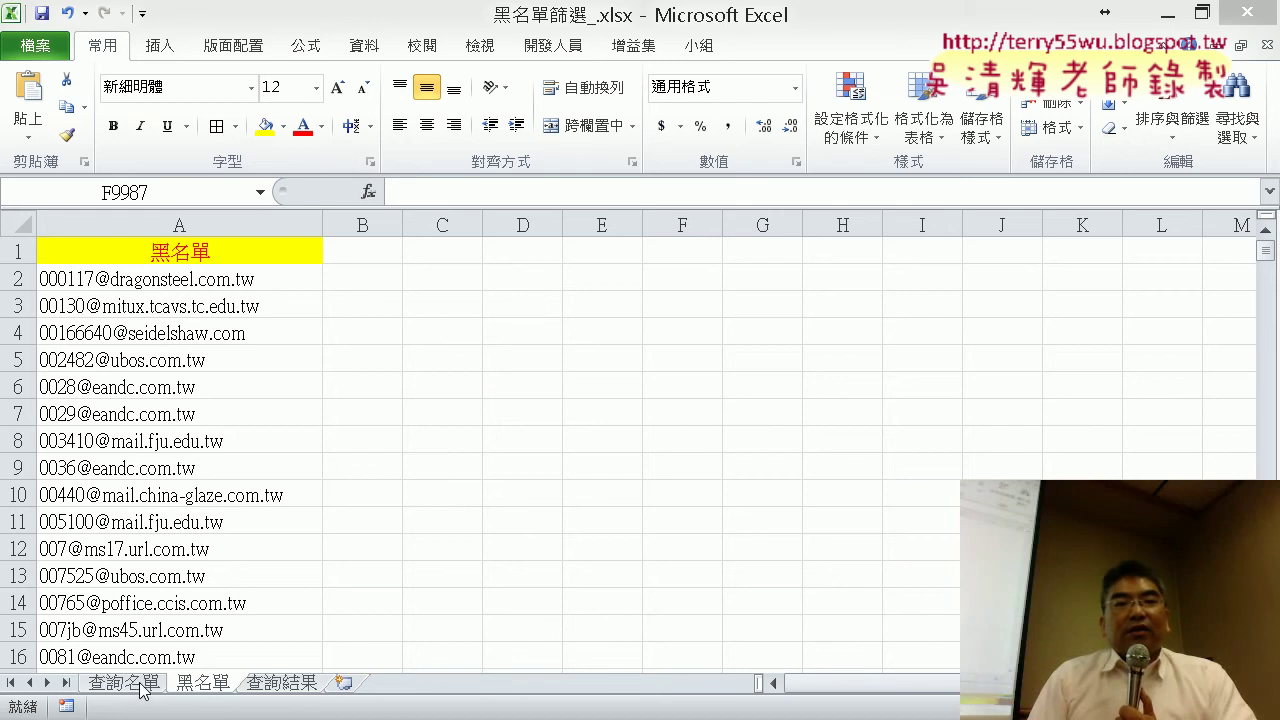
- Check where the 黑名單 and 查詢名單 address lists end, noting blank row 1001
left_click(208, 253)
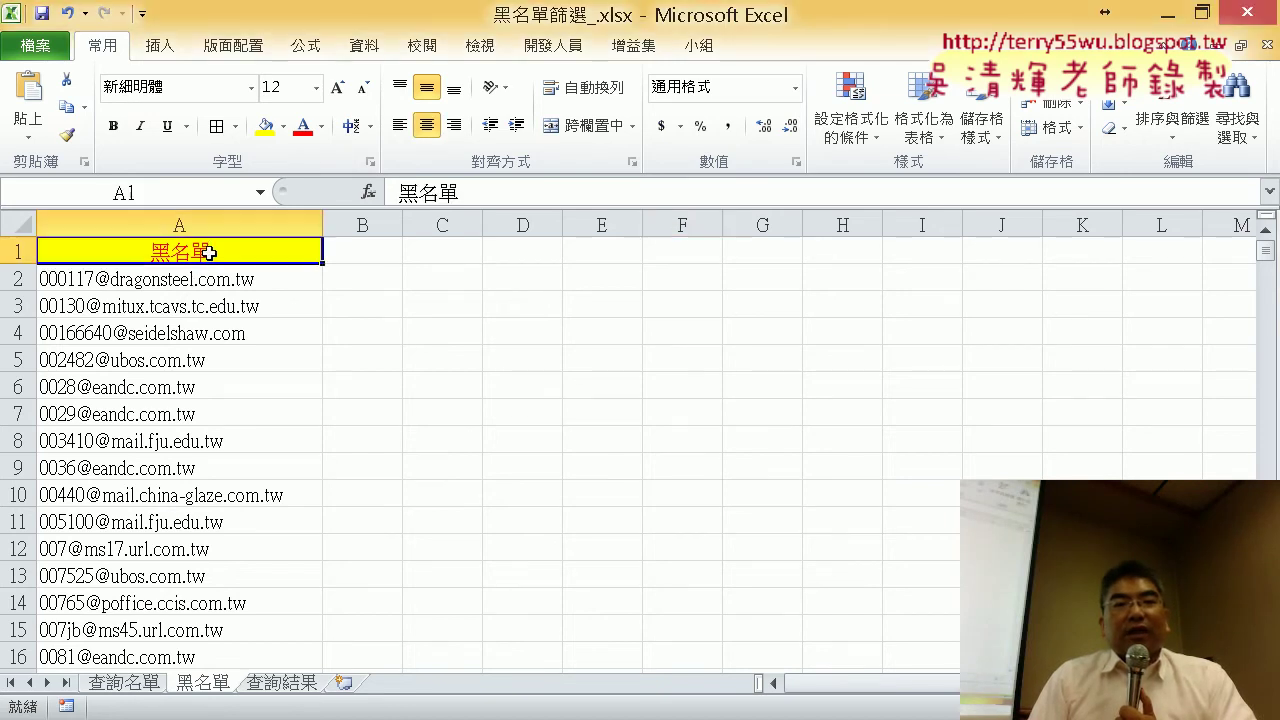
double_click(316, 264)
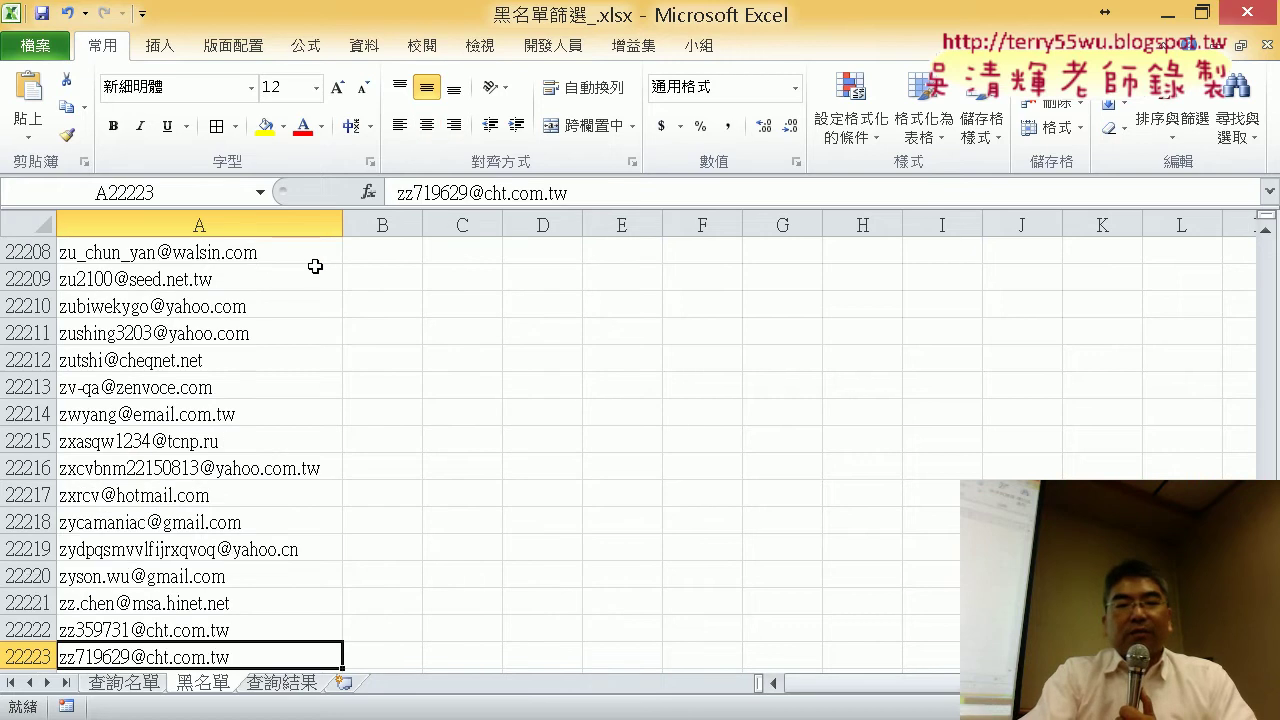
key("ctrl+Page_Up")
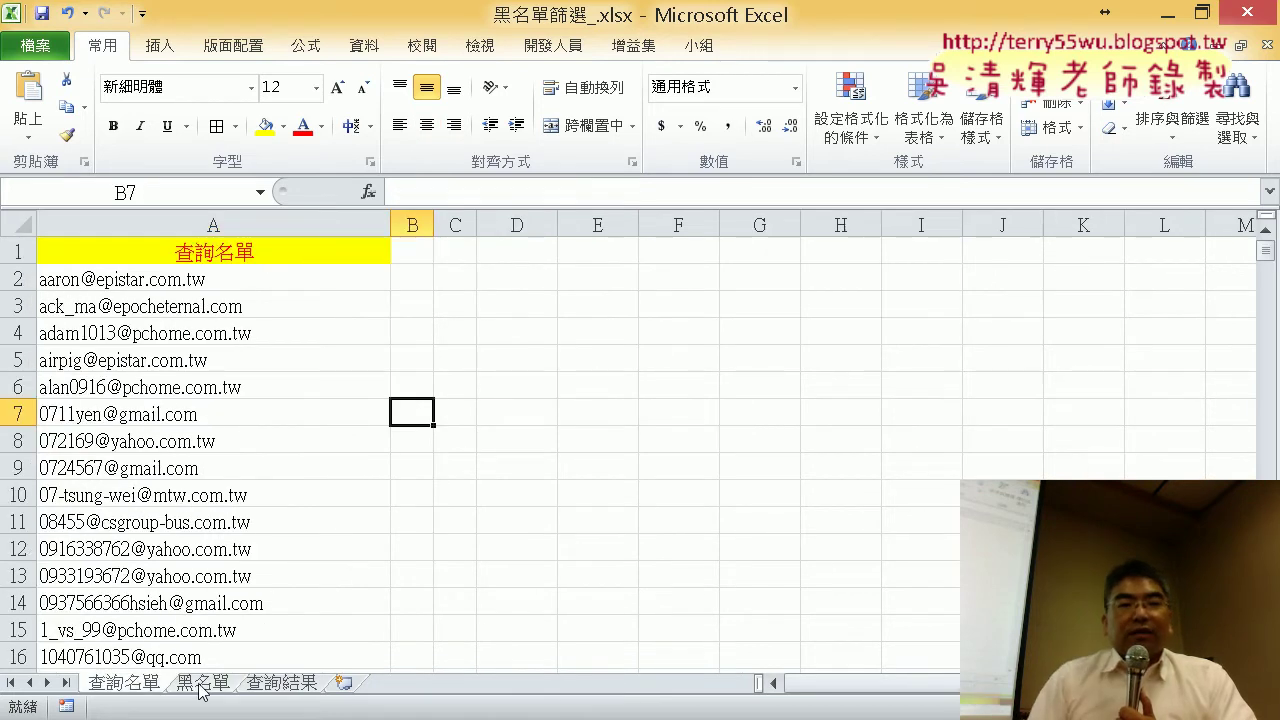
left_click(260, 259)
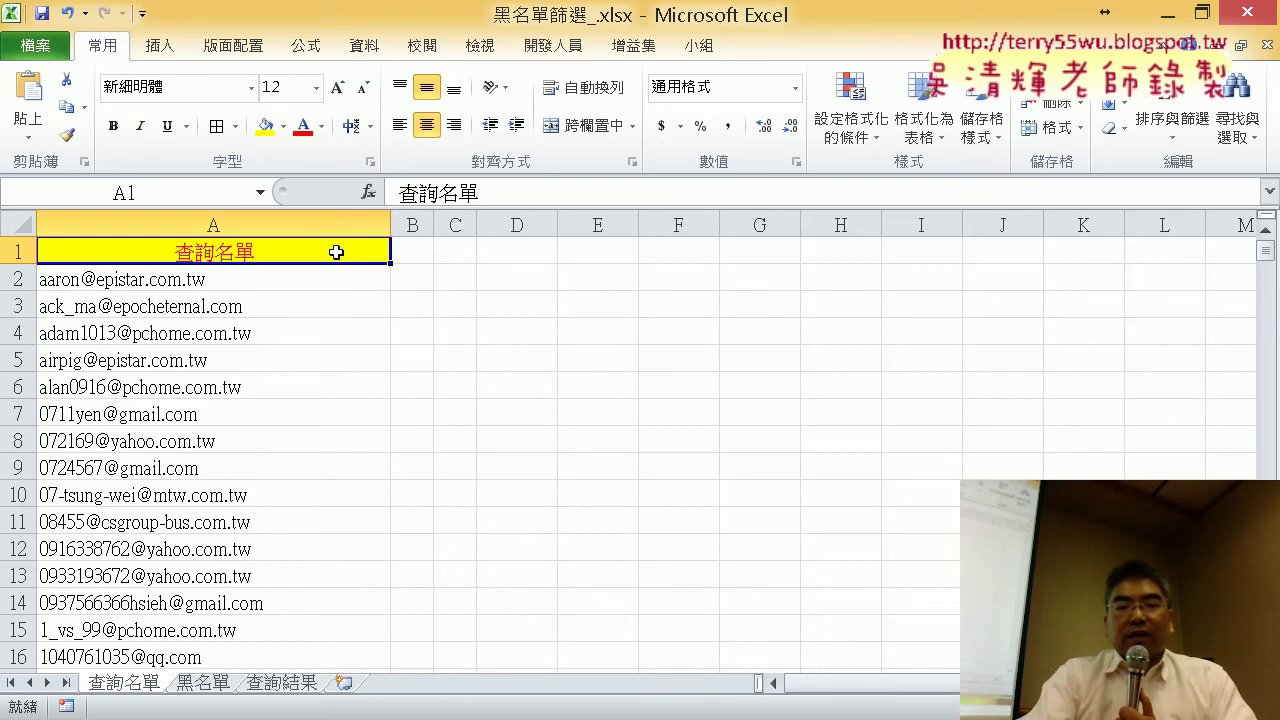
key("ctrl+Down")
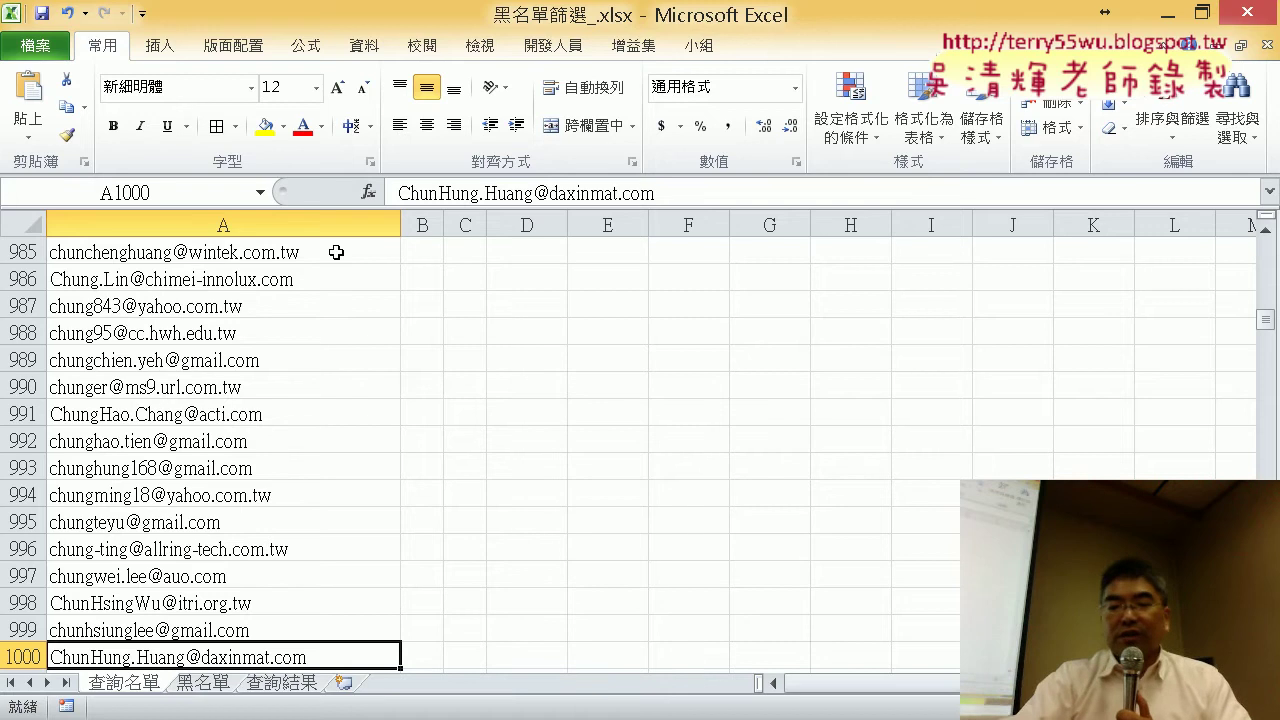
key("Down")
key("Down")
key("Down")
key("Down")
key("Down")
key("Up")
key("Up")
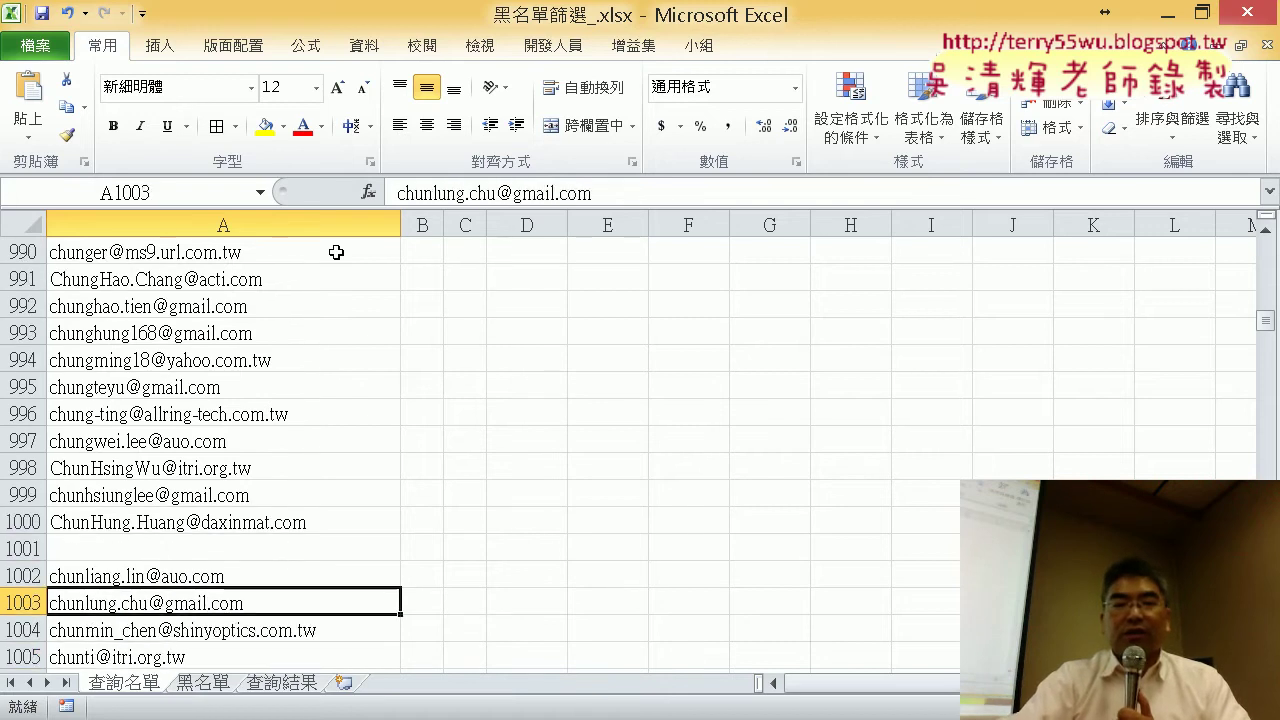
key("Up")
key("Up")
key("Up")
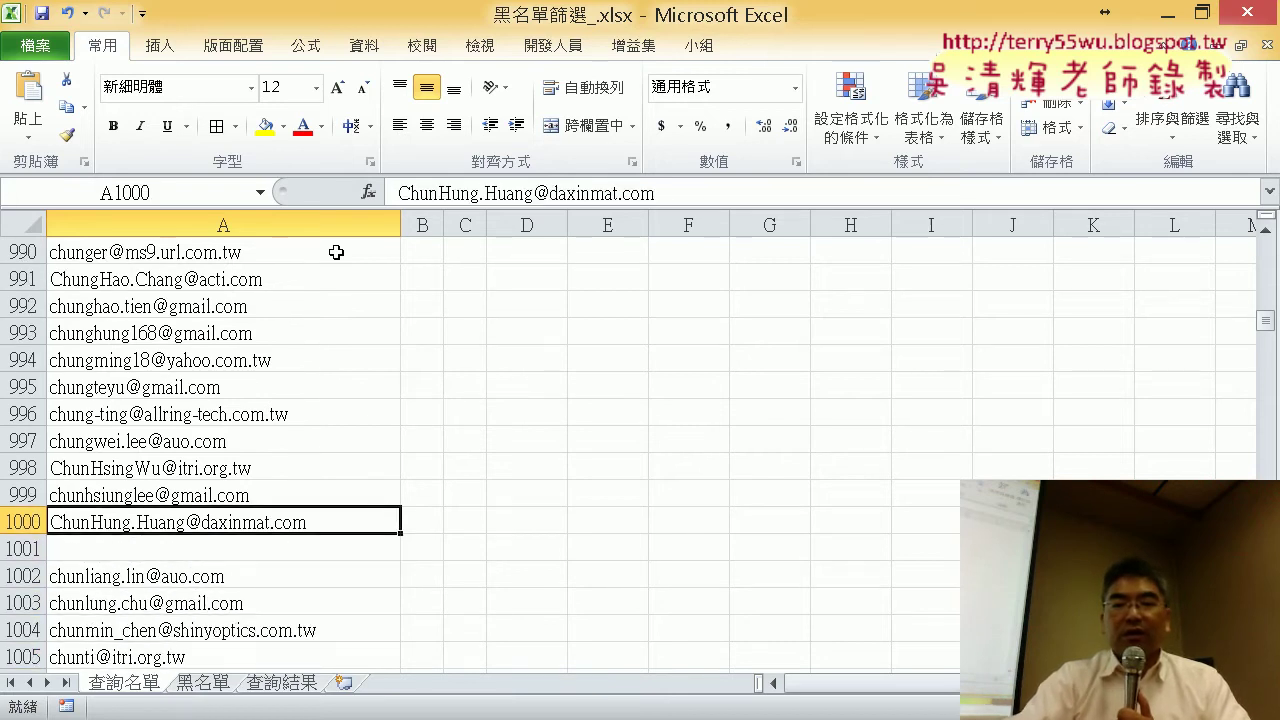
key("ctrl+Home")
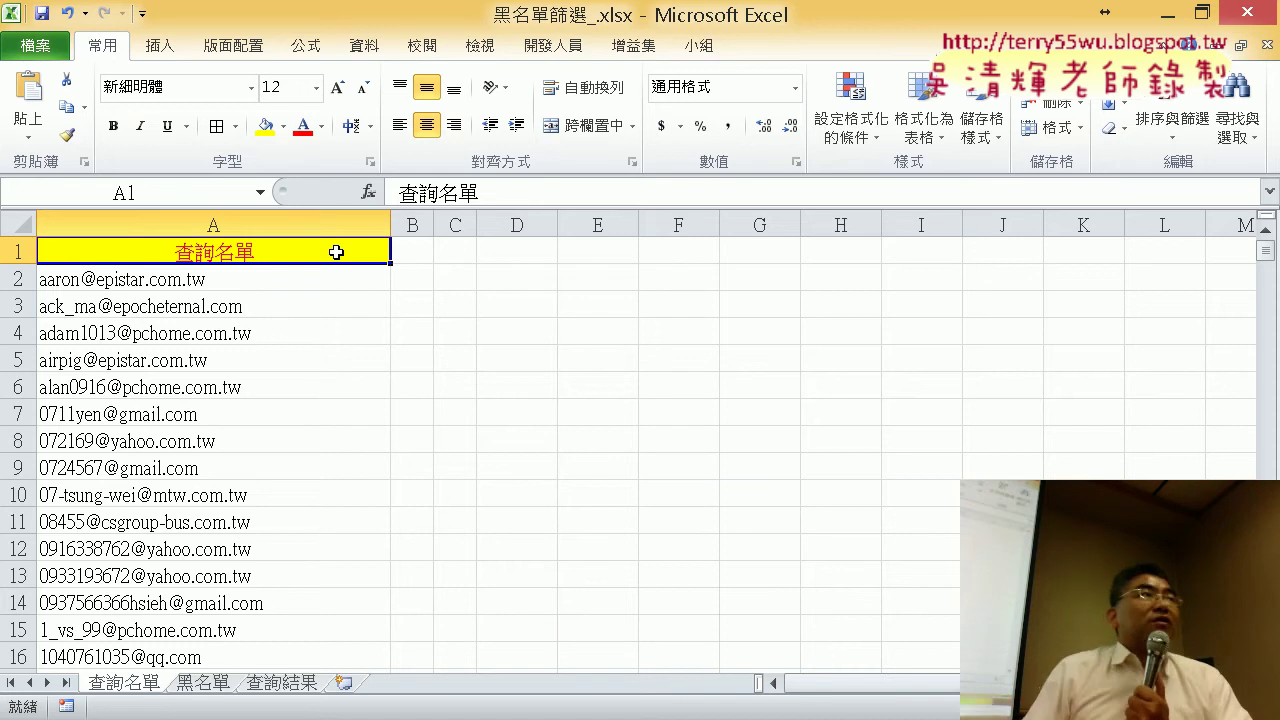
- Visit the 查詢結果 sheet, reduce the selection to A1, and return to 查詢名單
left_click(281, 683)
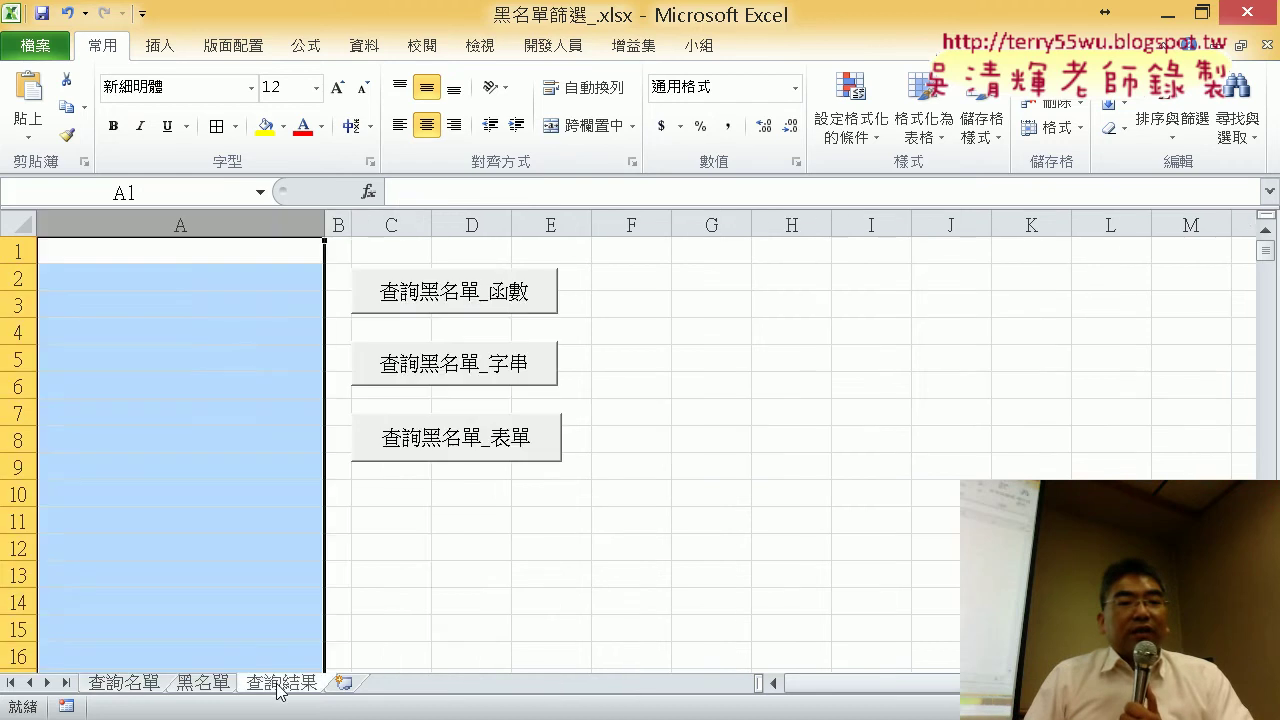
left_click(207, 250)
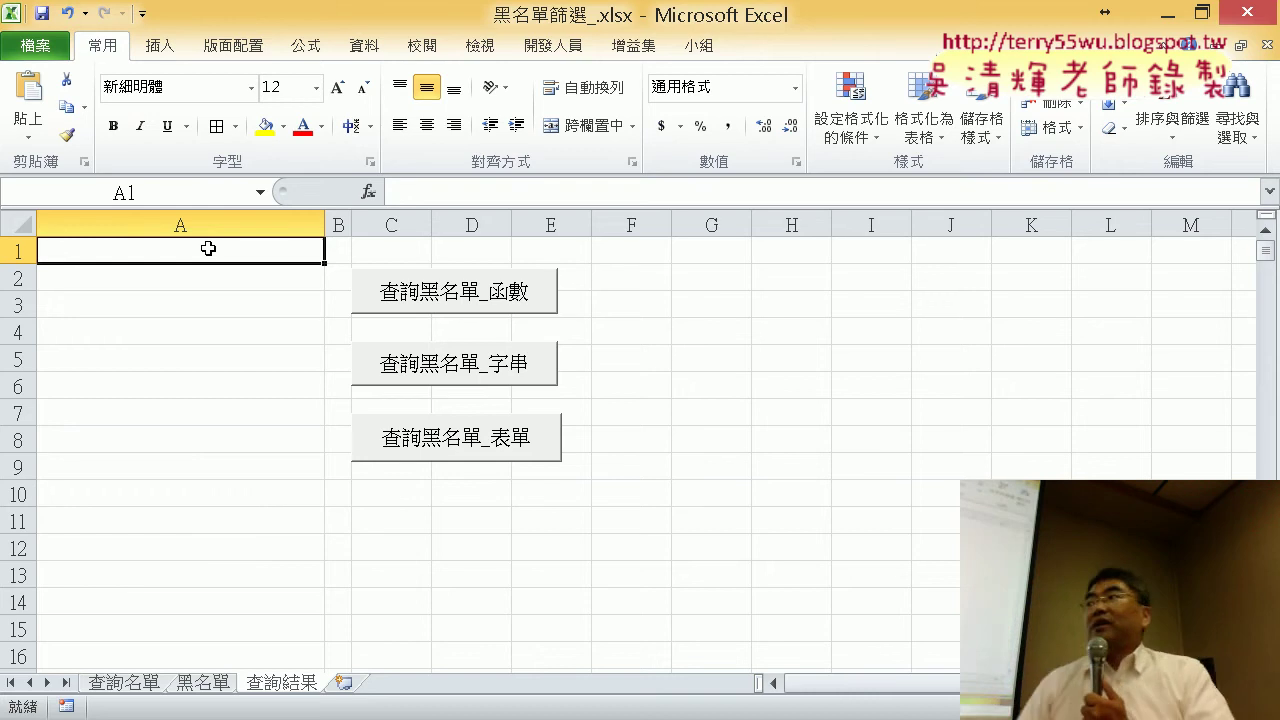
left_click(123, 683)
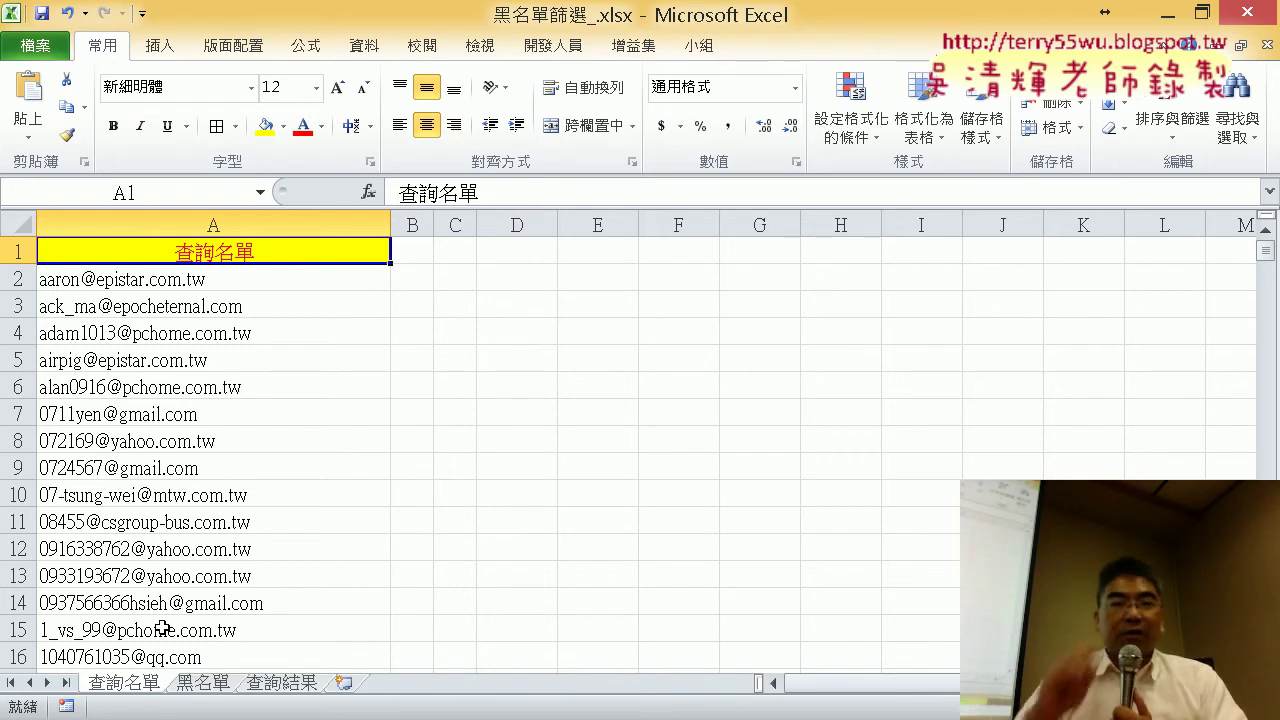
left_click(421, 287)
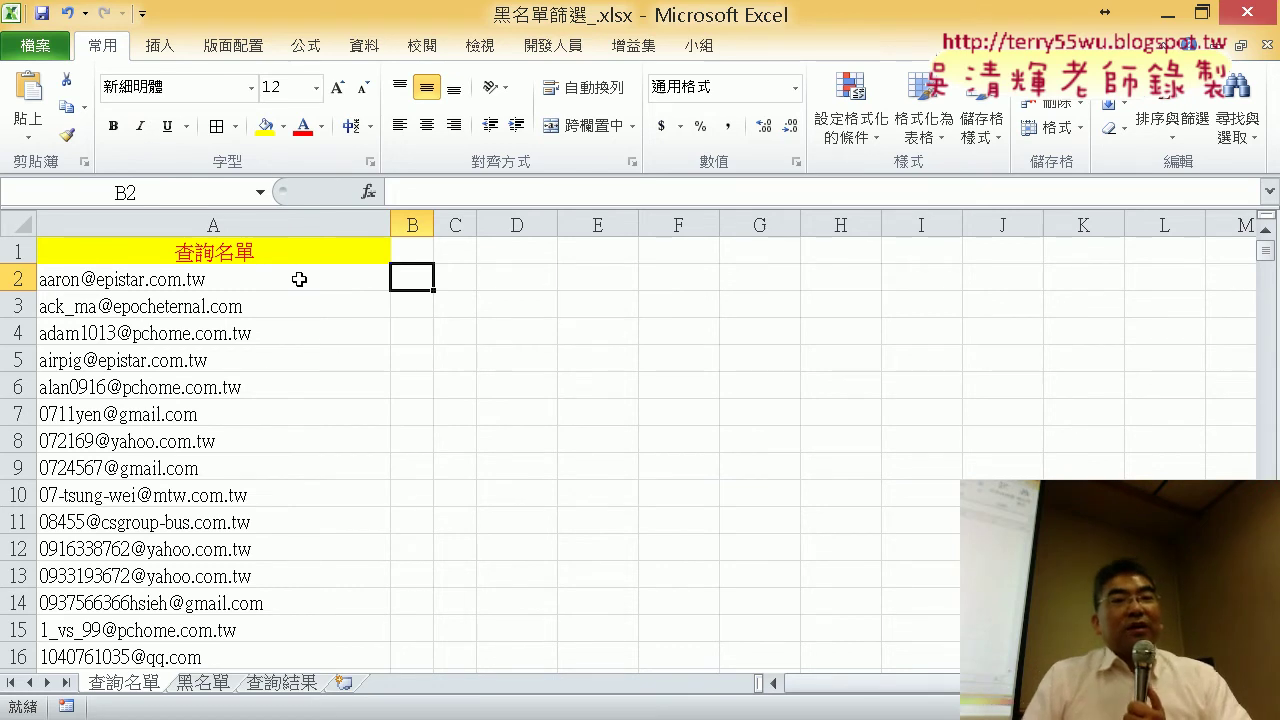
- Insert a COUNTIF function in B2 from the recently used functions list
left_click(369, 192)
left_click(685, 147)
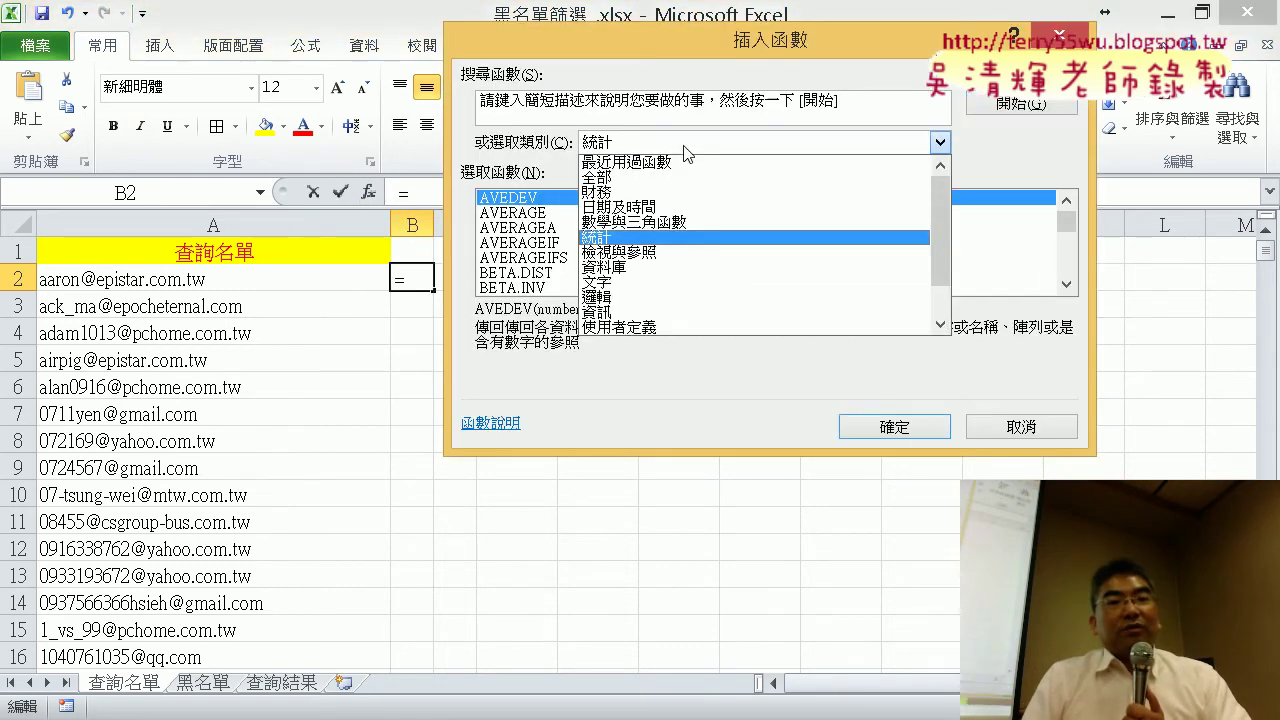
left_click(684, 163)
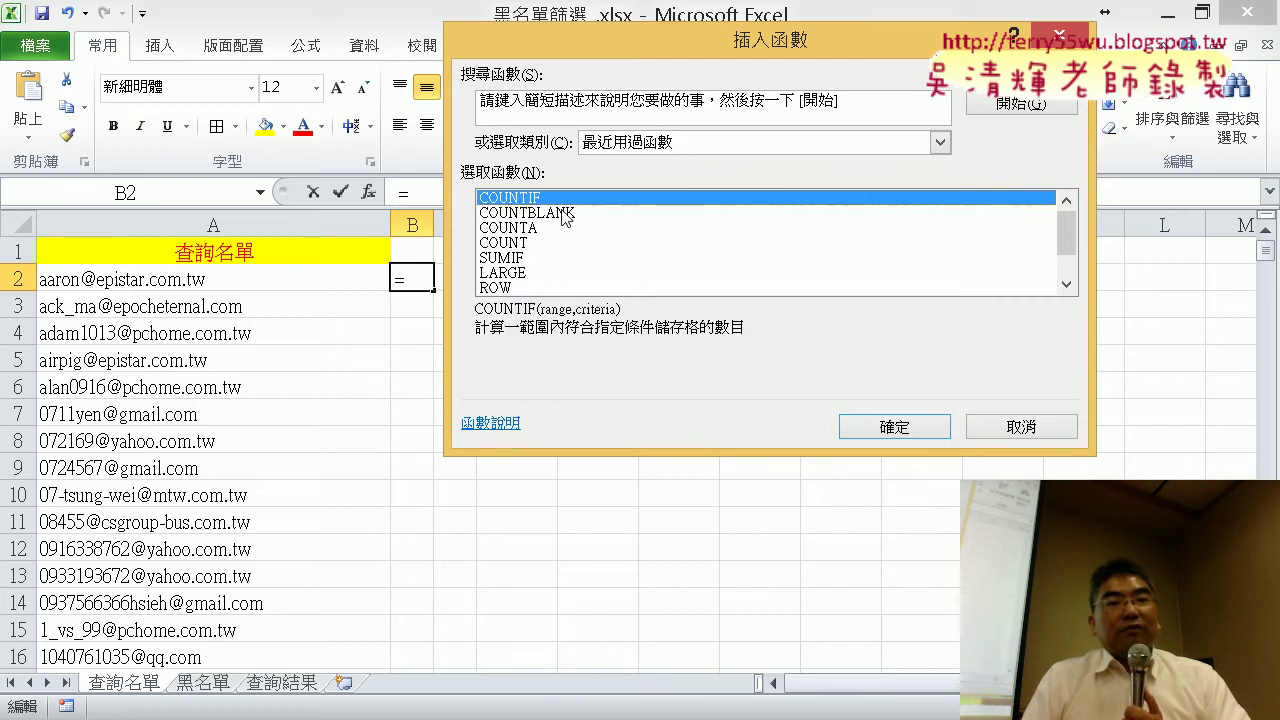
double_click(560, 198)
left_click_drag(585, 106, 722, 113)
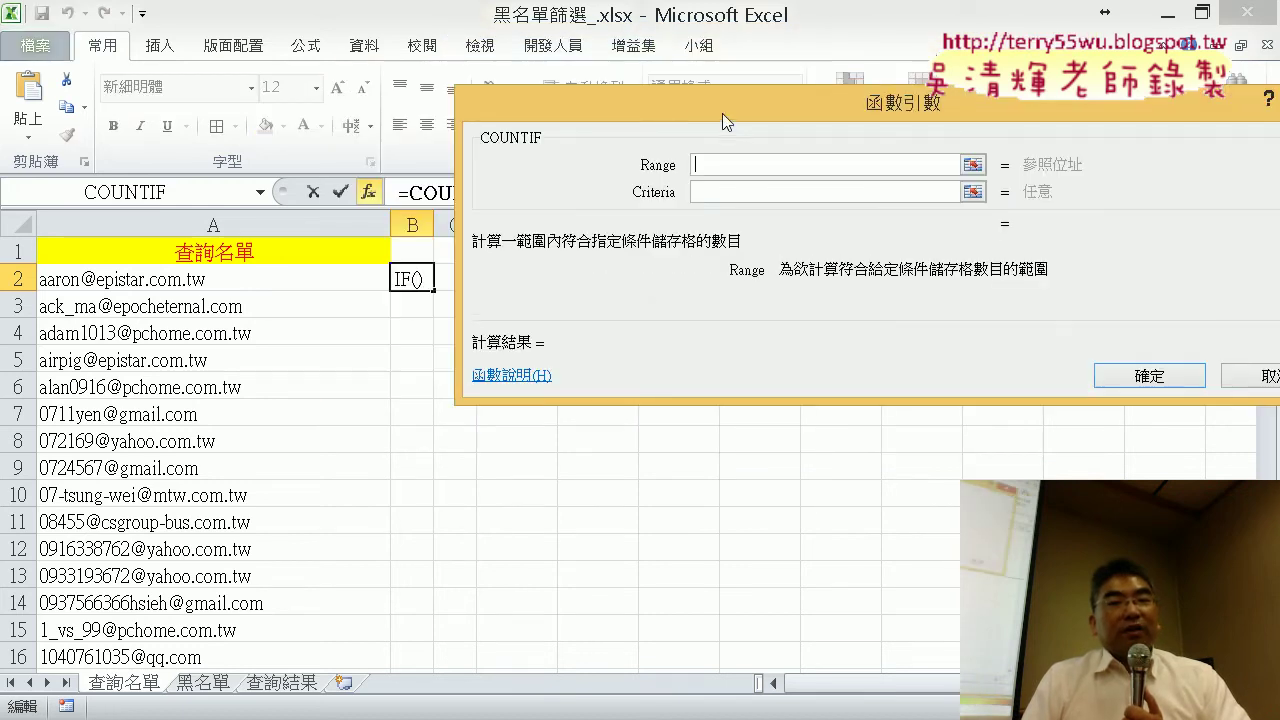
- Point the COUNTIF Range argument at cell A2 of the 黑名單 sheet
left_click(217, 686)
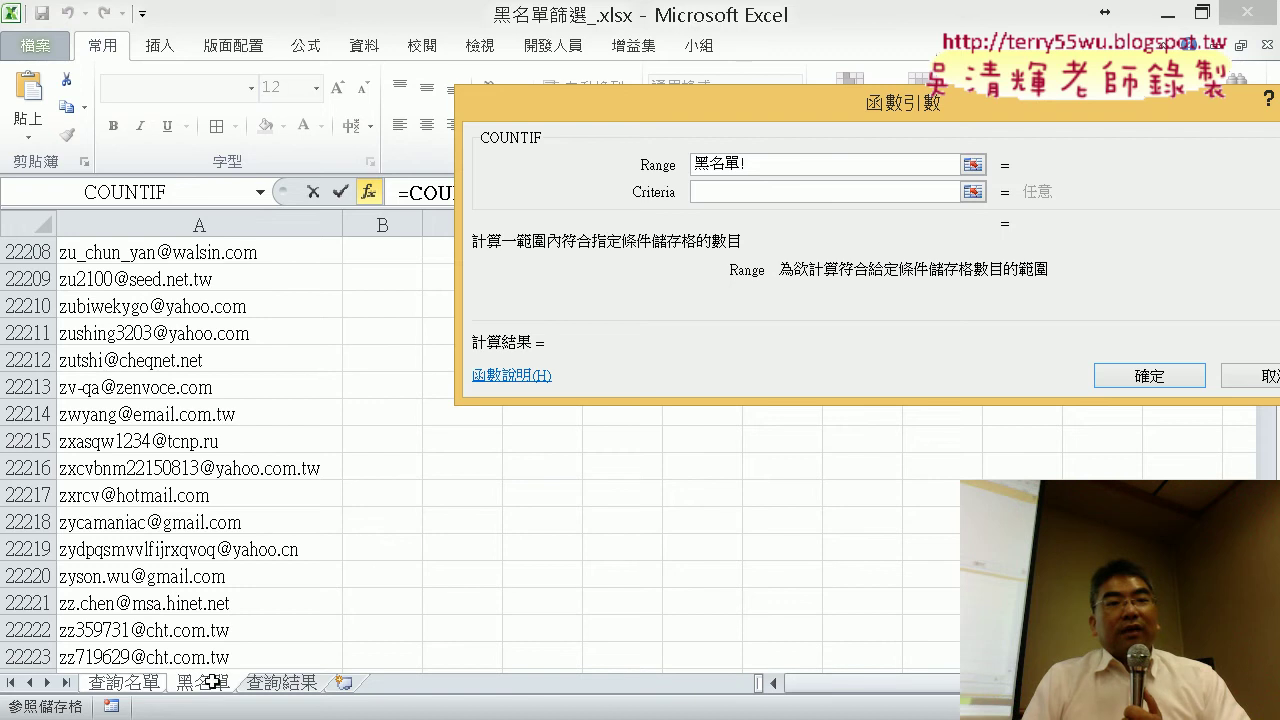
left_click_drag(982, 113, 749, 162)
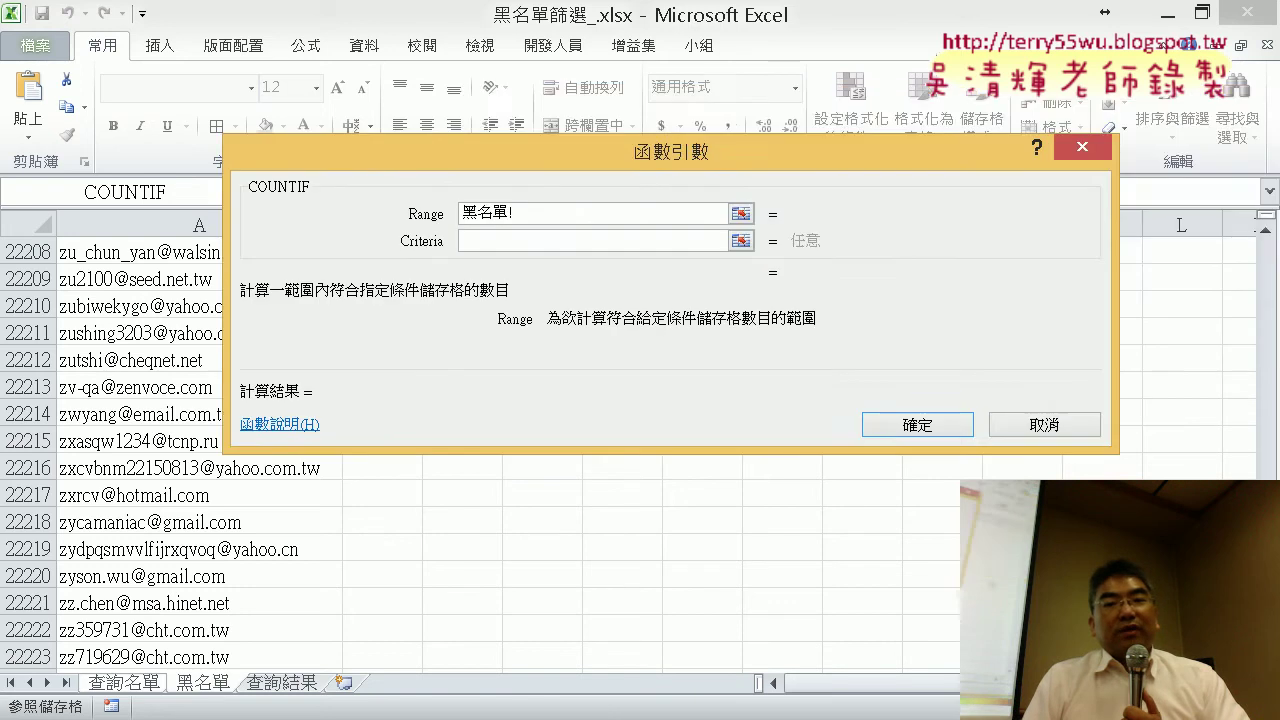
left_click_drag(1268, 640, 1268, 250)
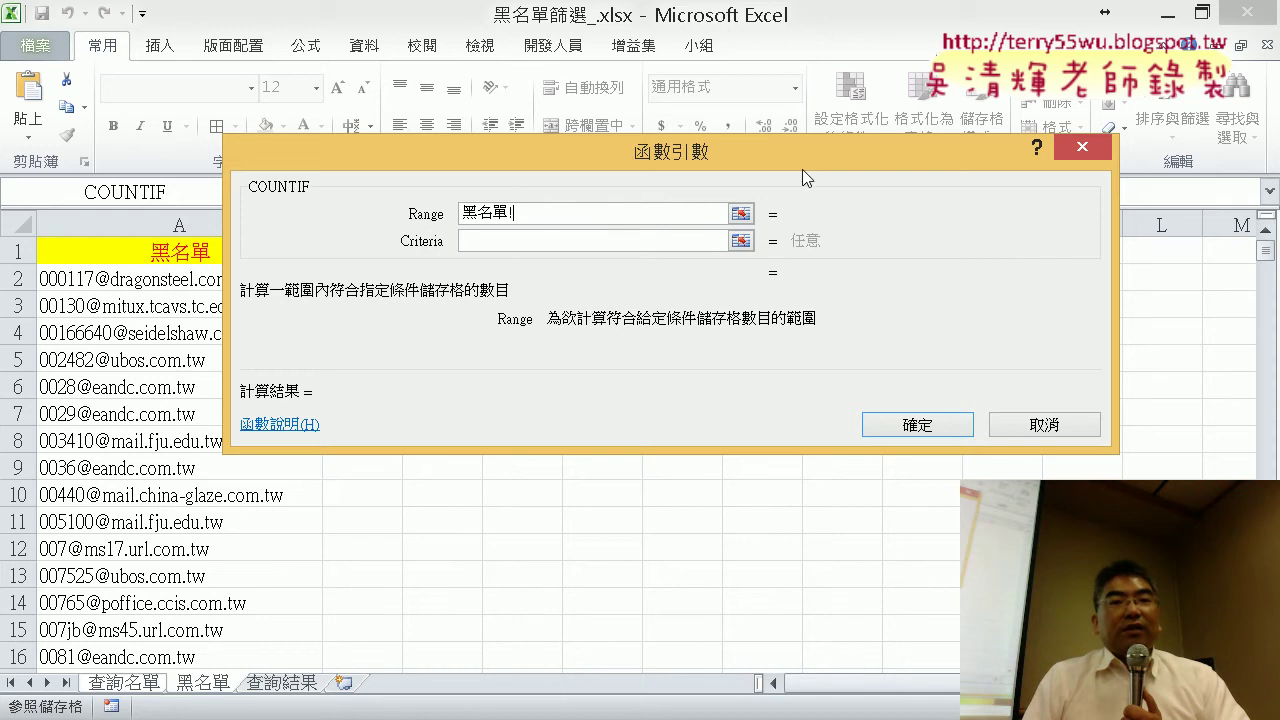
left_click_drag(802, 169, 915, 166)
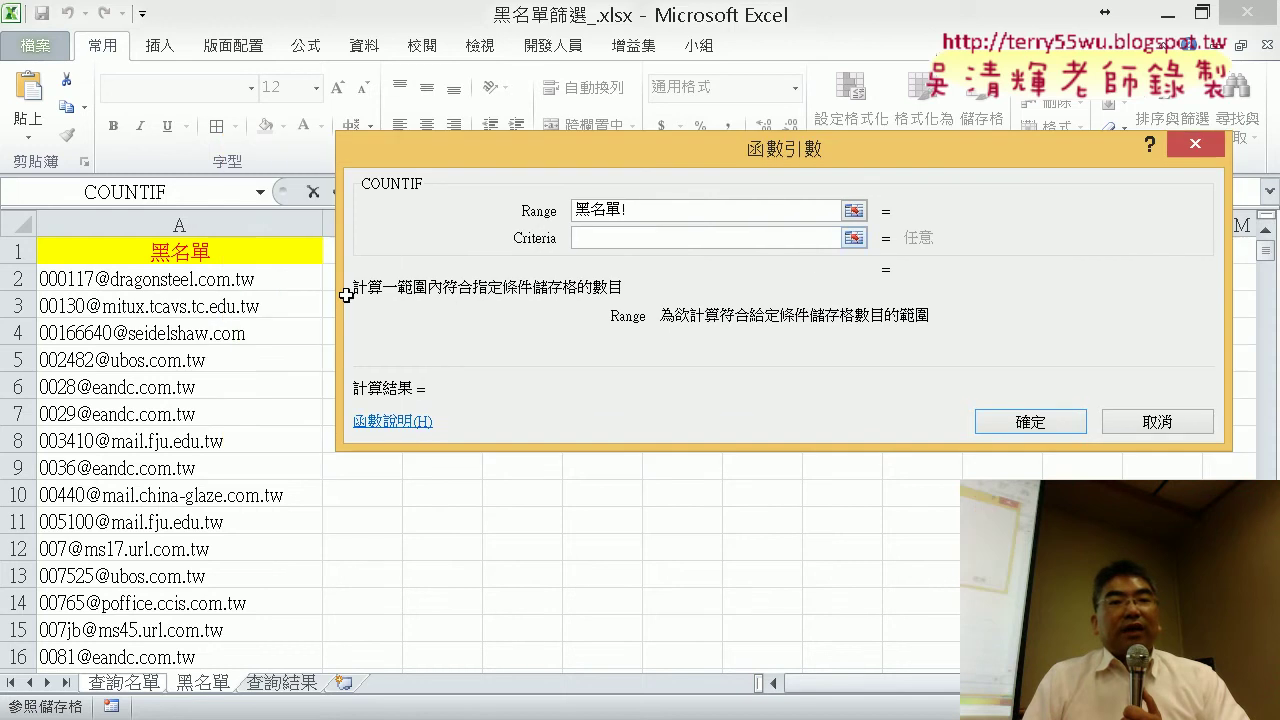
left_click(230, 282)
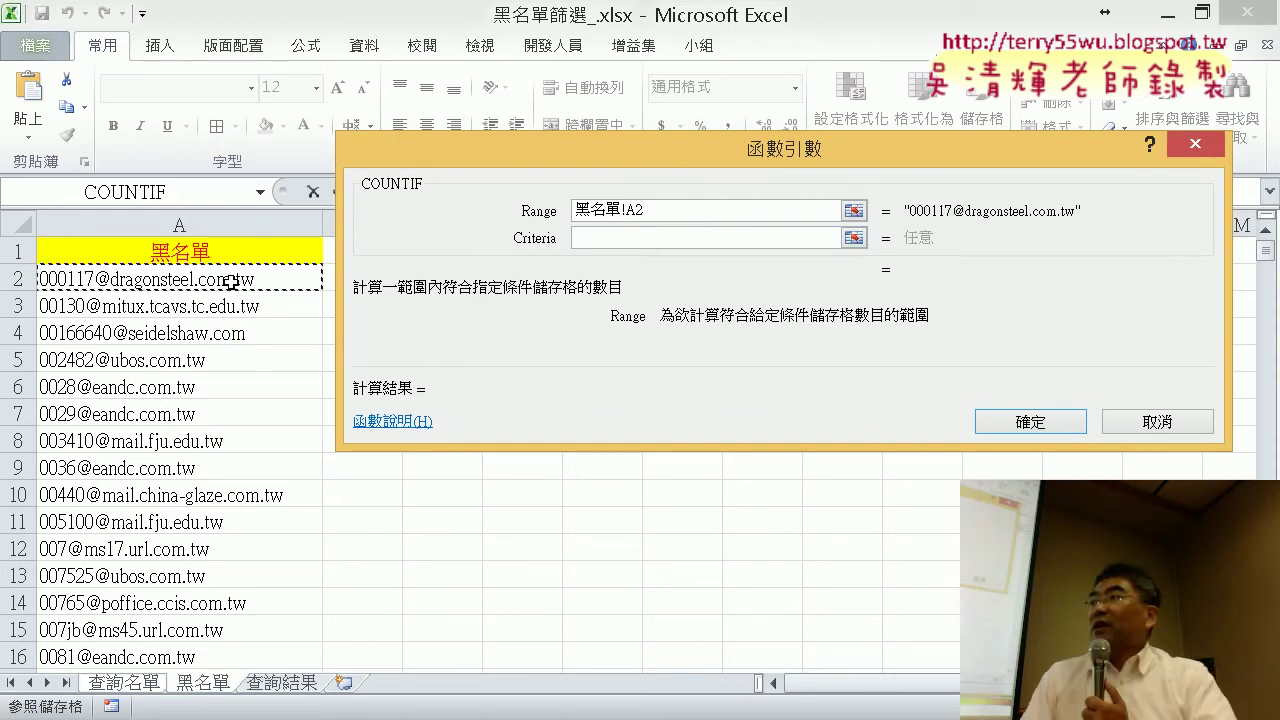
mouse_move(230, 282)
left_mouse_down()
mouse_move(229, 663)
mouse_move(229, 632)
left_mouse_up()
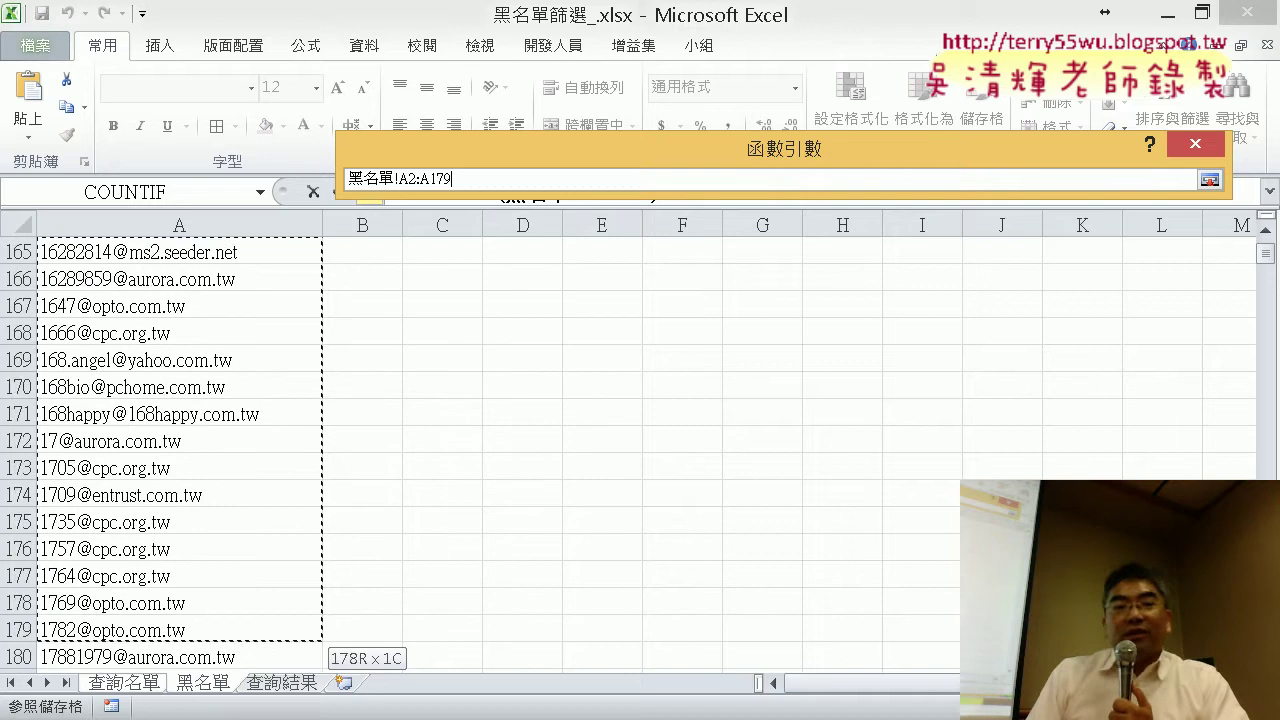
mouse_move(229, 632)
left_mouse_down()
mouse_move(300, 203)
mouse_move(323, 217)
left_mouse_up()
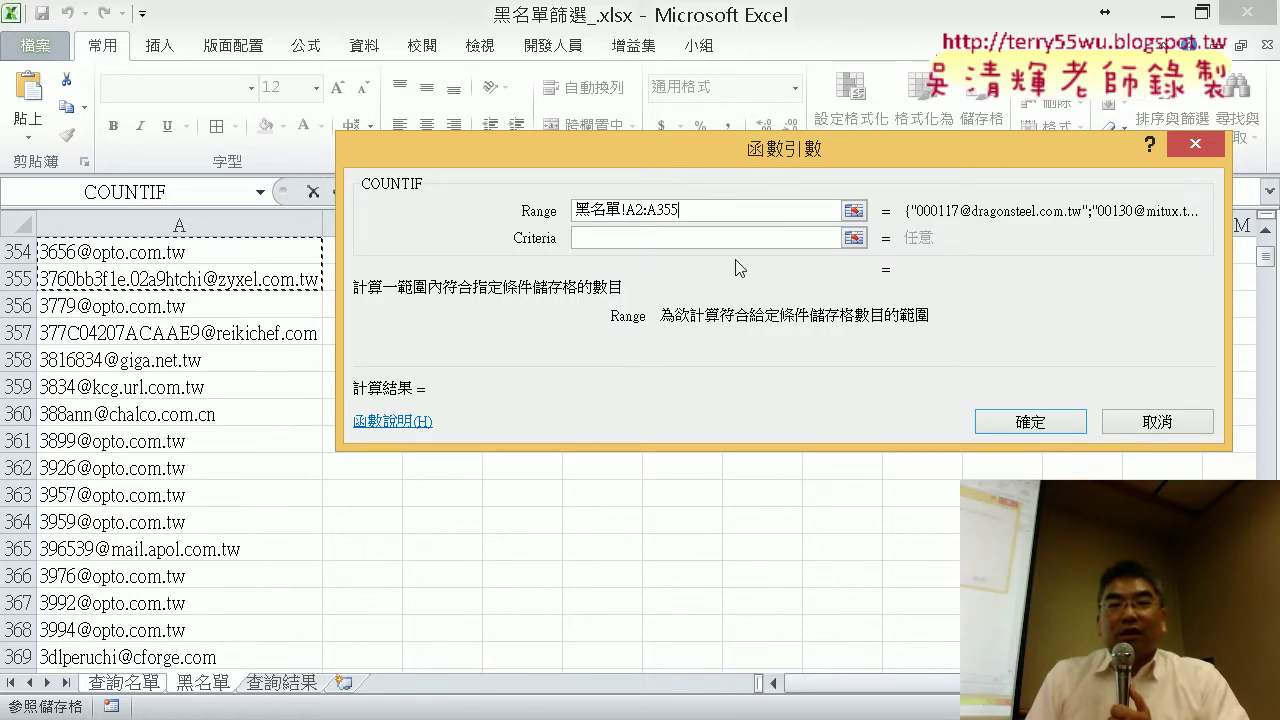
left_click_drag(1266, 262, 1266, 245)
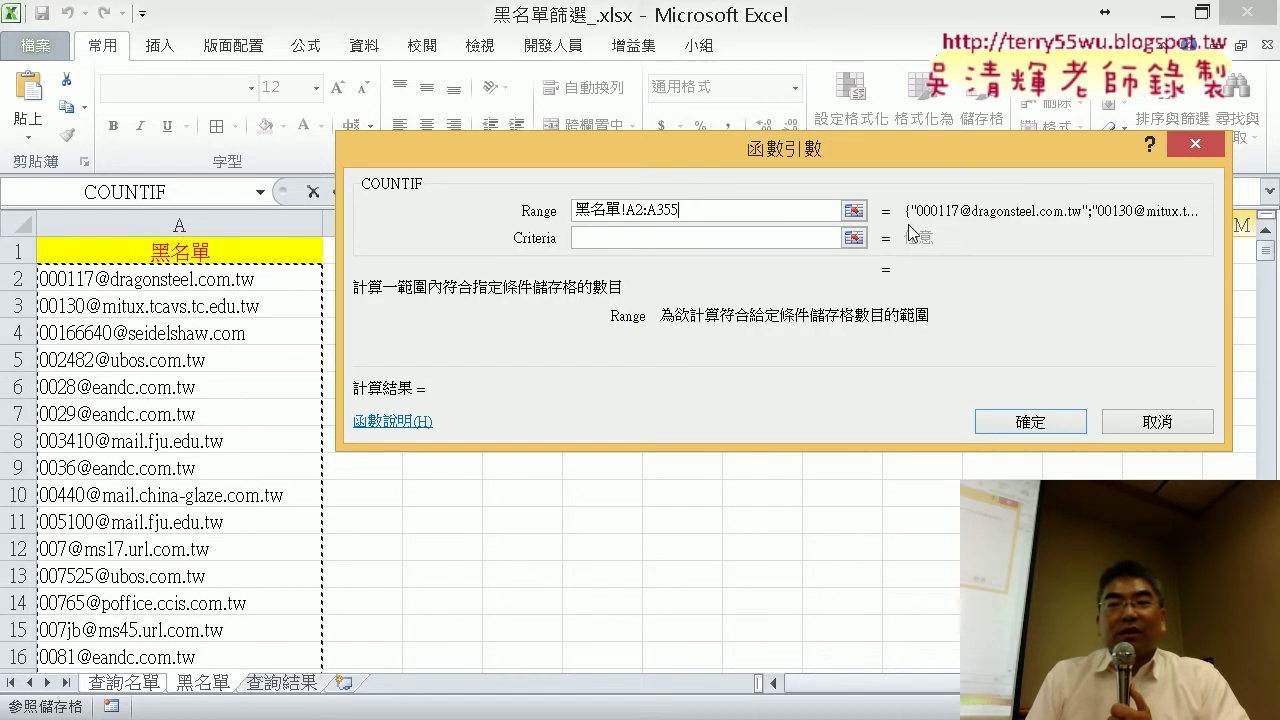
left_click(727, 210)
key("BackSpace")
key("BackSpace")
key("BackSpace")
key("BackSpace")
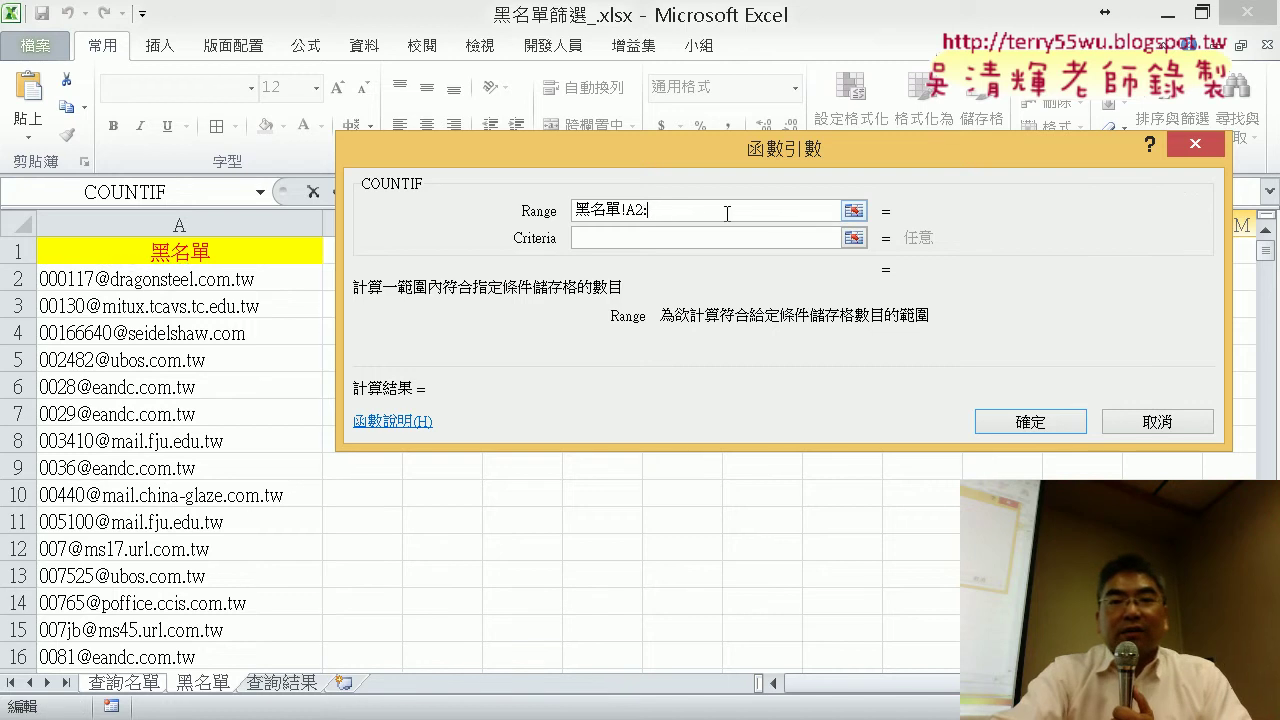
key("BackSpace")
key("BackSpace")
key("BackSpace")
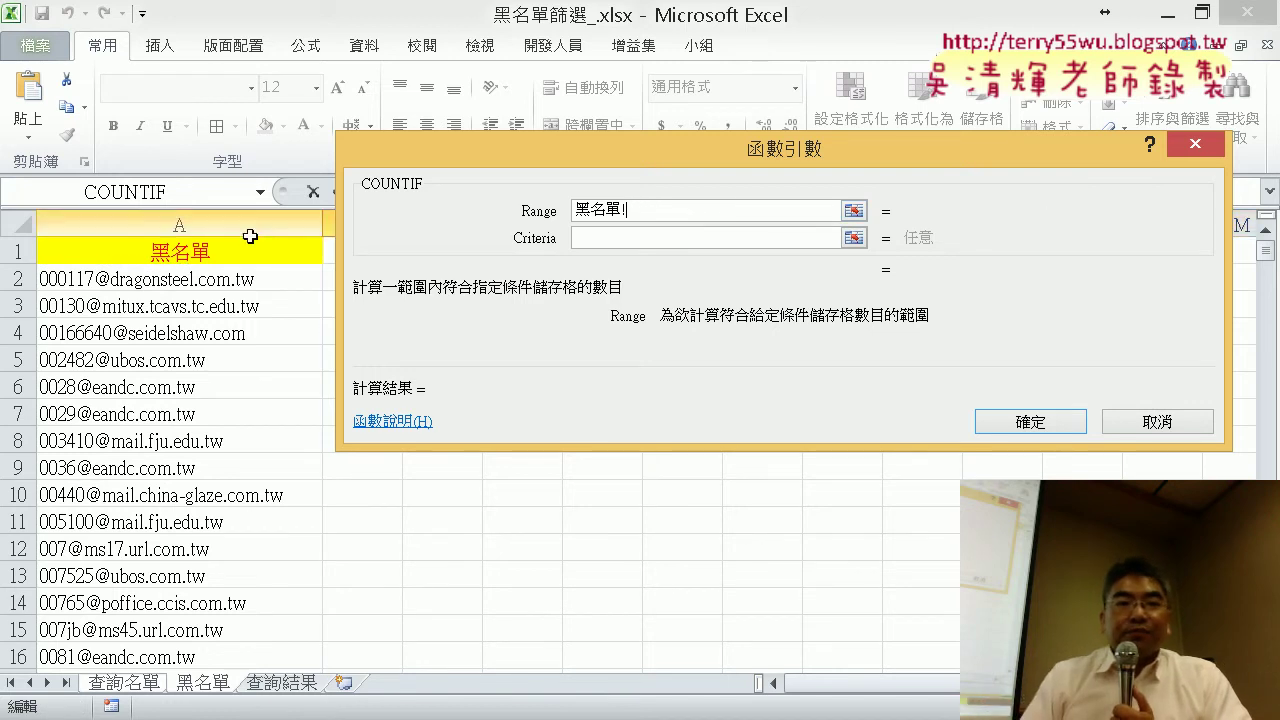
left_click(217, 280)
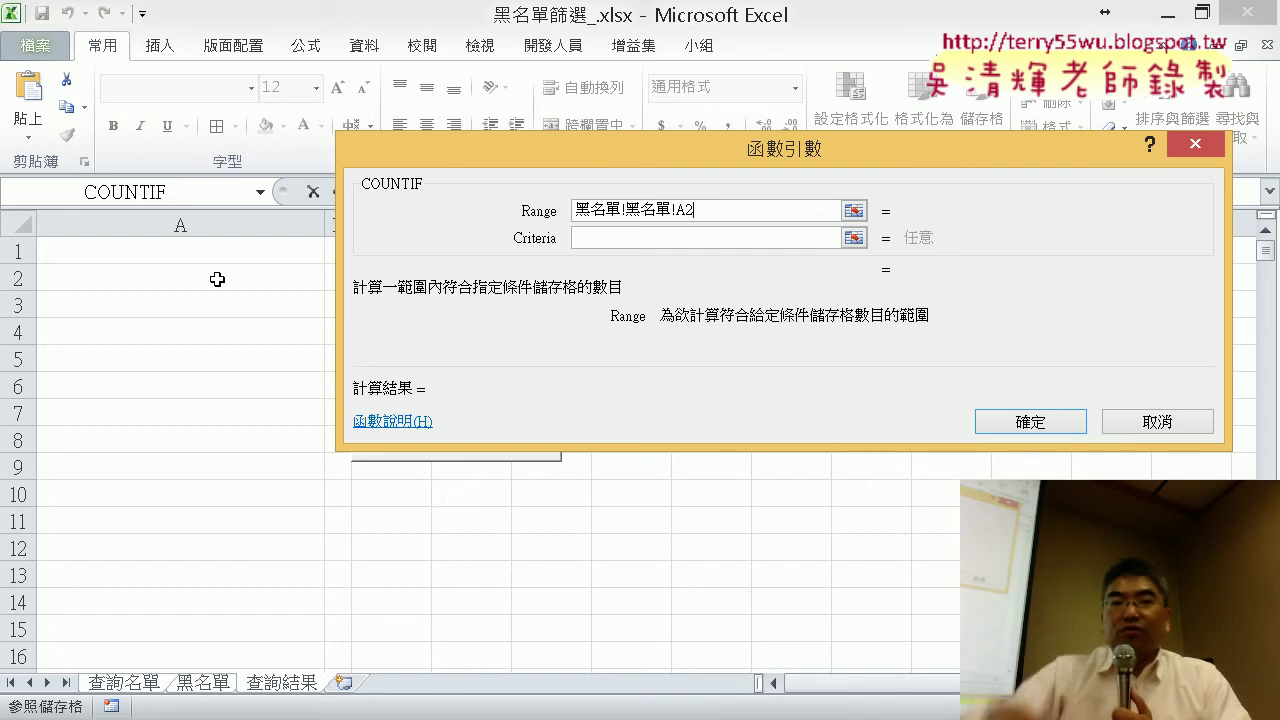
- Cancel the unfinished formula and restart COUNTIF with Range 黑名單!A2:A22223
left_click(1160, 422)
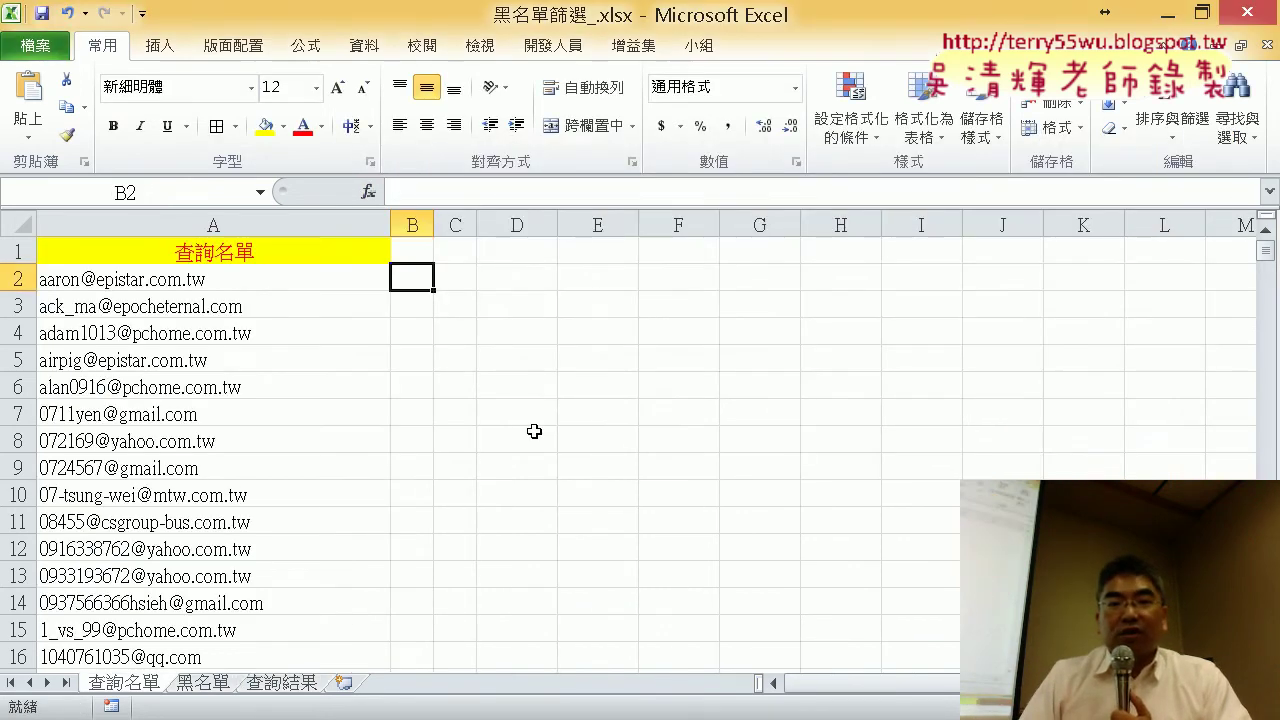
left_click(369, 192)
double_click(590, 250)
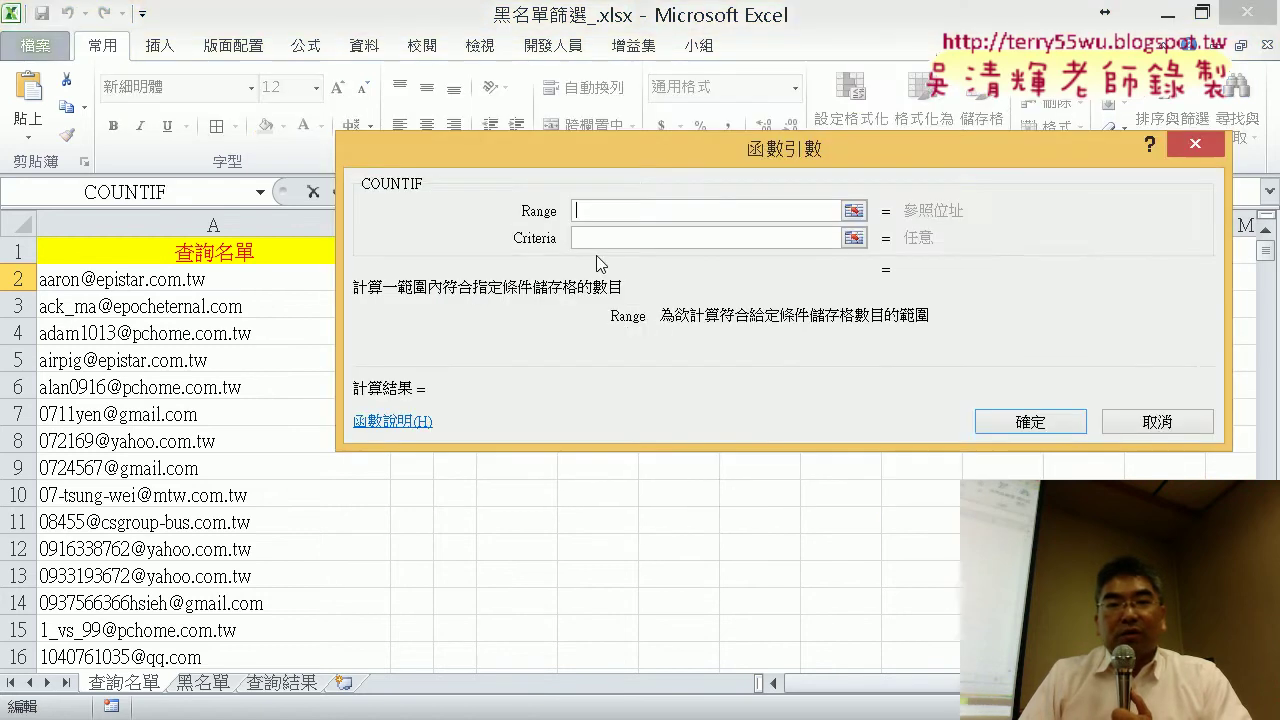
left_click(203, 682)
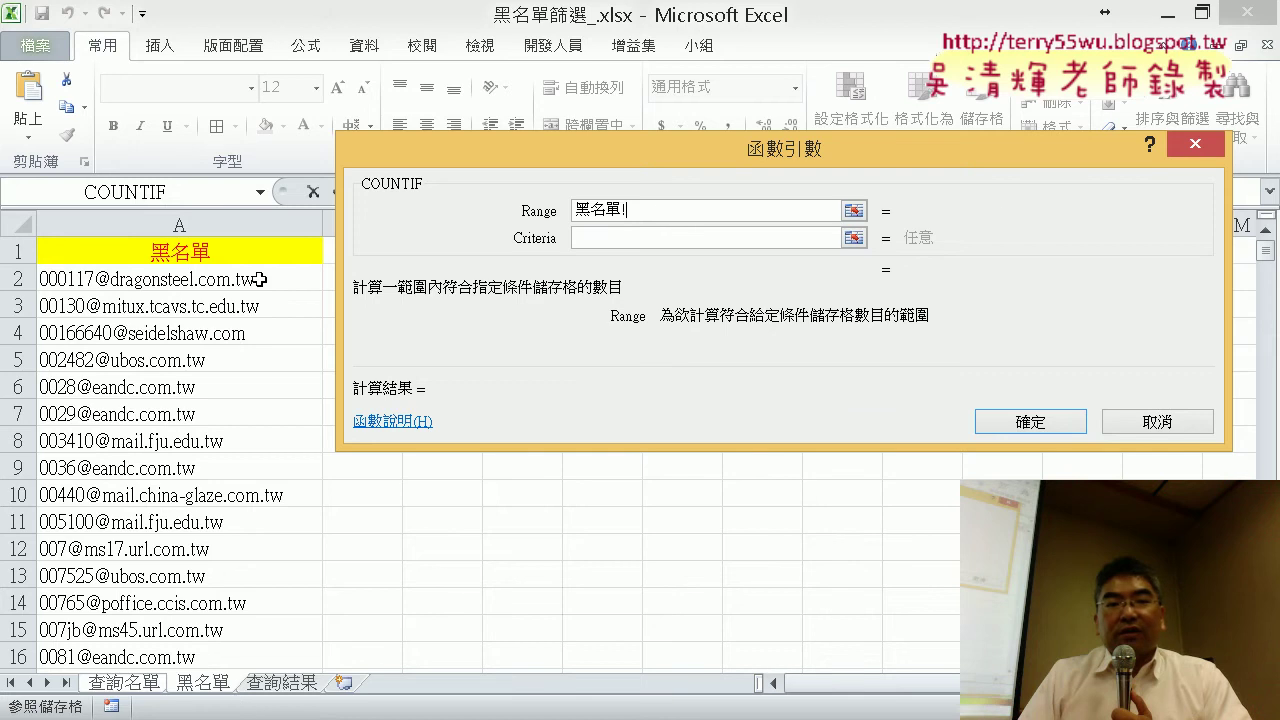
left_click(259, 280)
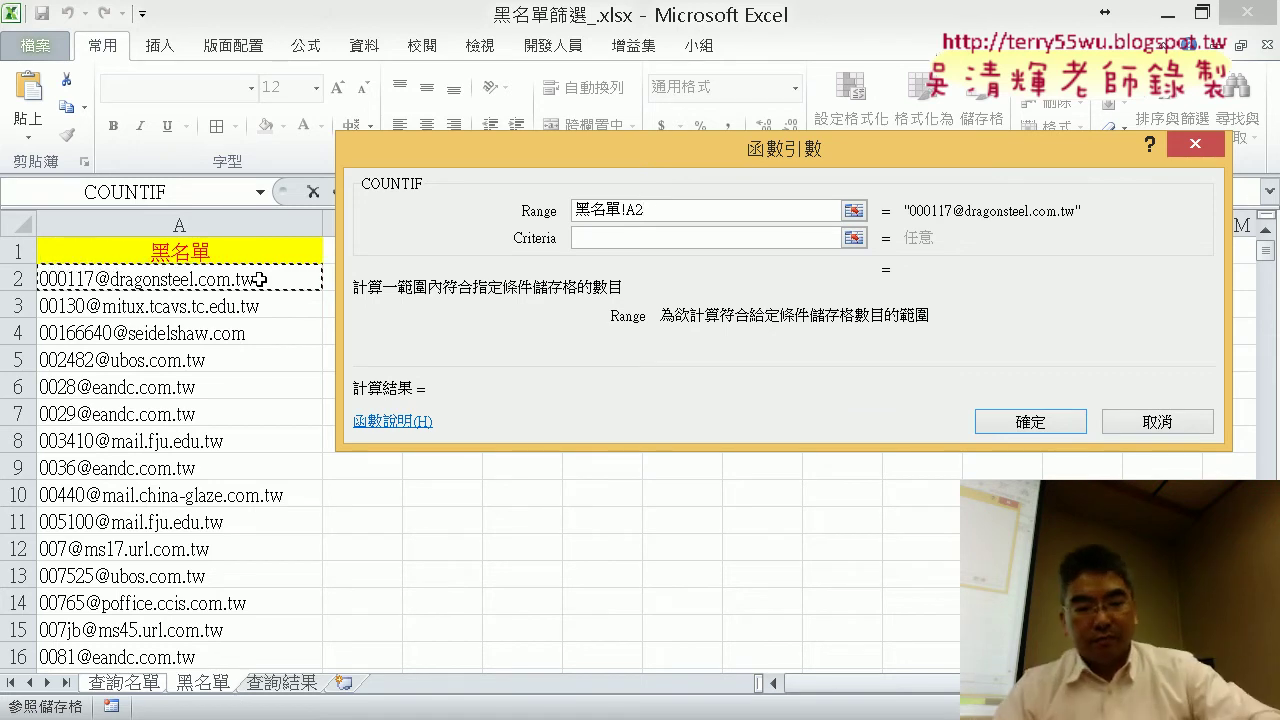
key("ctrl+shift+Down")
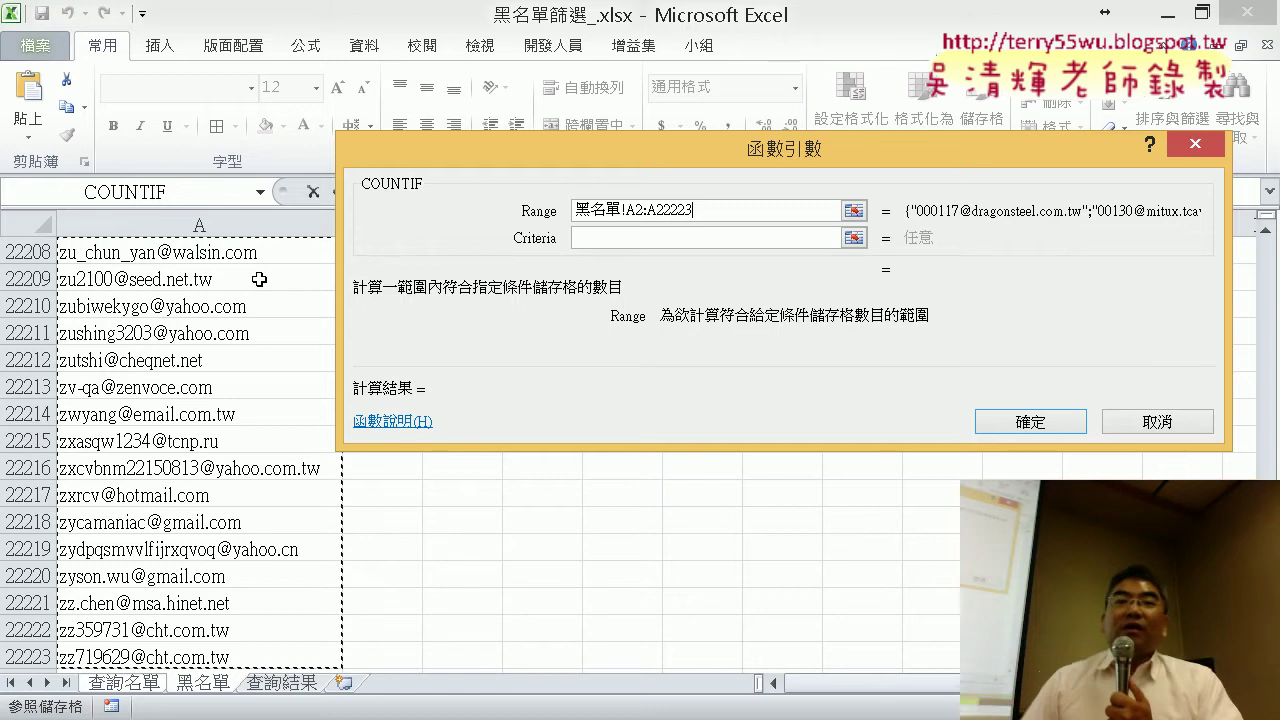
- Set the criteria to A2 and confirm =COUNTIF(黑名單!A2:A22223,A2), which returns 1
left_click(590, 246)
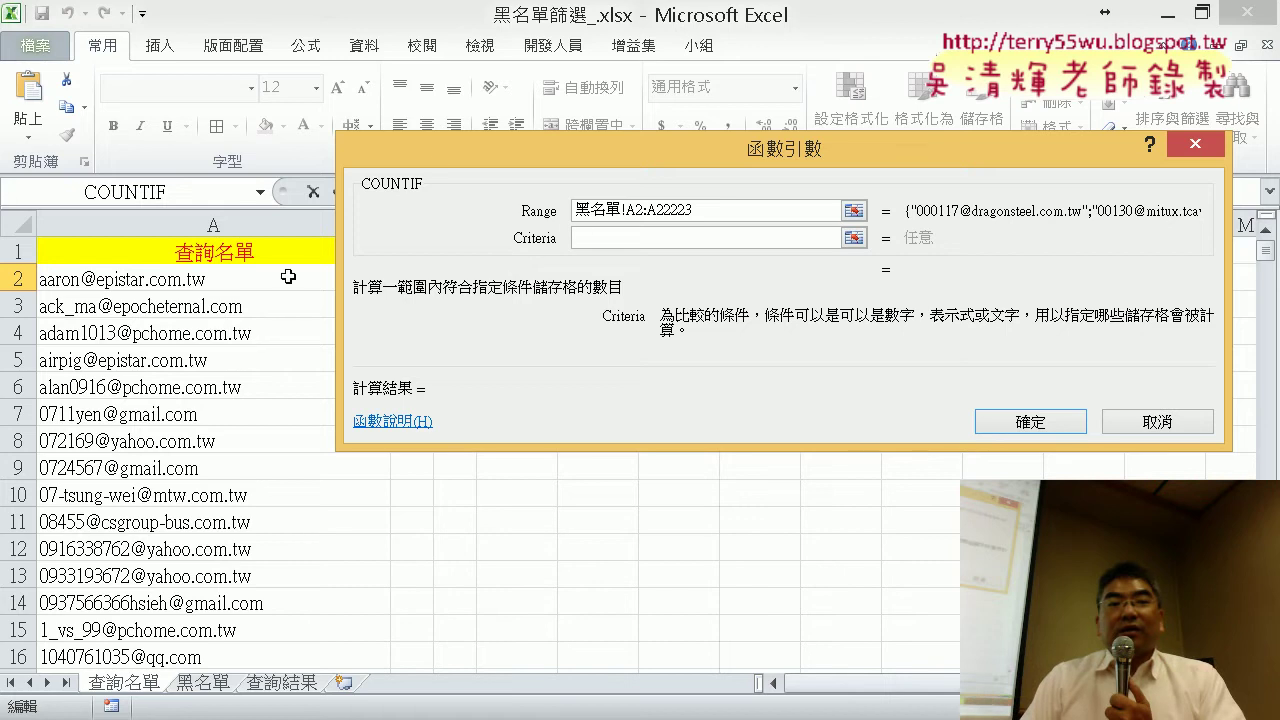
left_click_drag(441, 158, 697, 149)
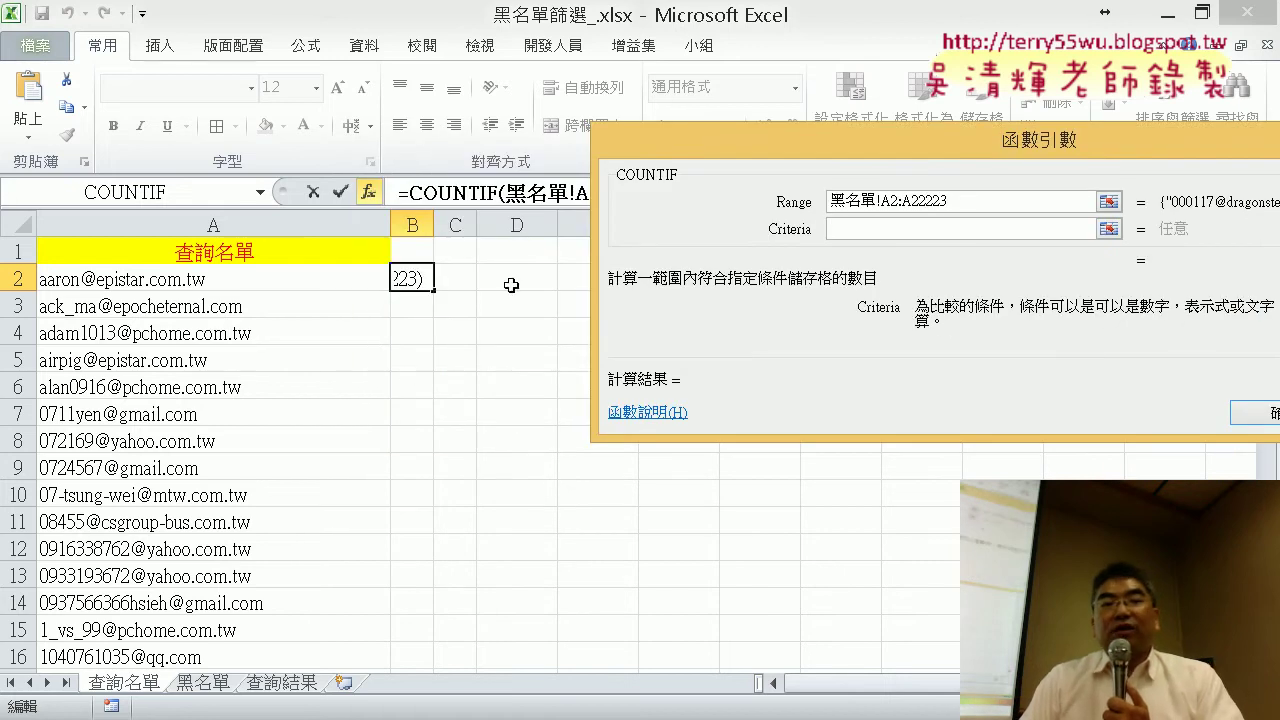
left_click(256, 283)
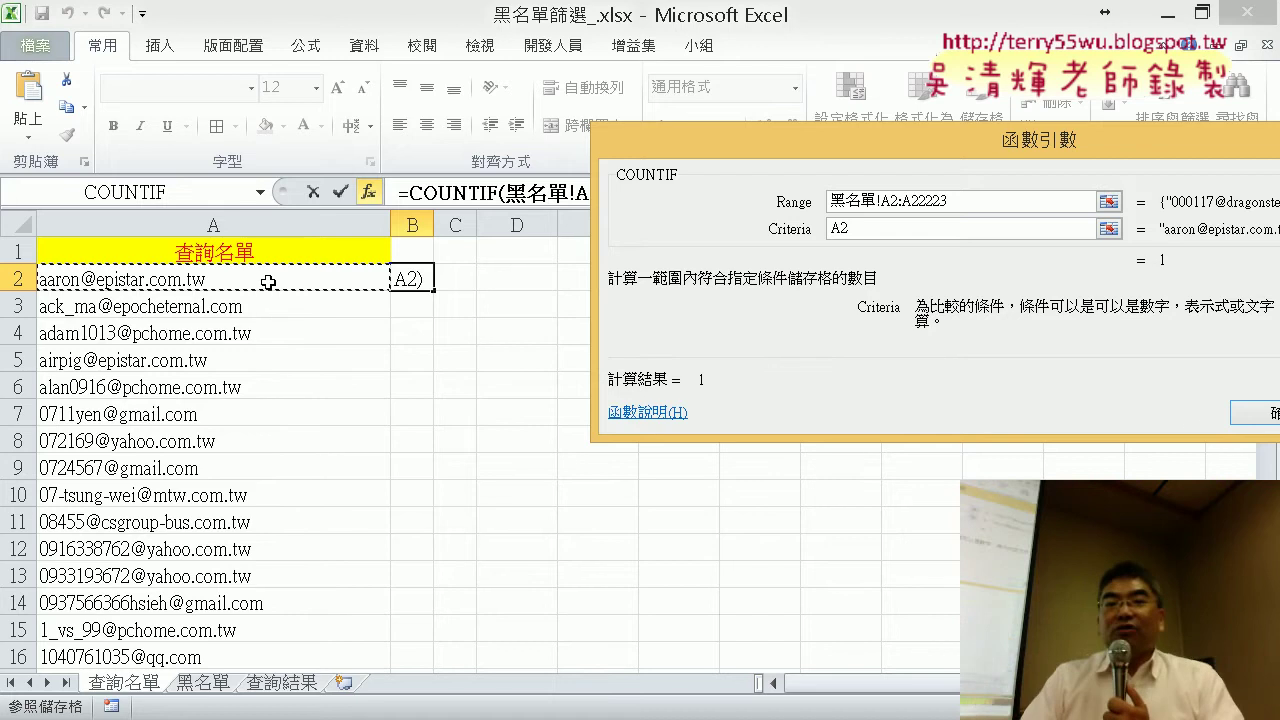
left_click(1240, 414)
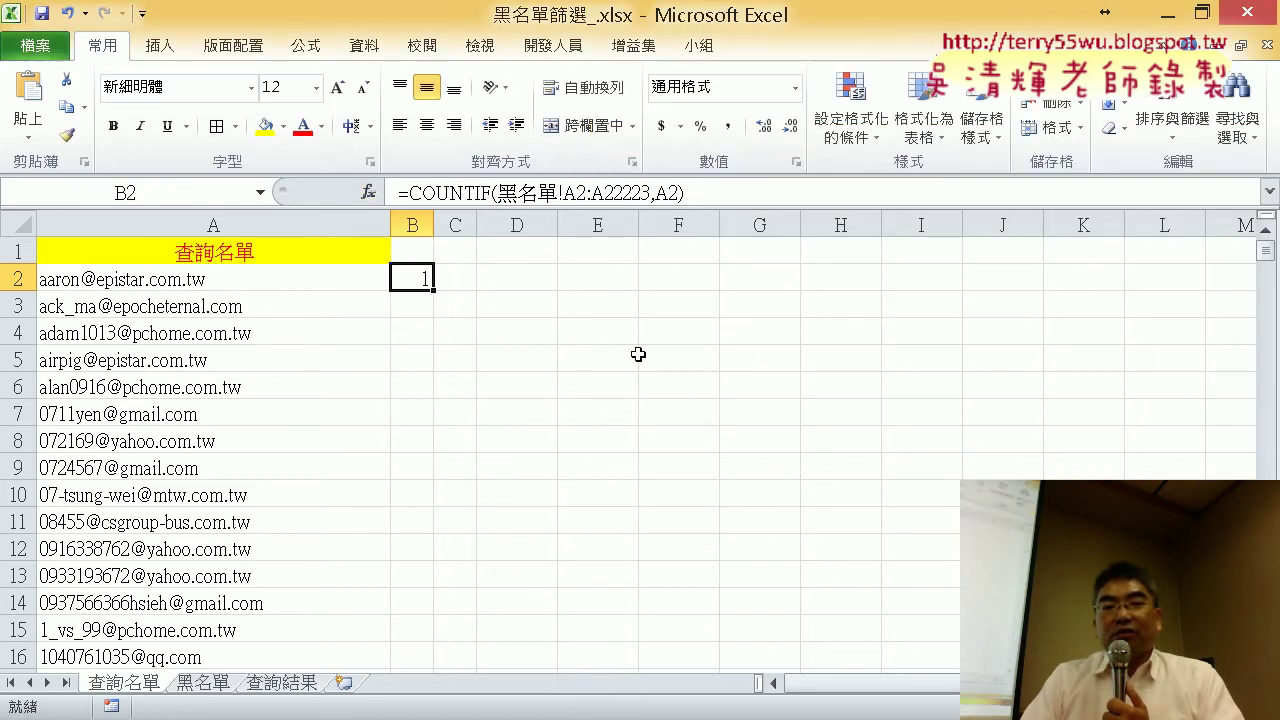
- Fill B2's COUNTIF formula down the whole query list, then select B1
double_click(435, 291)
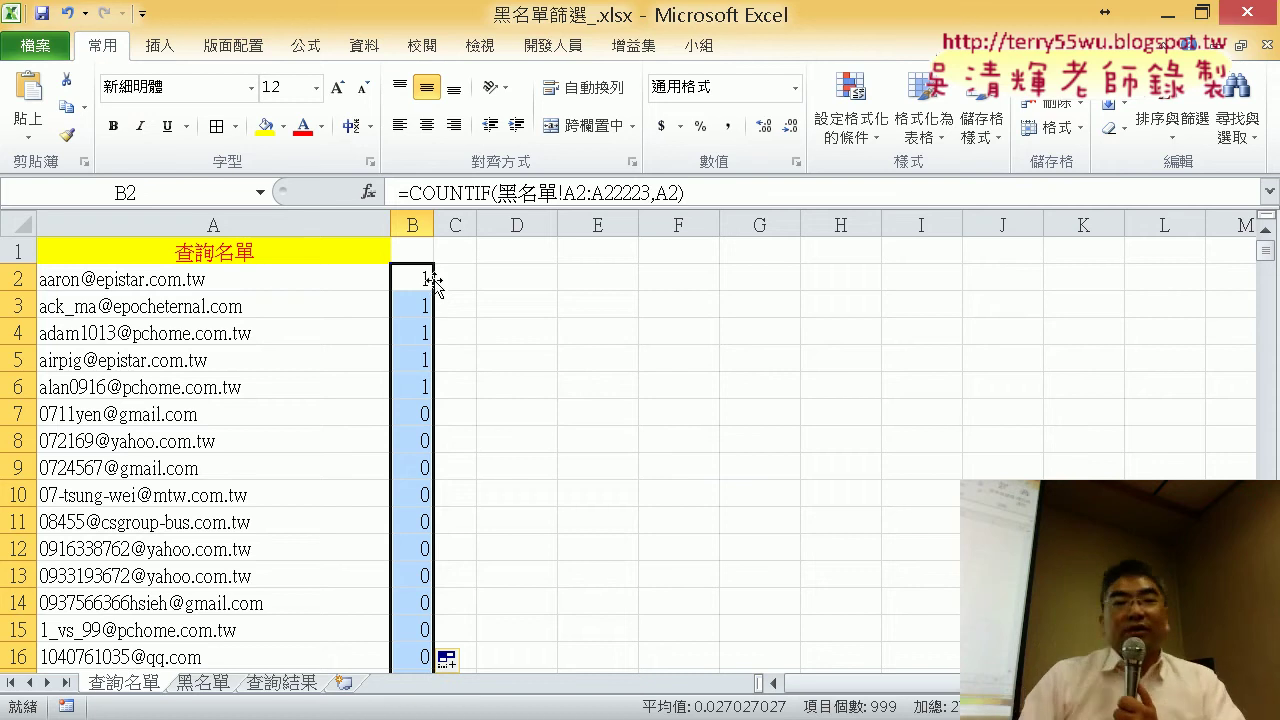
left_click(421, 252)
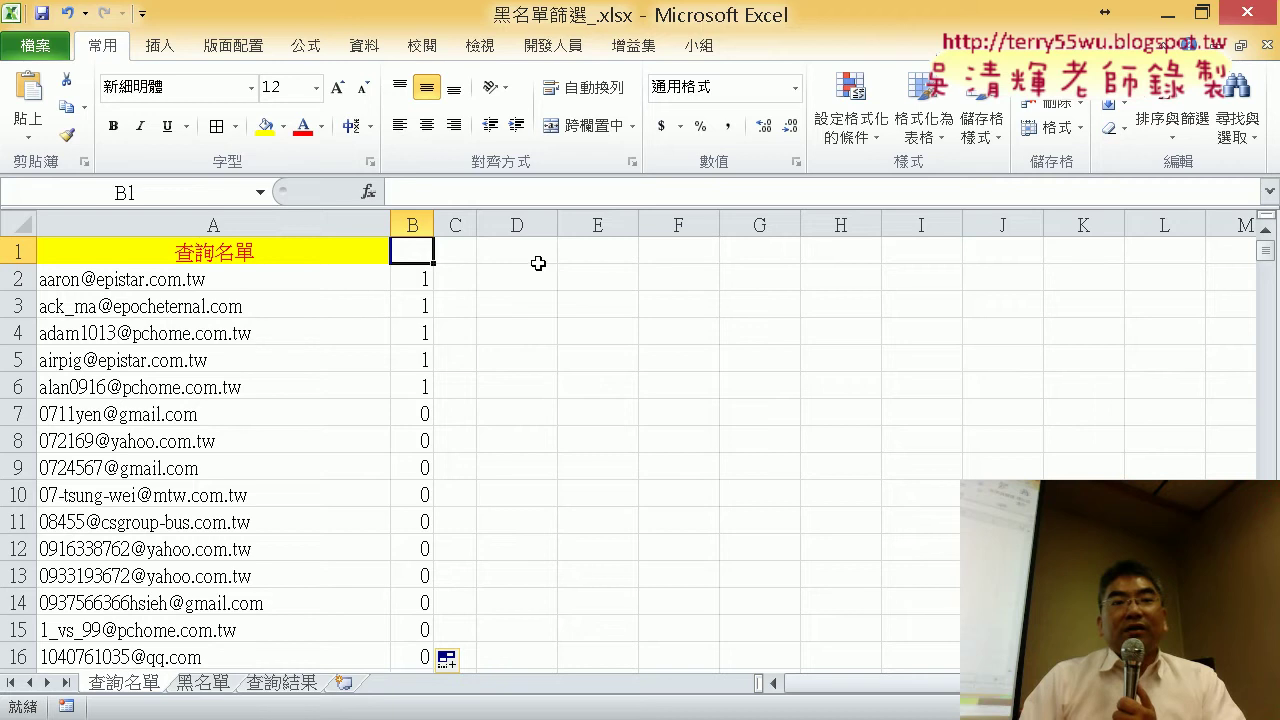
- Show the Data tab's sort and filter tools, annotating them for the audience
left_click(358, 48)
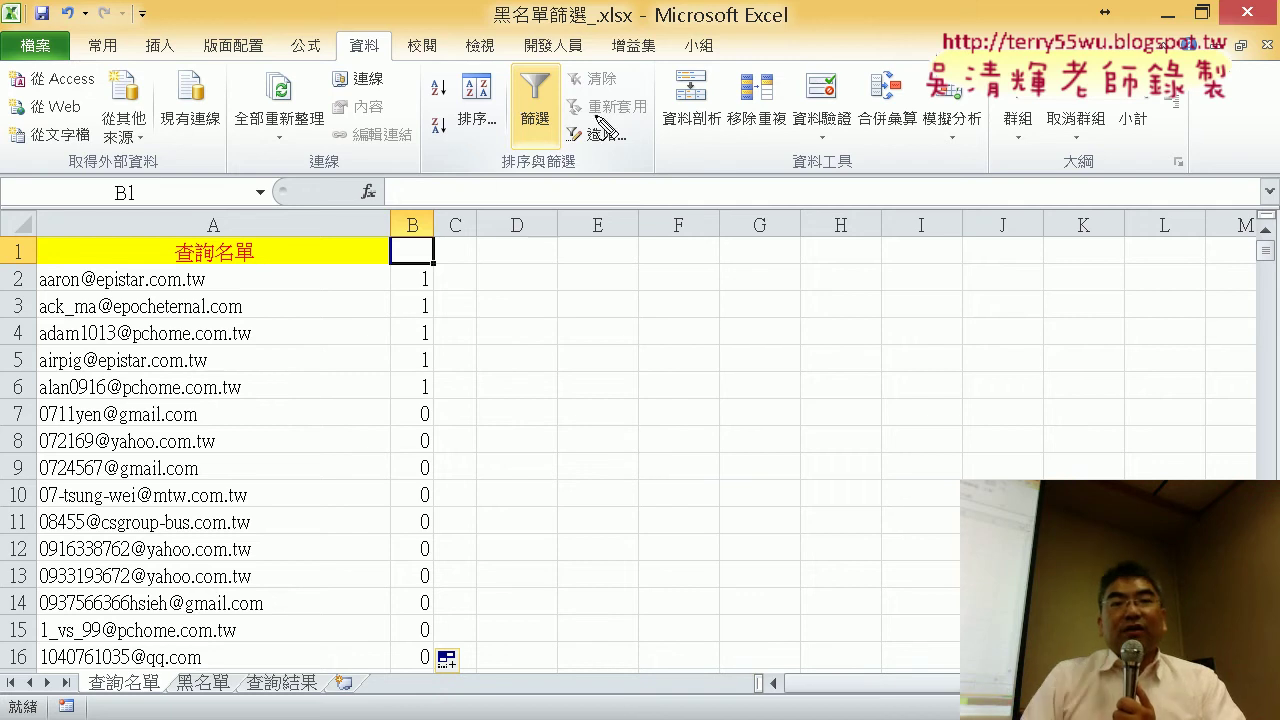
left_click_drag(405, 66, 378, 52)
left_click_drag(500, 145, 563, 125)
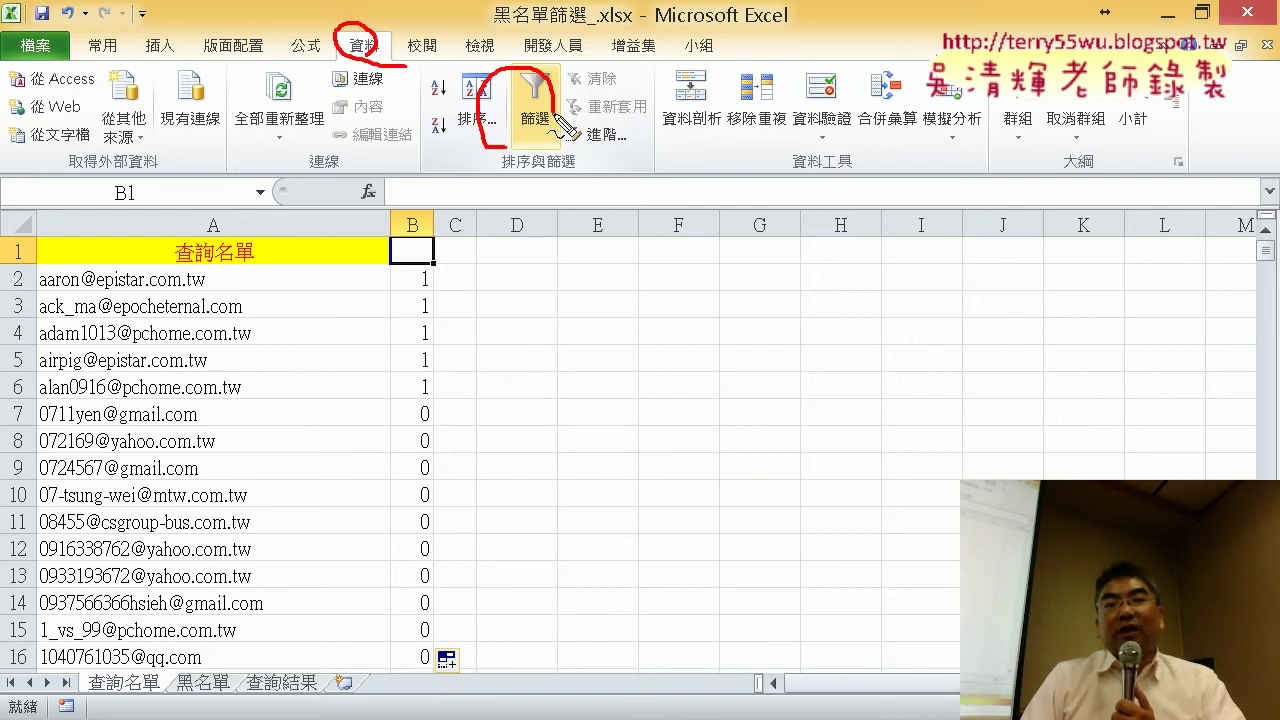
left_click_drag(352, 64, 470, 110)
left_click_drag(432, 155, 482, 106)
mouse_move(412, 214)
left_mouse_down()
mouse_move(400, 266)
mouse_move(440, 262)
mouse_move(330, 110)
mouse_move(355, 85)
left_mouse_up()
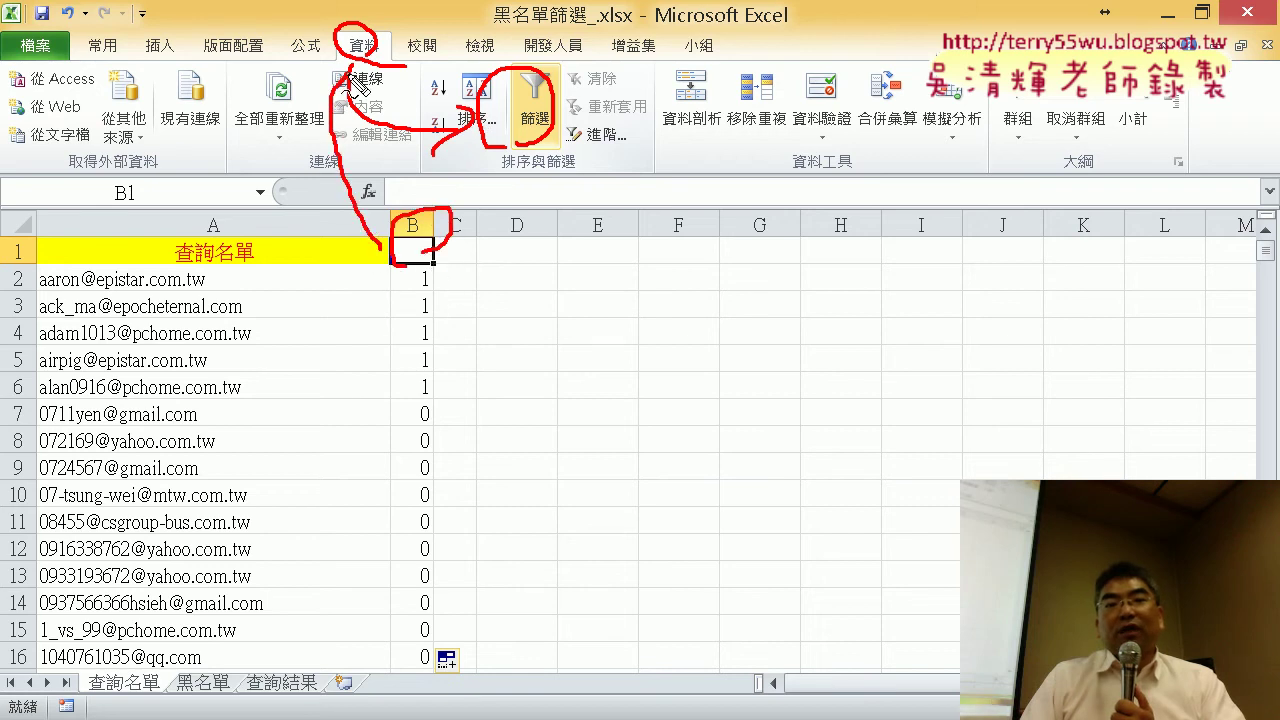
key("Escape")
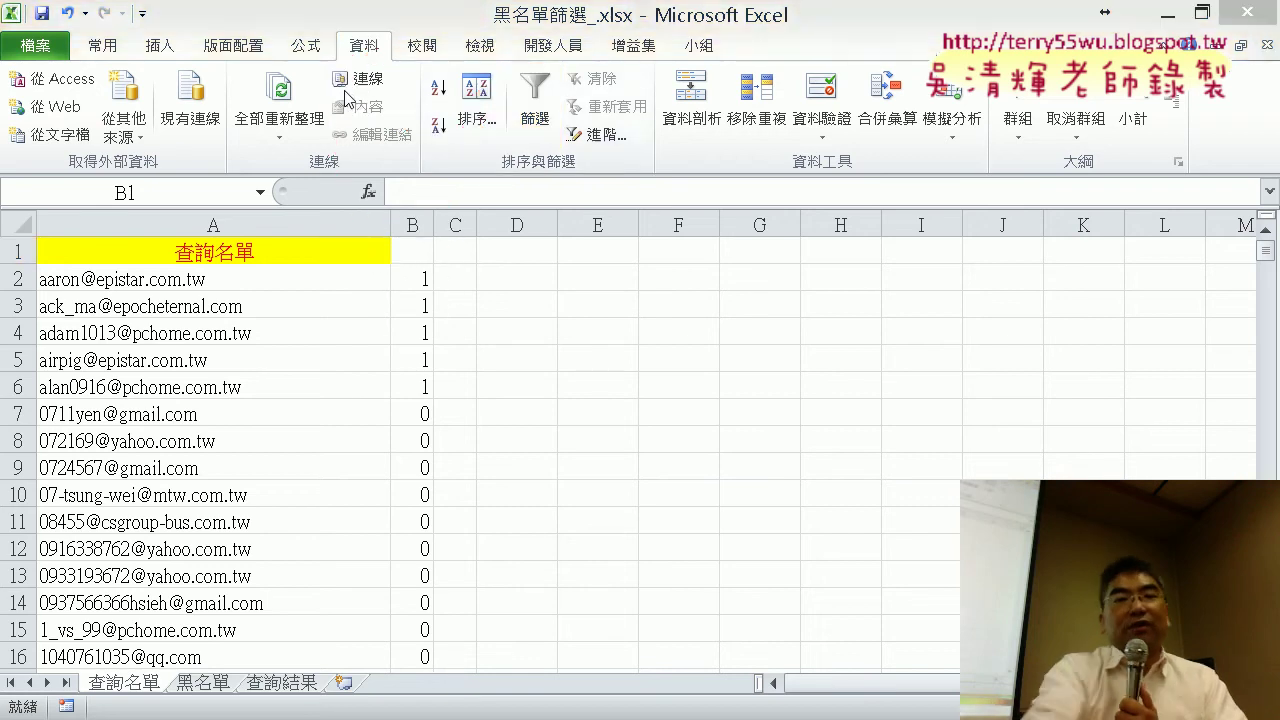
- Filter column B to show only count 1, leaving 27 of 999 addresses
left_click(540, 120)
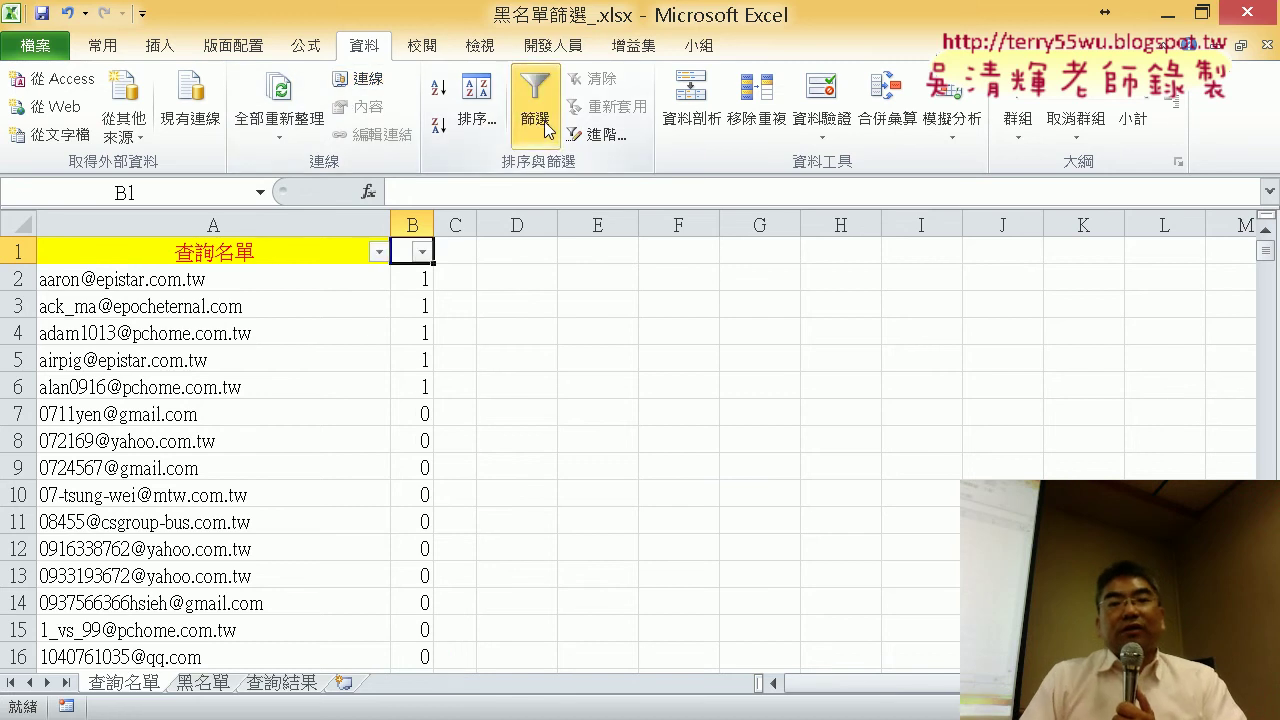
left_click(424, 252)
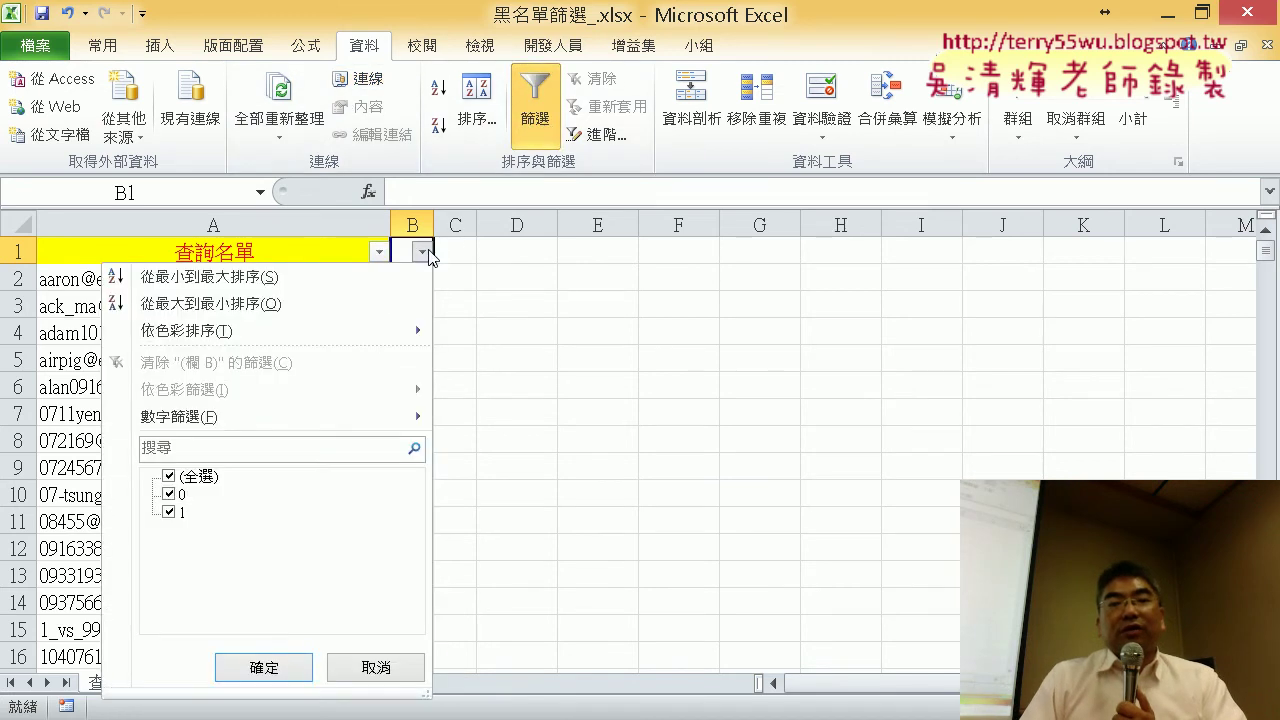
left_click(170, 477)
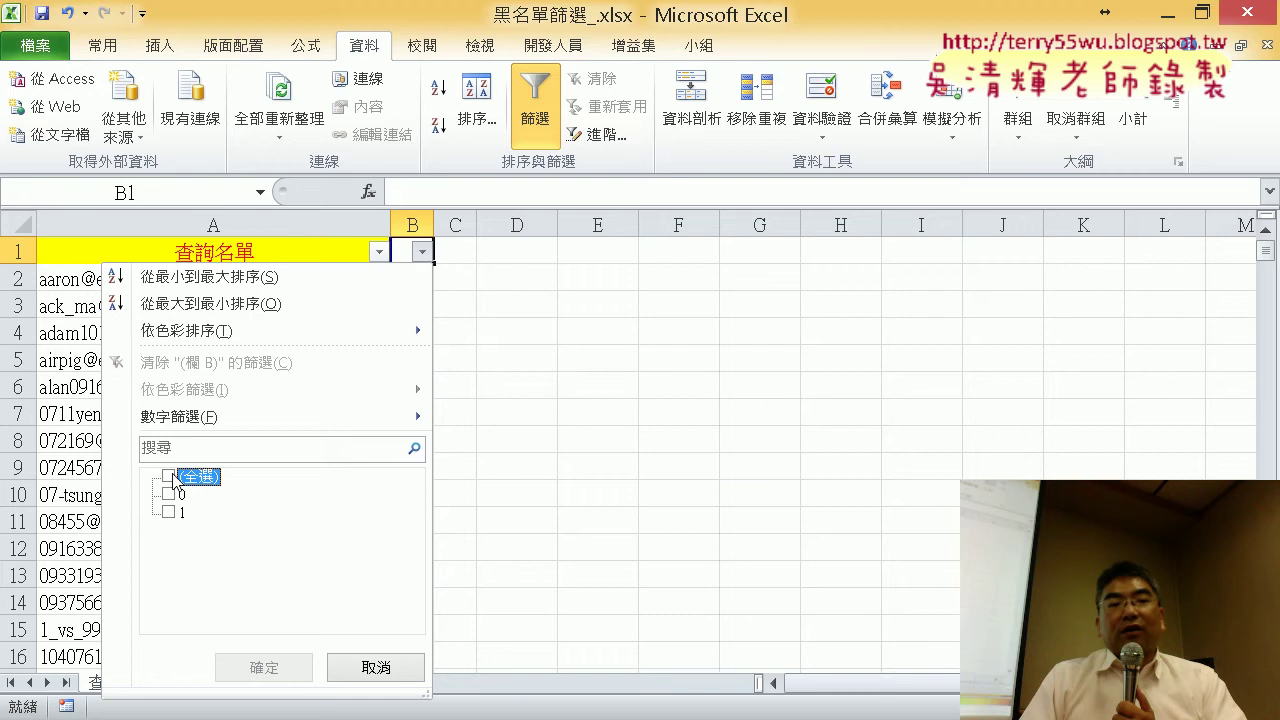
left_click(169, 512)
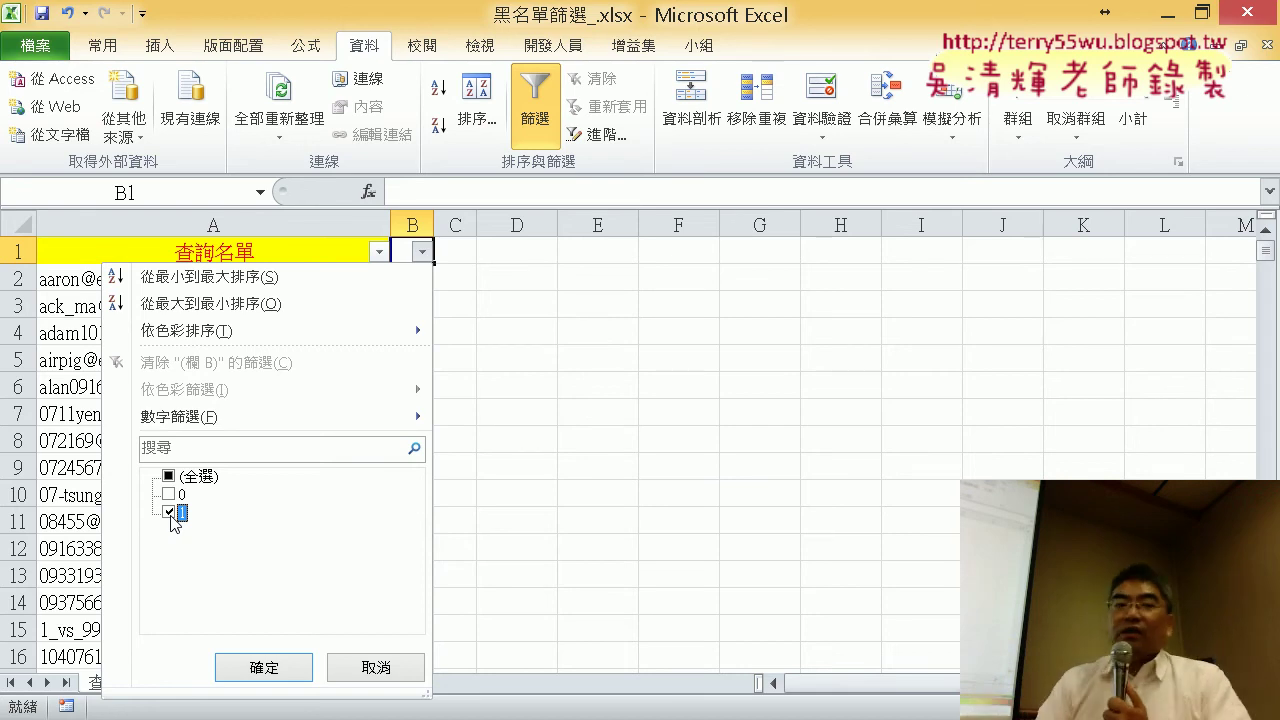
left_click(284, 680)
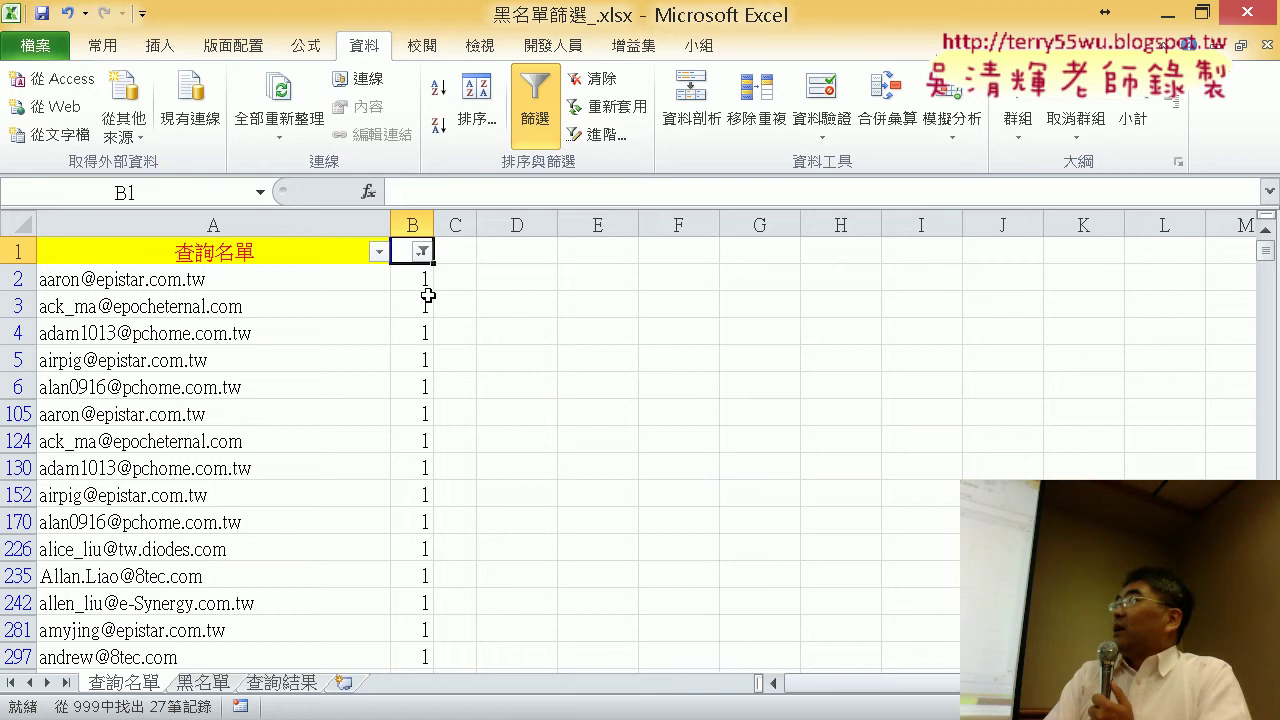
- Copy the 27 filtered email addresses from column A and go to the 查詢結果 sheet
left_click(293, 272)
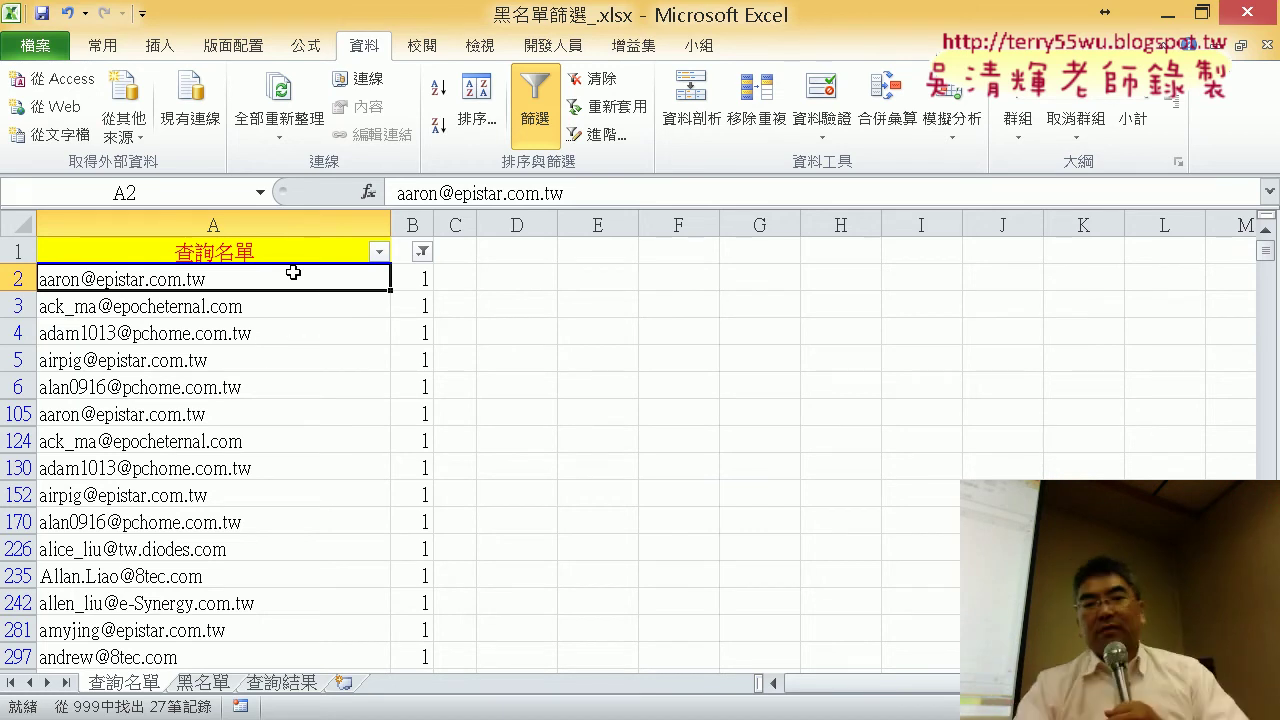
key("ctrl+shift+Down")
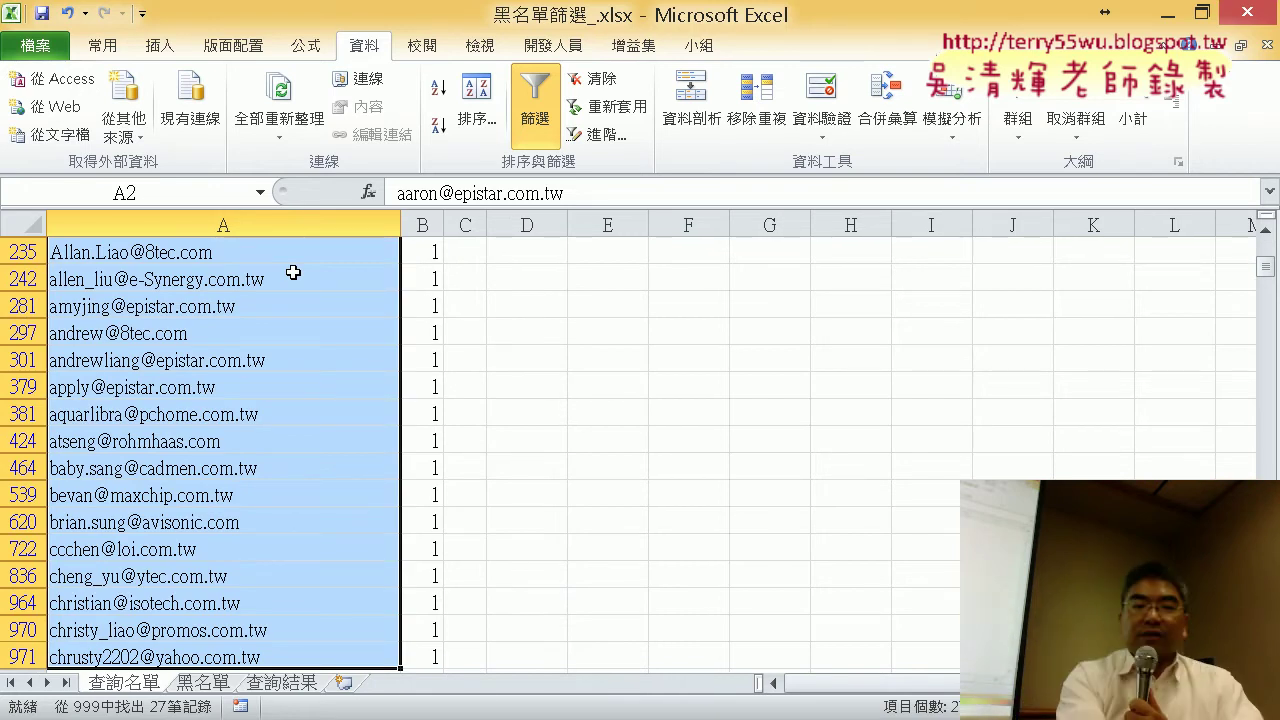
key("ctrl+c")
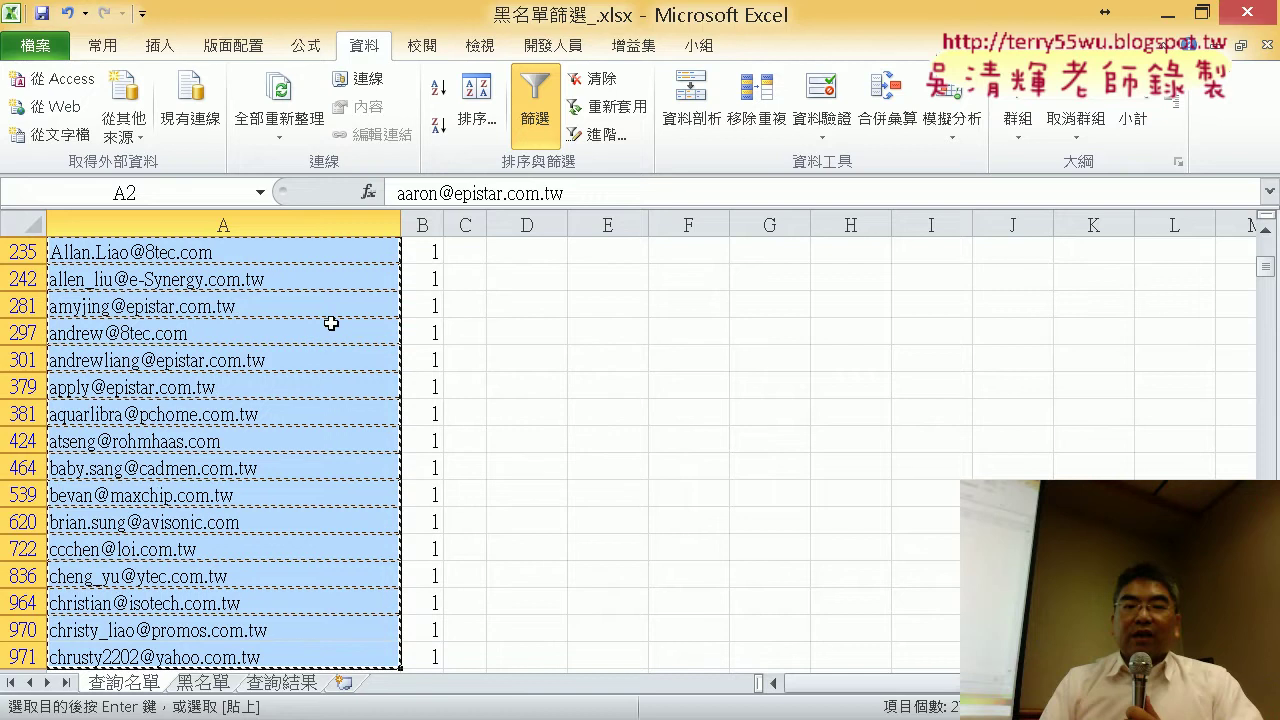
left_click(300, 685)
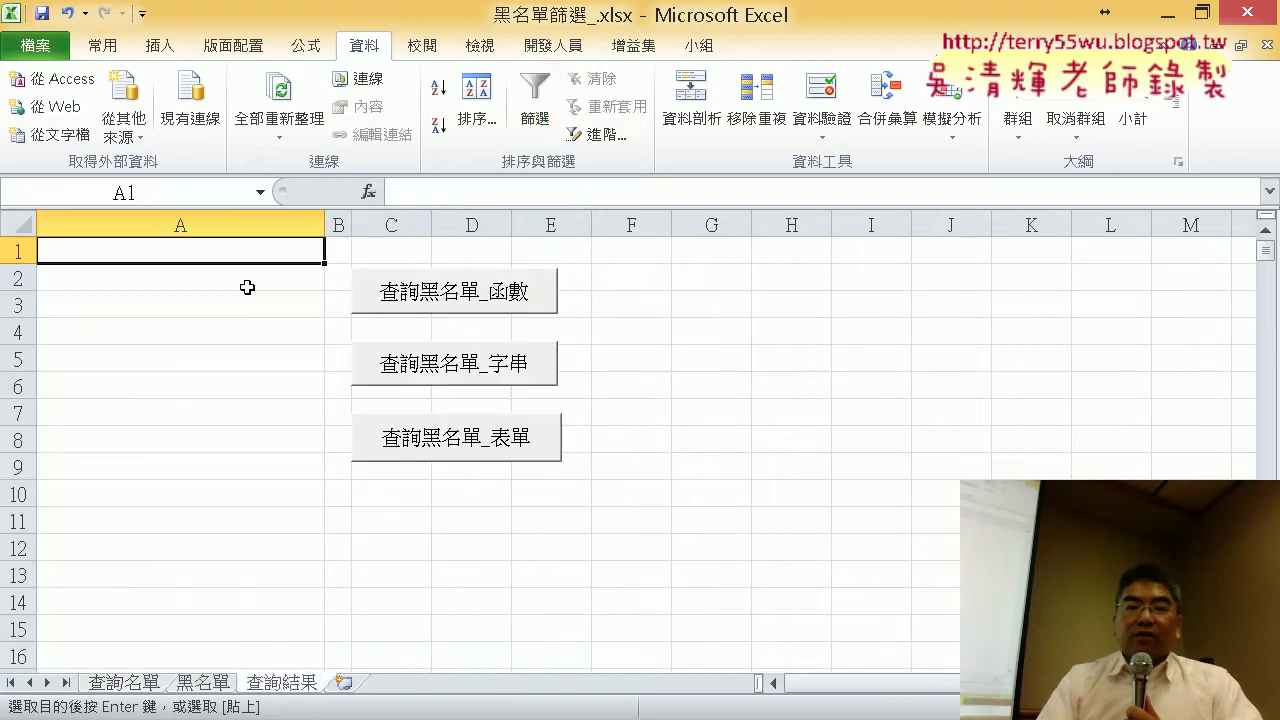
- Paste the 27 addresses into A1:A27 of 查詢結果 and scroll to verify them
key("ctrl+v")
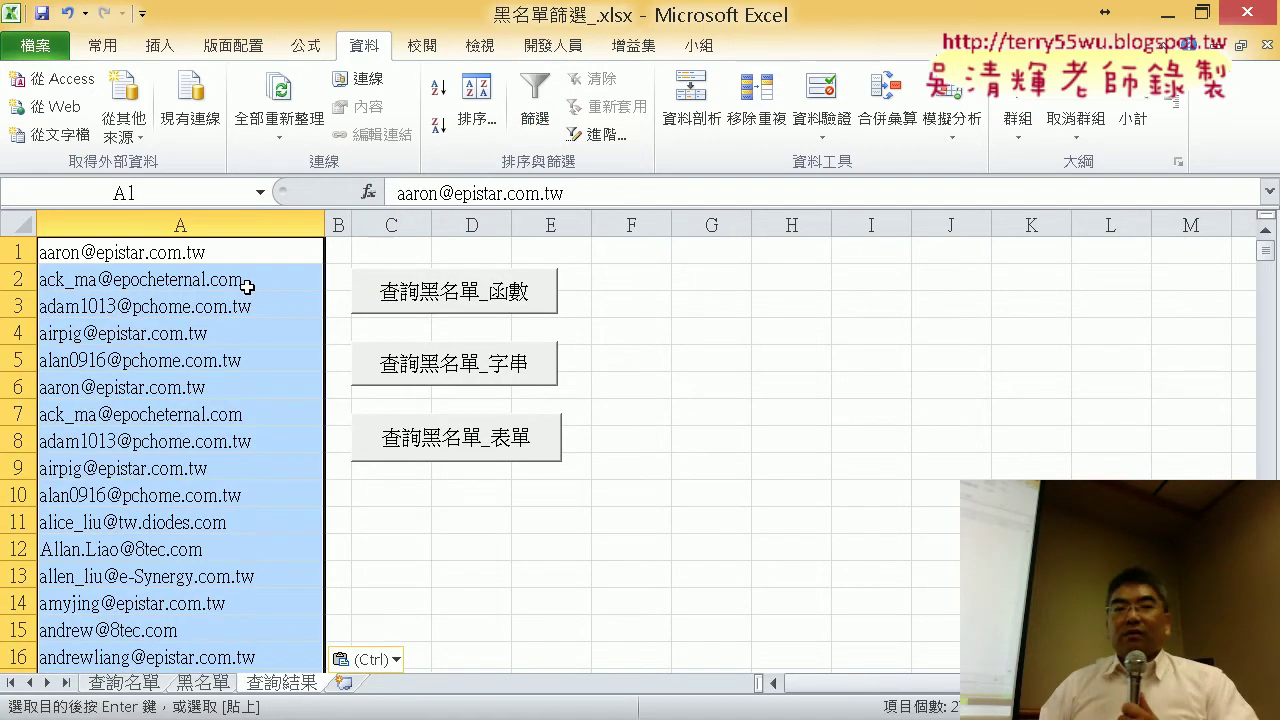
scroll(248, 329, "down", 7)
scroll(248, 330, "up", 4)
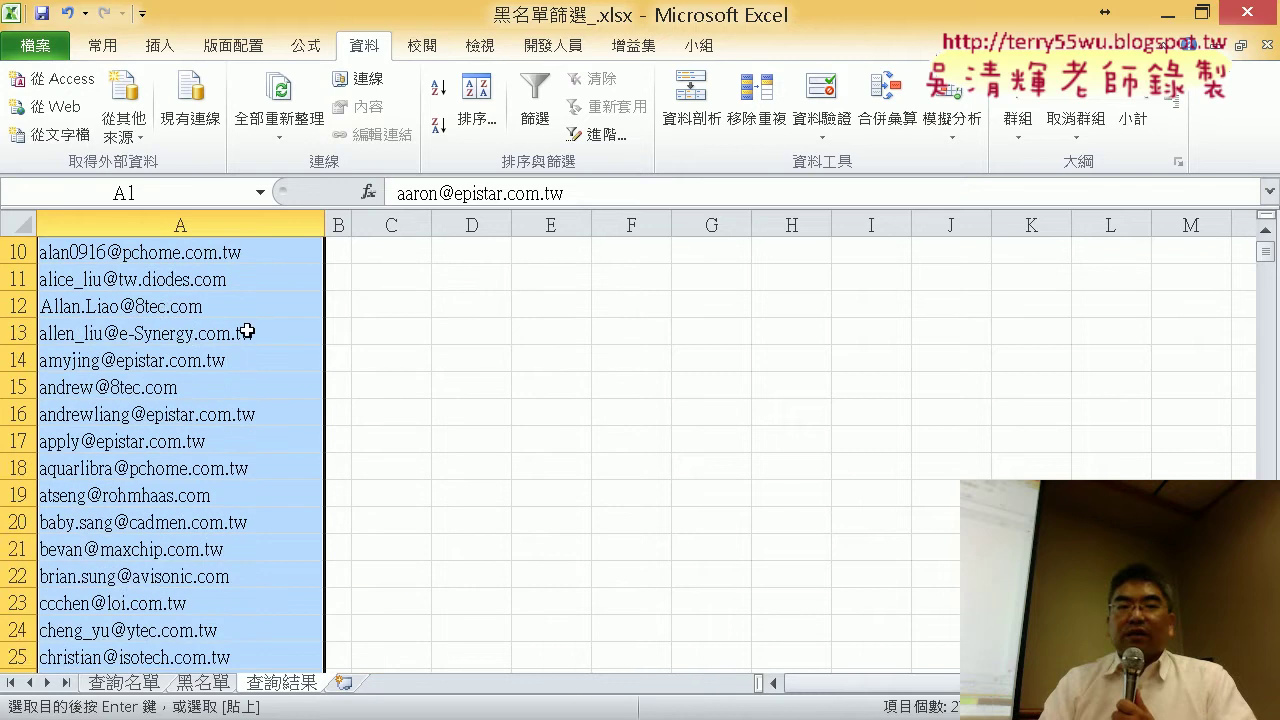
scroll(248, 331, "up", 3)
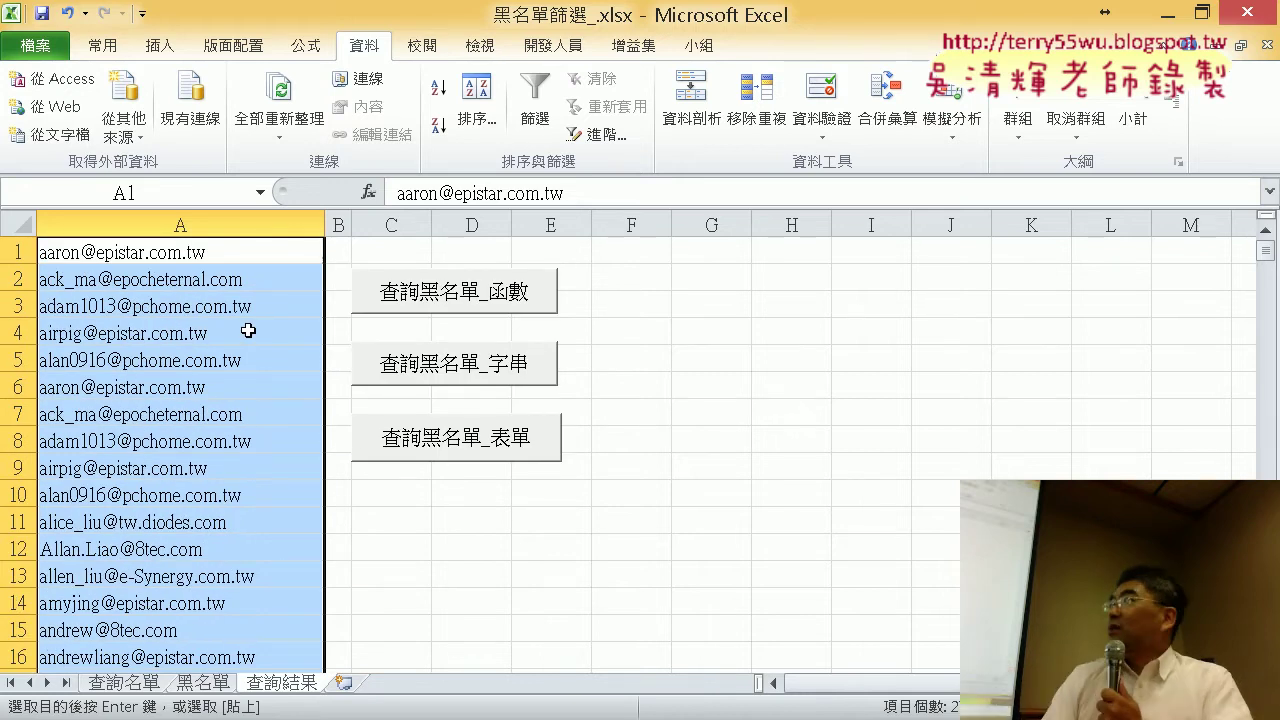
scroll(248, 330, "down", 1)
scroll(249, 329, "down", 2)
scroll(251, 328, "down", 2)
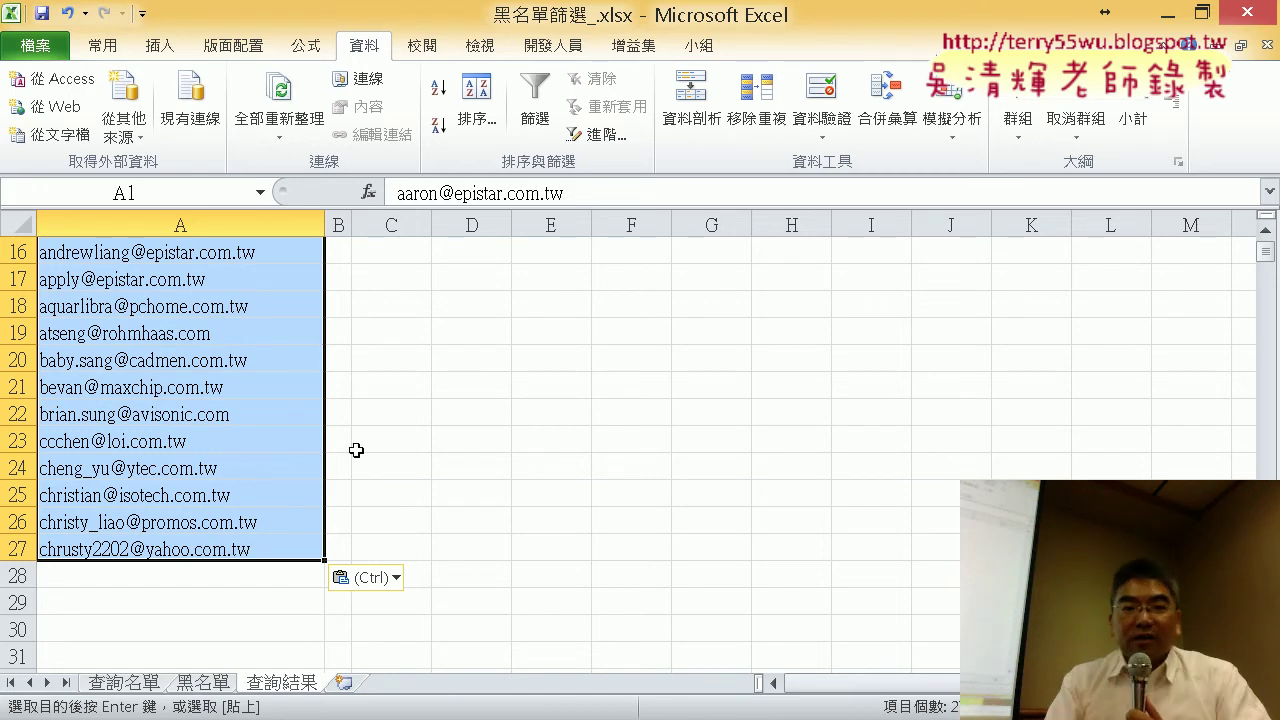
- Turn off AutoFilter on 查詢名單 so every row shows, then return to 查詢結果
left_click(150, 684)
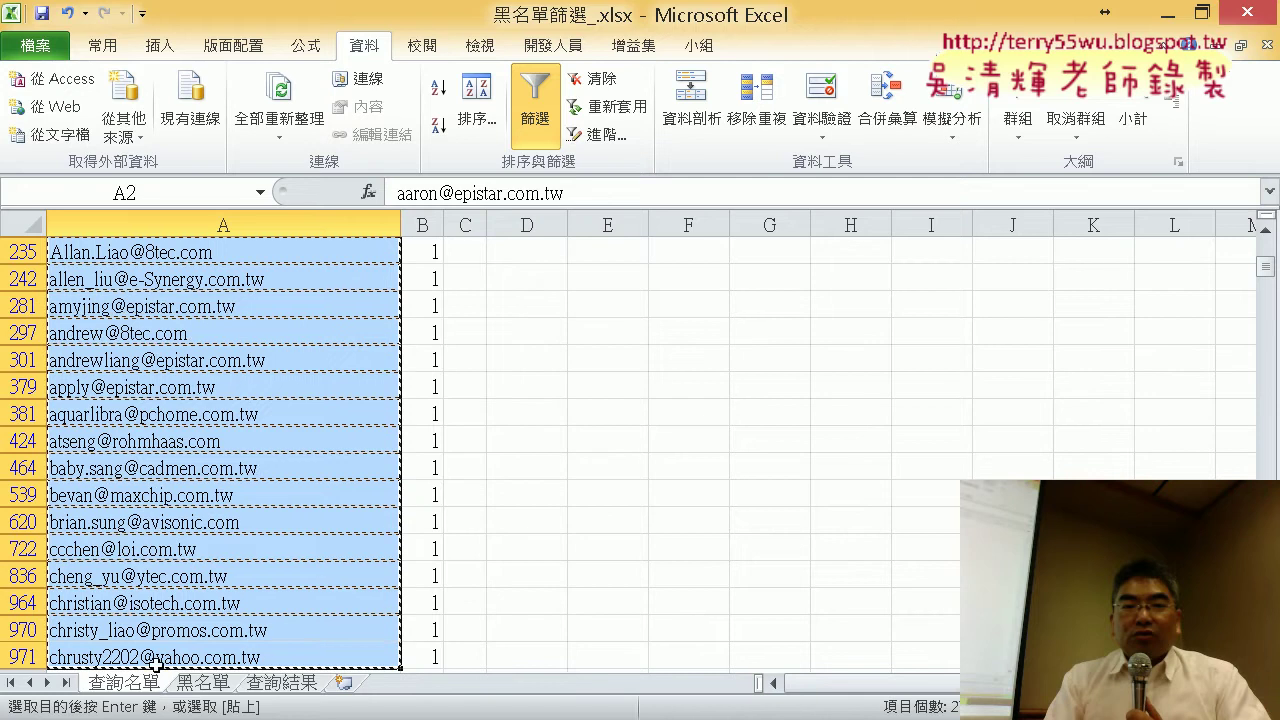
scroll(508, 473, "up", 4)
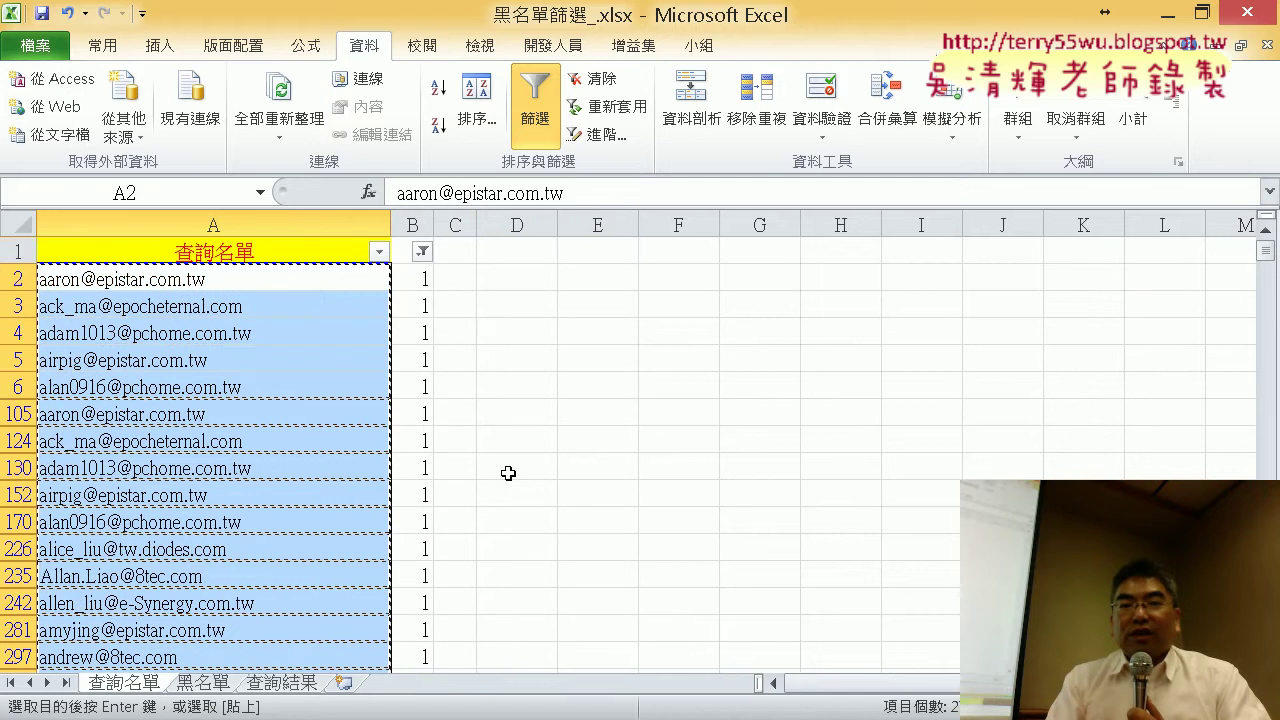
left_click(541, 119)
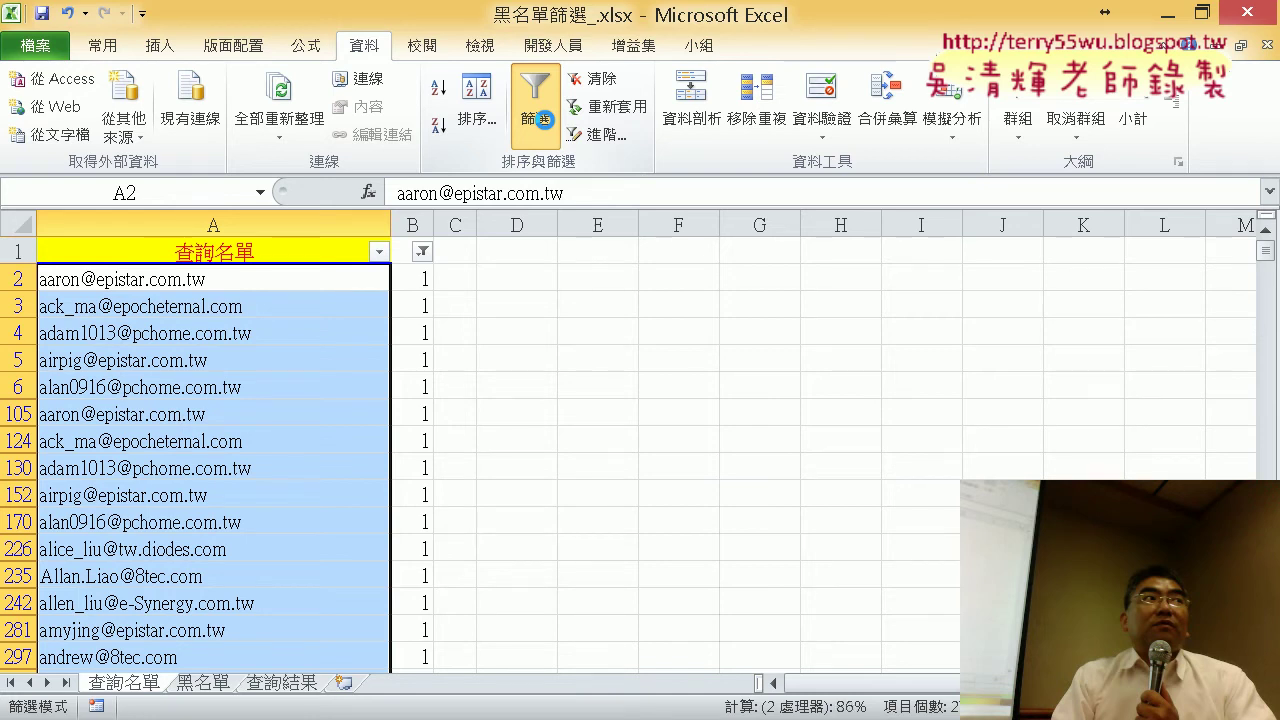
left_click(543, 119)
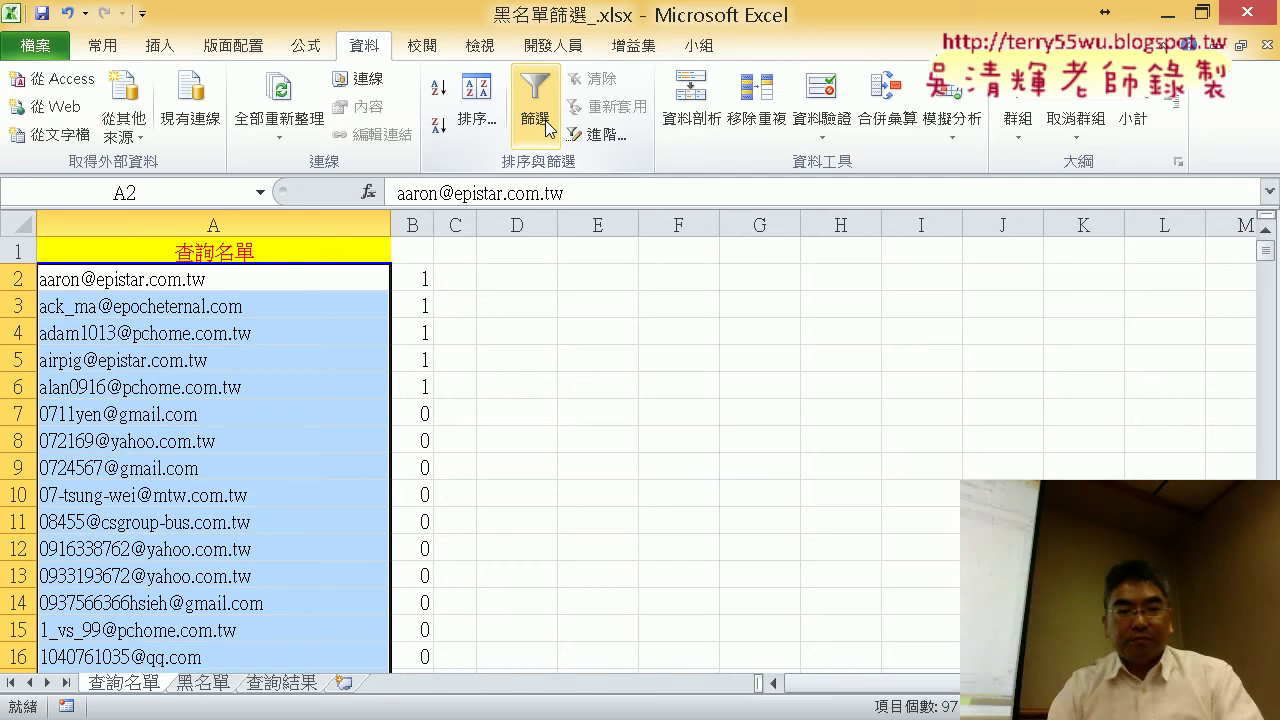
left_click(308, 686)
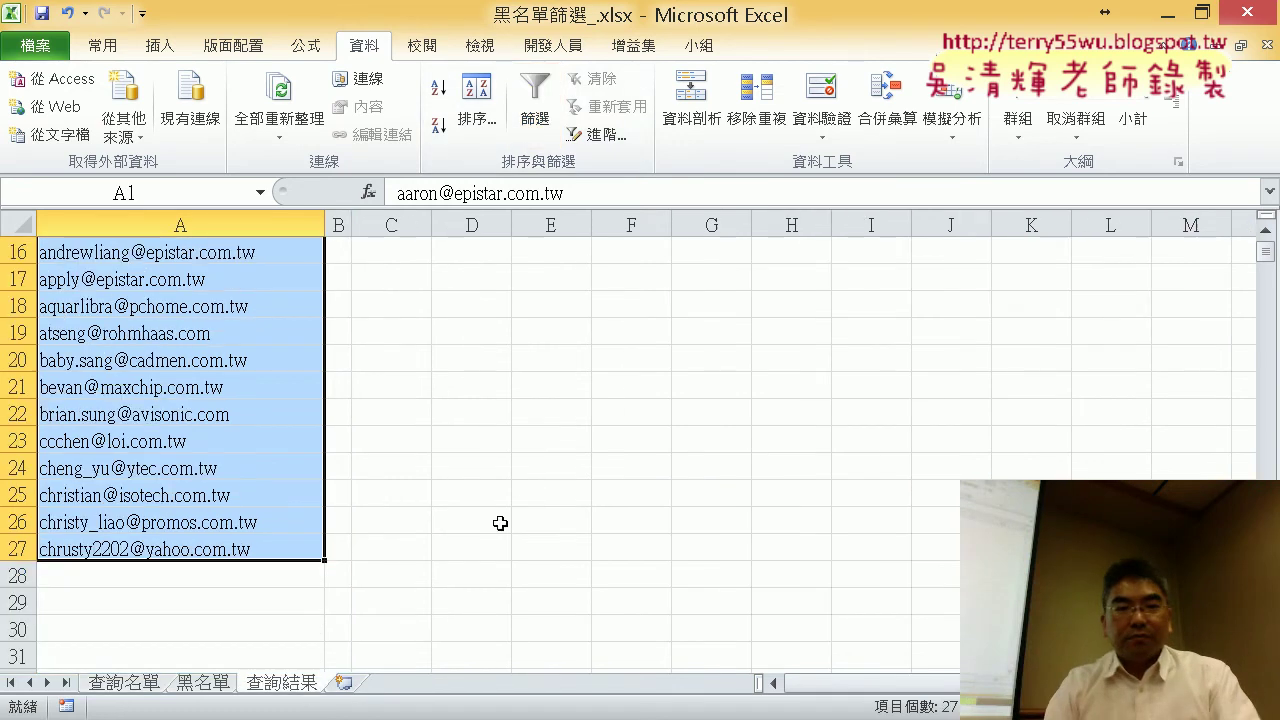
- Show the 開發人員 (Developer) tab beside the 查詢黑名單_函數 and 查詢黑名單_字串 buttons
scroll(510, 505, "up", 5)
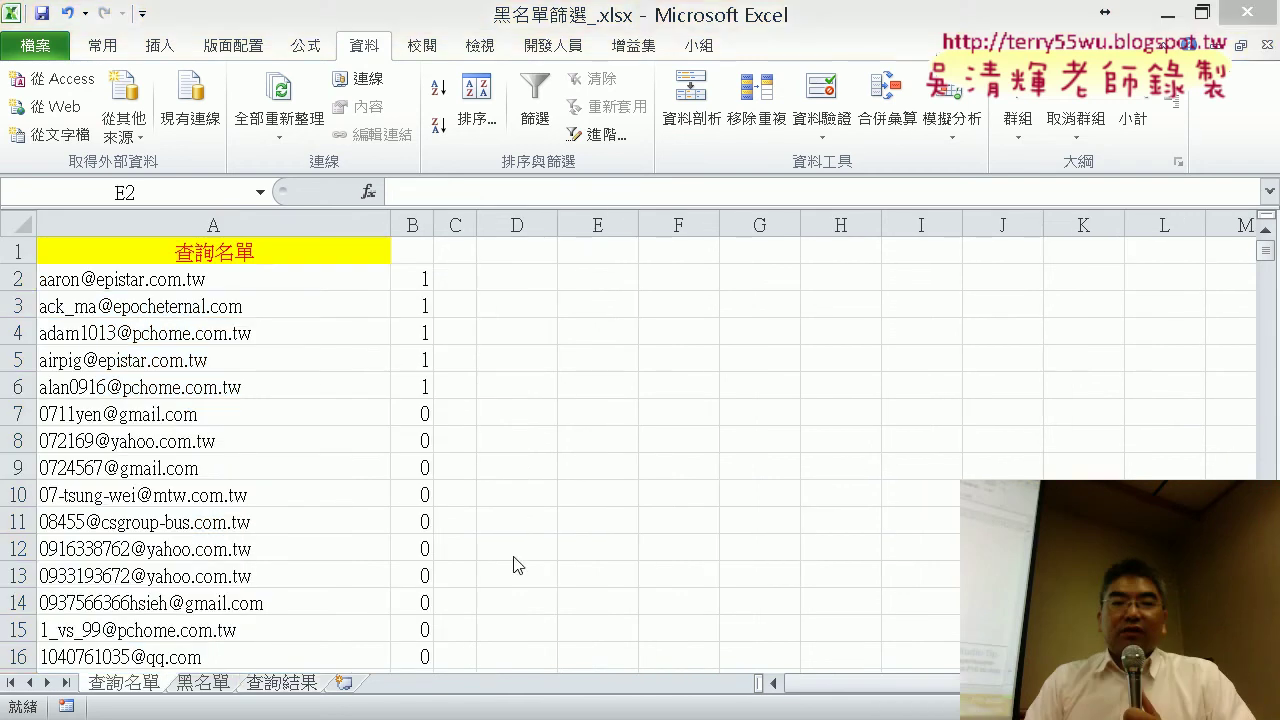
left_click(285, 686)
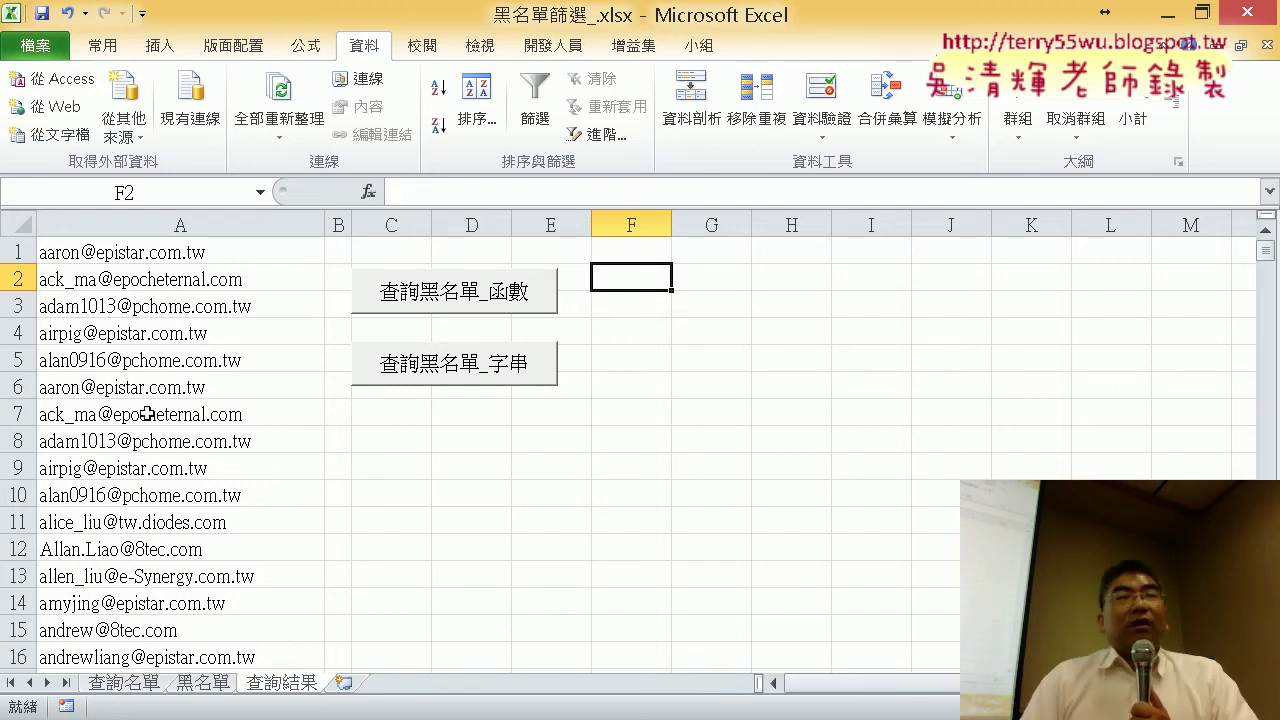
left_click(754, 442)
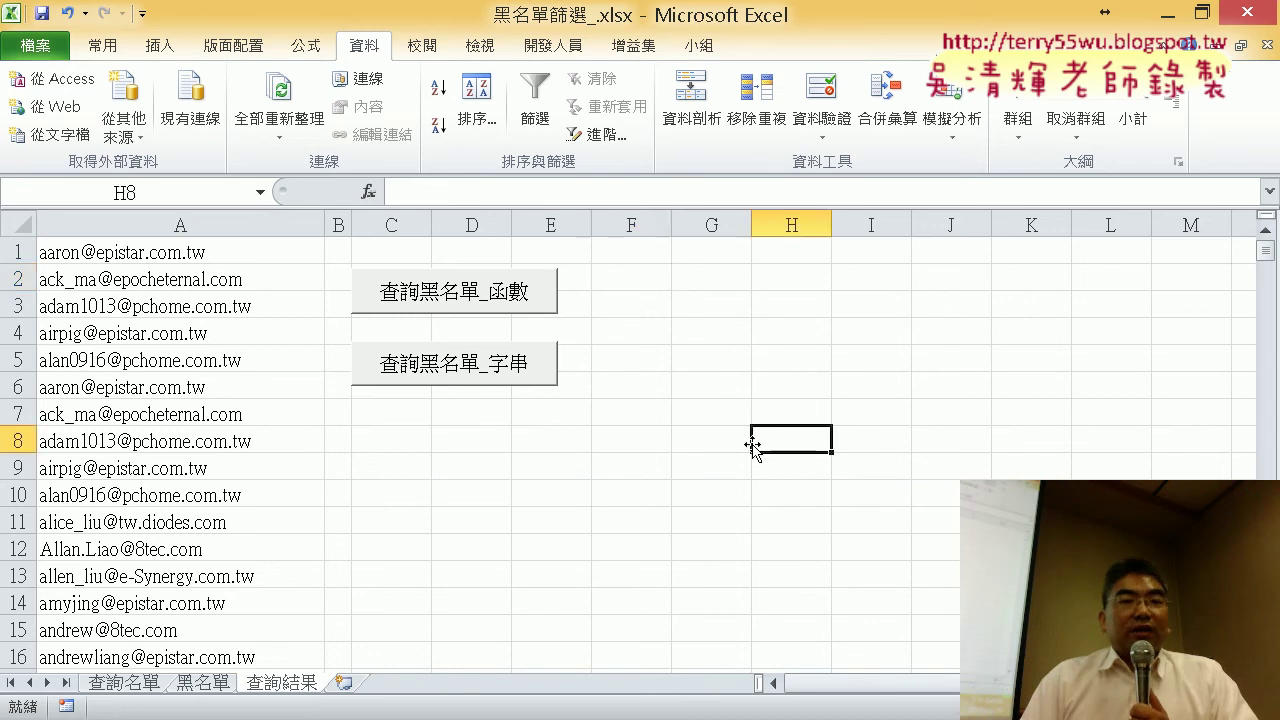
left_click(577, 52)
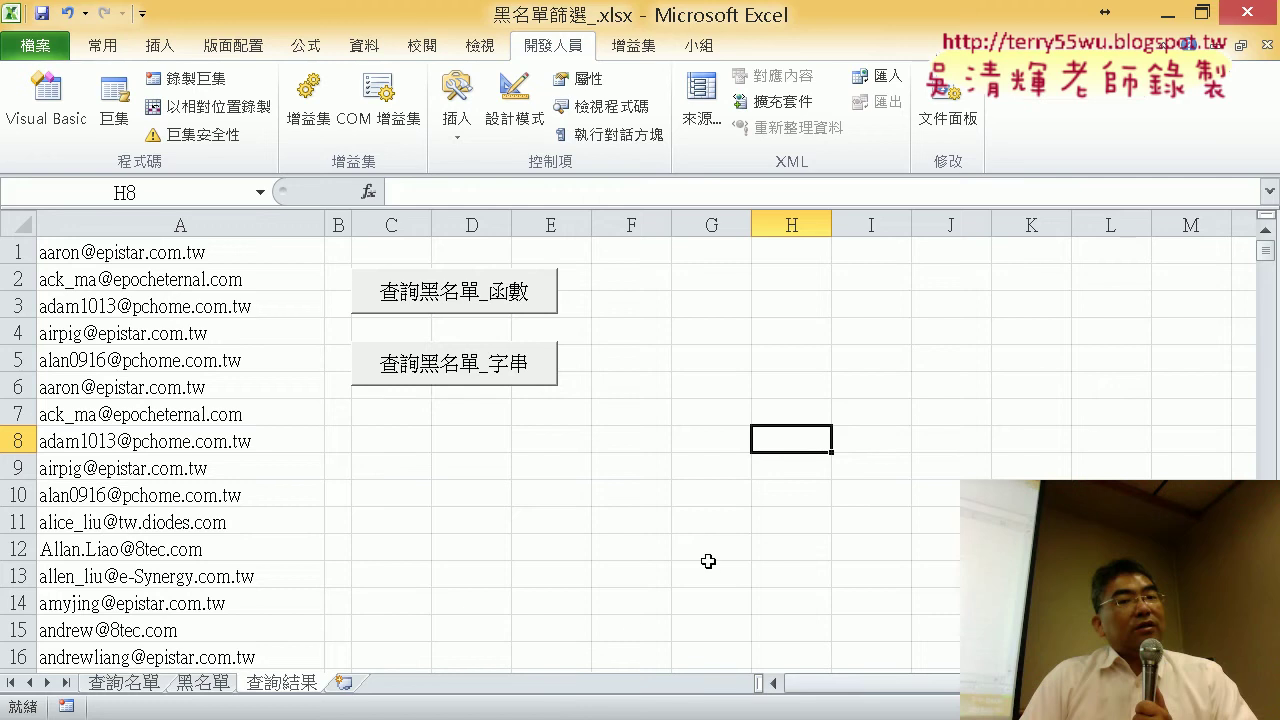
- Switch between 查詢名單 and 查詢結果, ending with cell G3 selected on 查詢結果
left_click(676, 385)
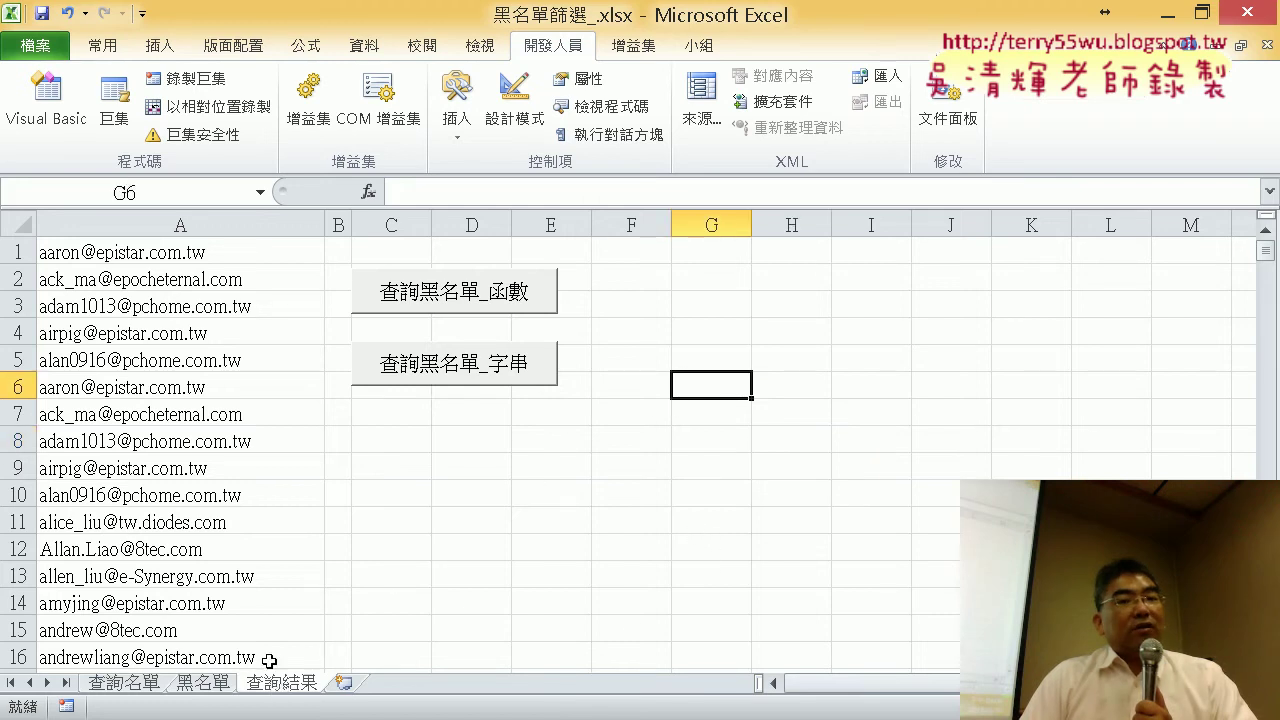
left_click(127, 697)
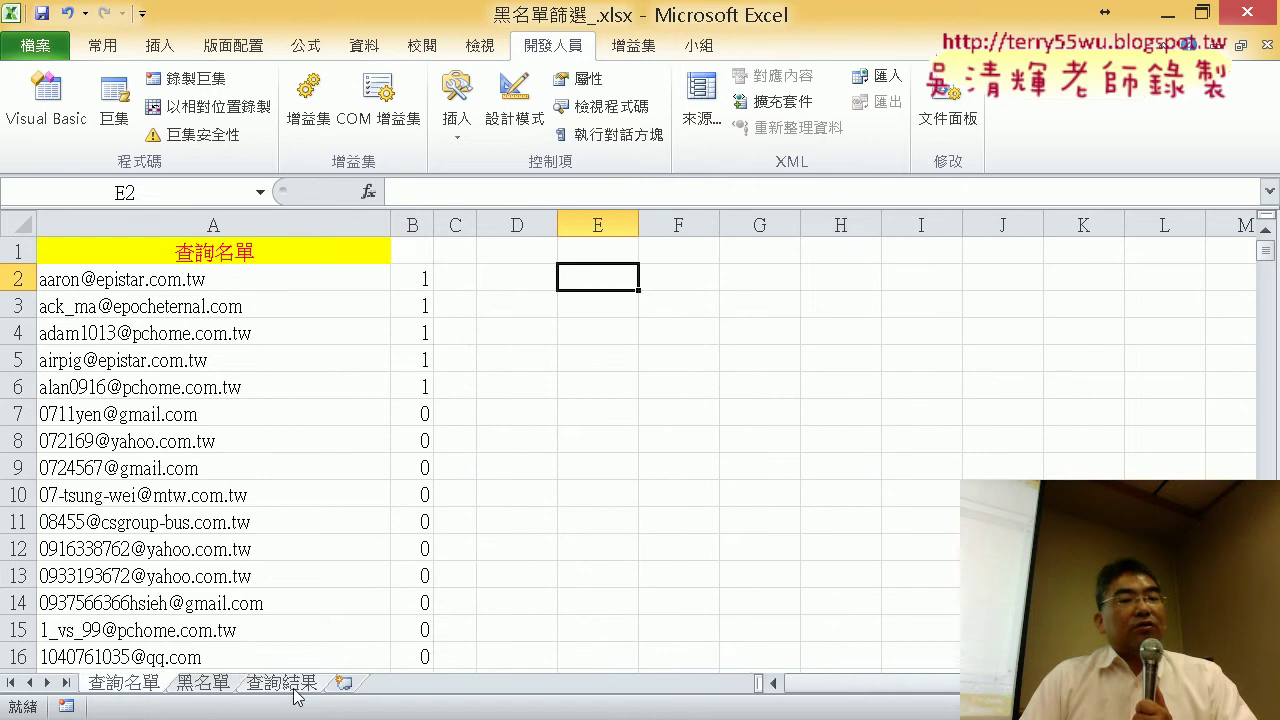
left_click(286, 697)
left_click(148, 688)
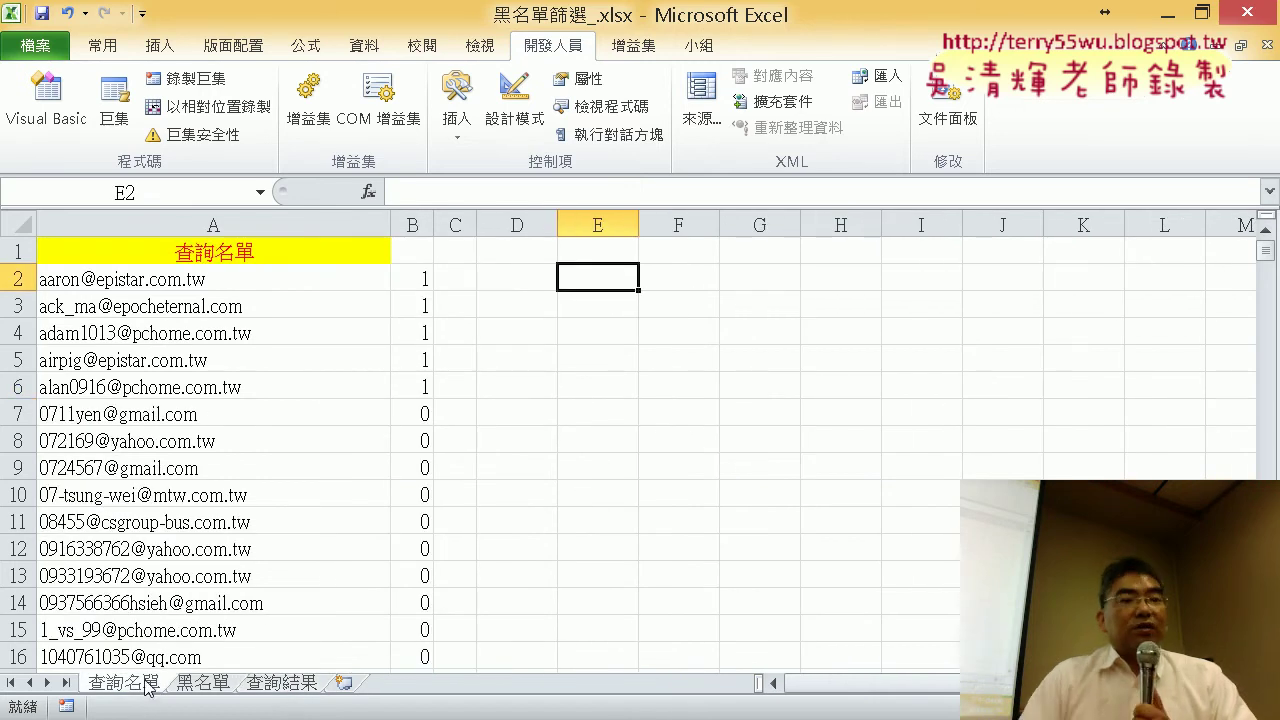
left_click(284, 683)
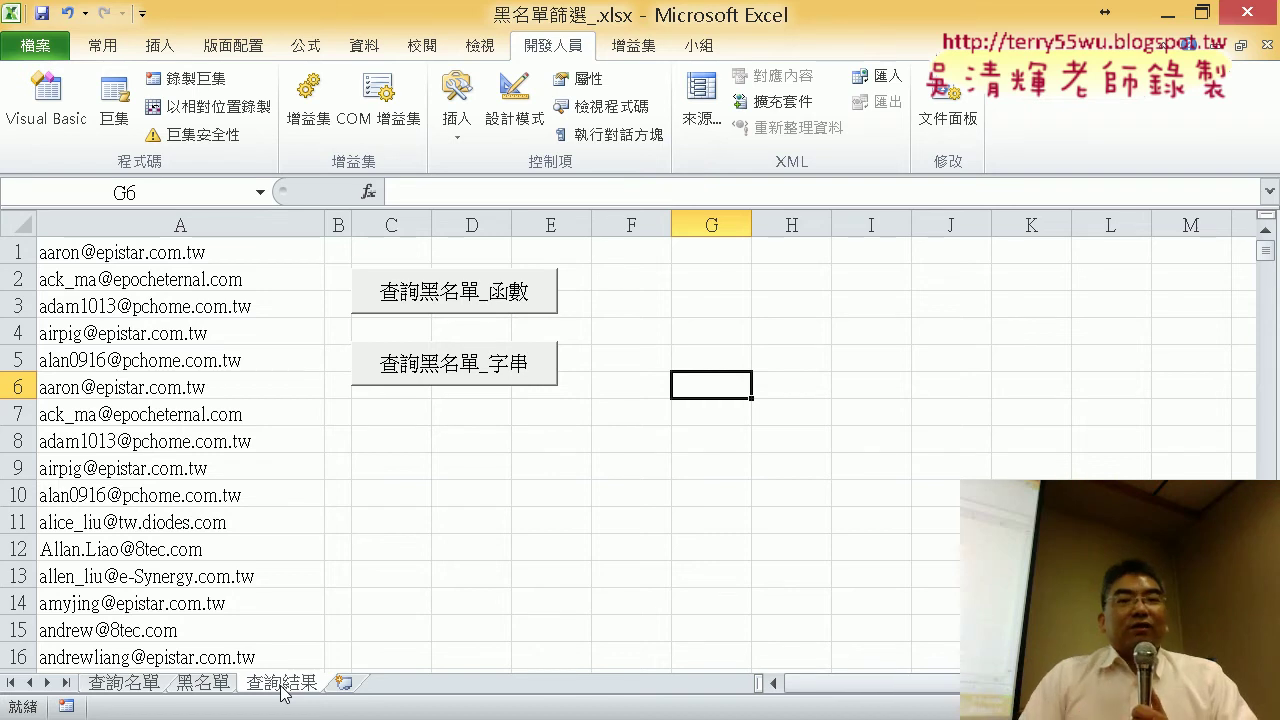
left_click(701, 301)
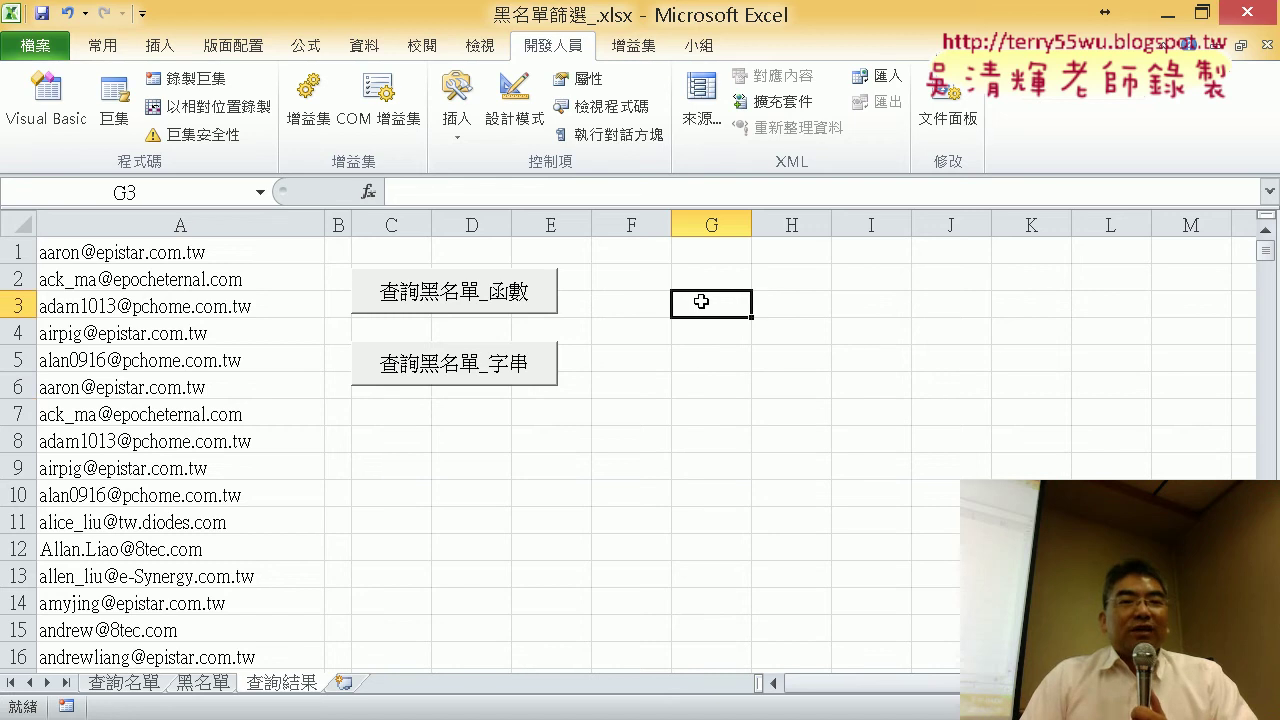
- Start recording a macro named 黑名單篩選, stored in this workbook
left_click(212, 84)
left_click_drag(860, 146, 471, 194)
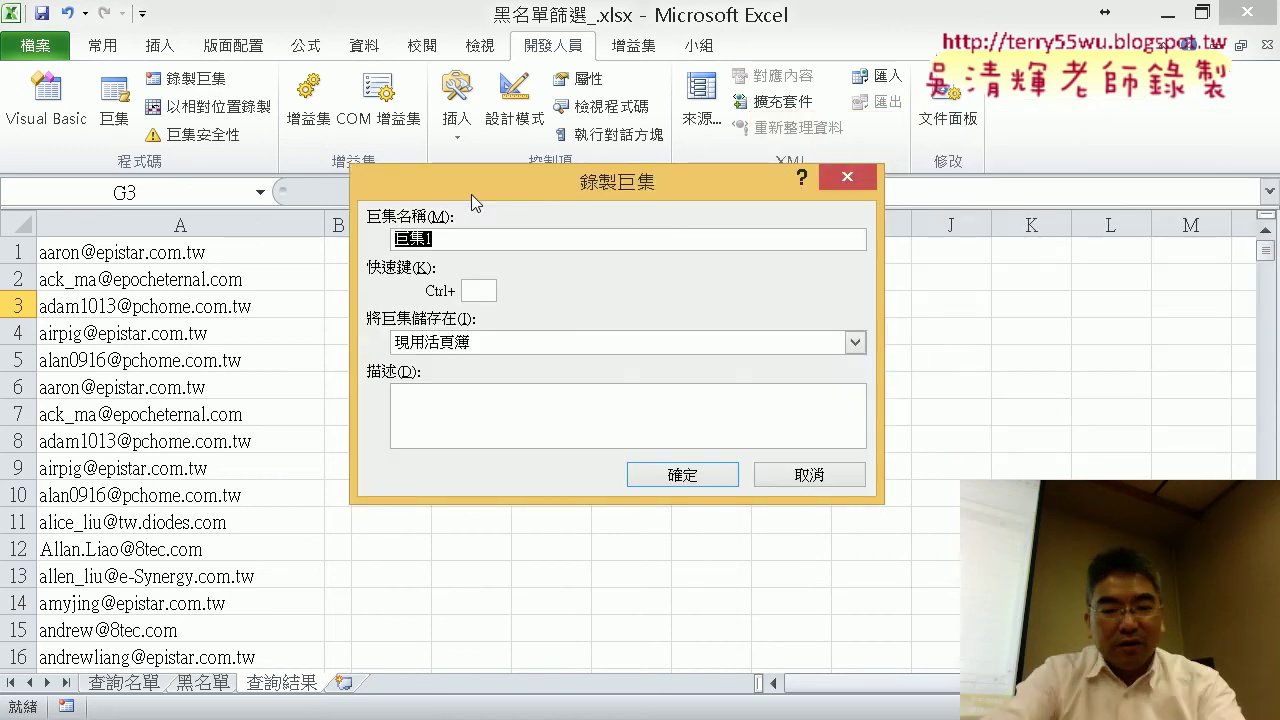
type("ㄏ")
type("黑")
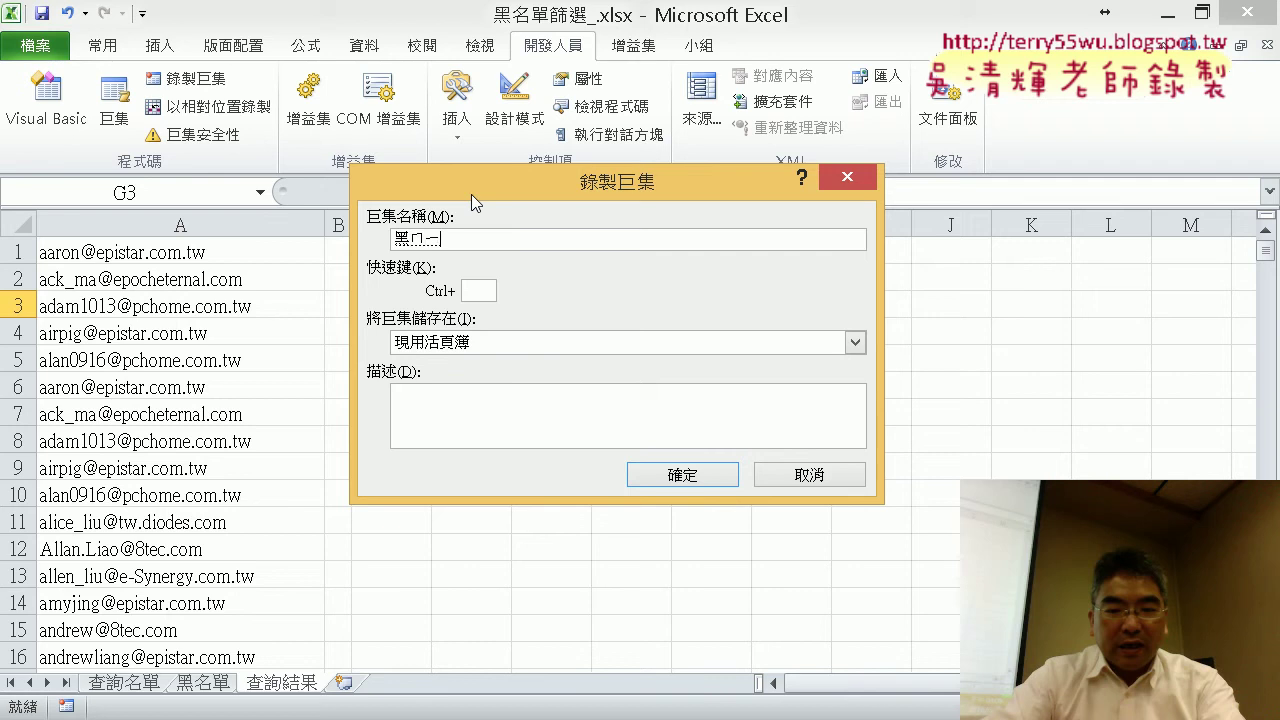
type("名單ㄕㄞ")
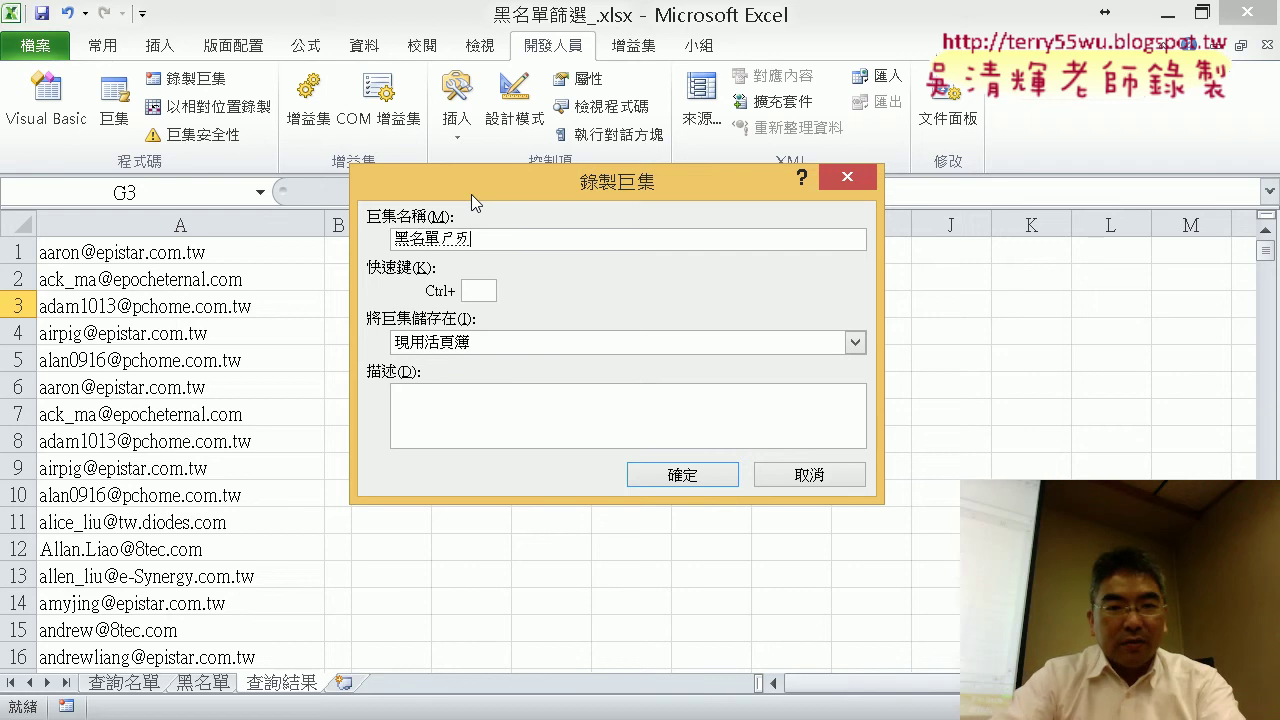
type("篩ㄒㄩㄢ選")
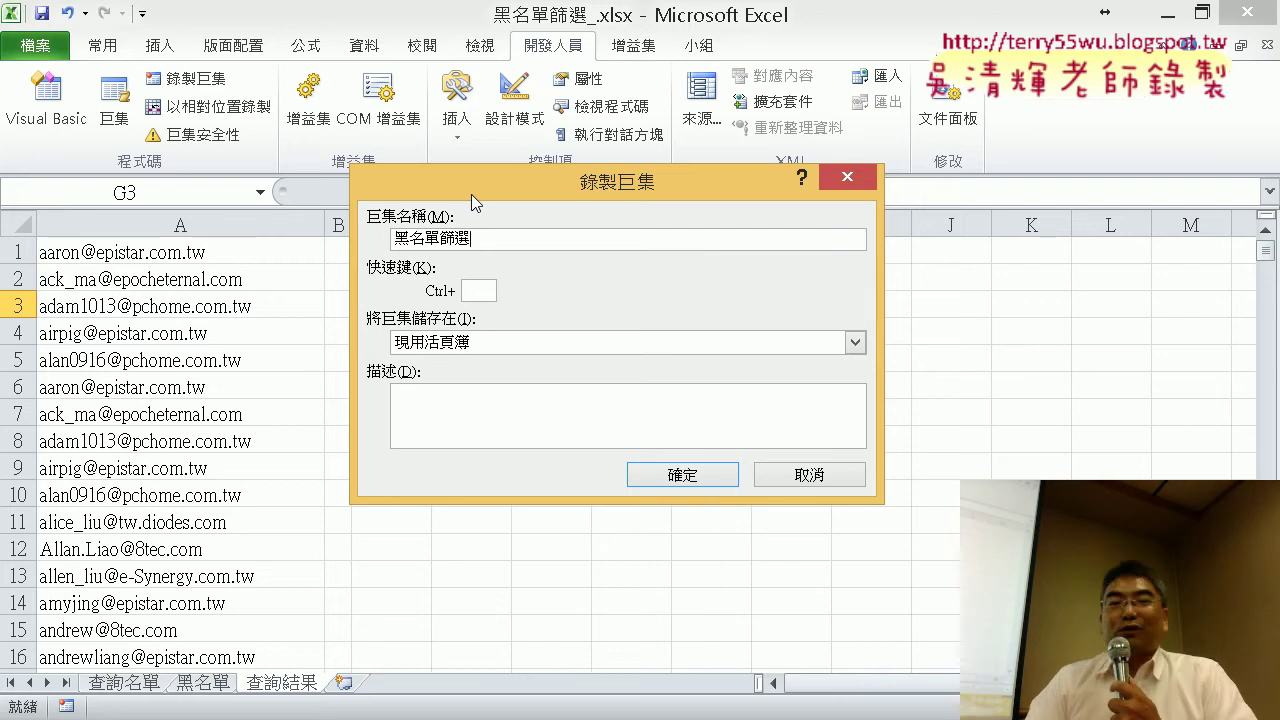
left_click(689, 479)
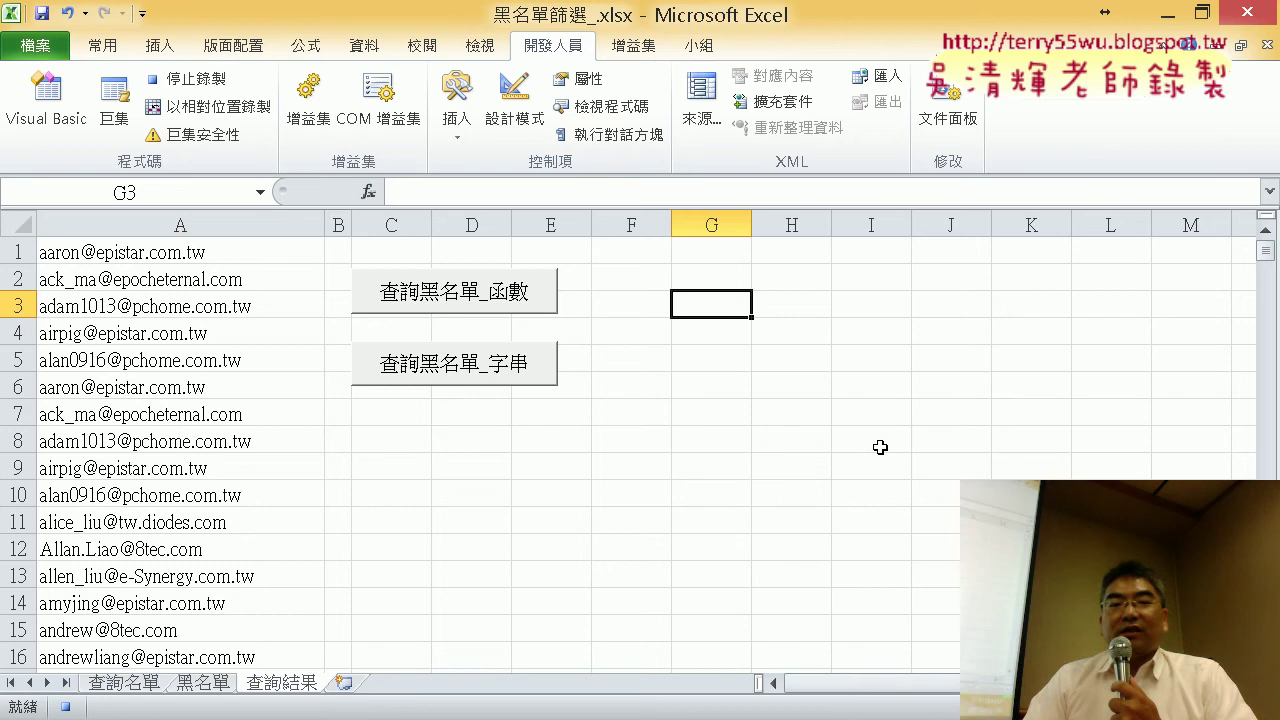
- On 查詢名單, re-commit the COUNTIF blacklist formula in B2 and fill it down column B
left_click(113, 686)
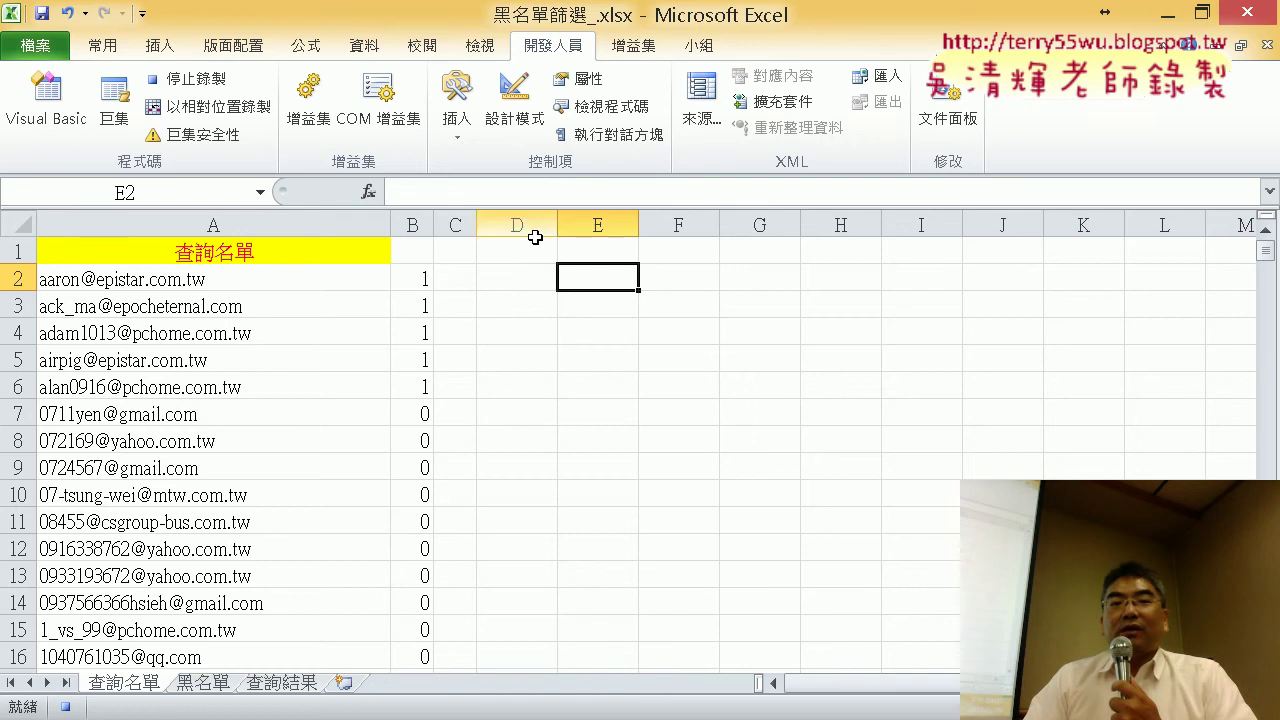
left_click(418, 282)
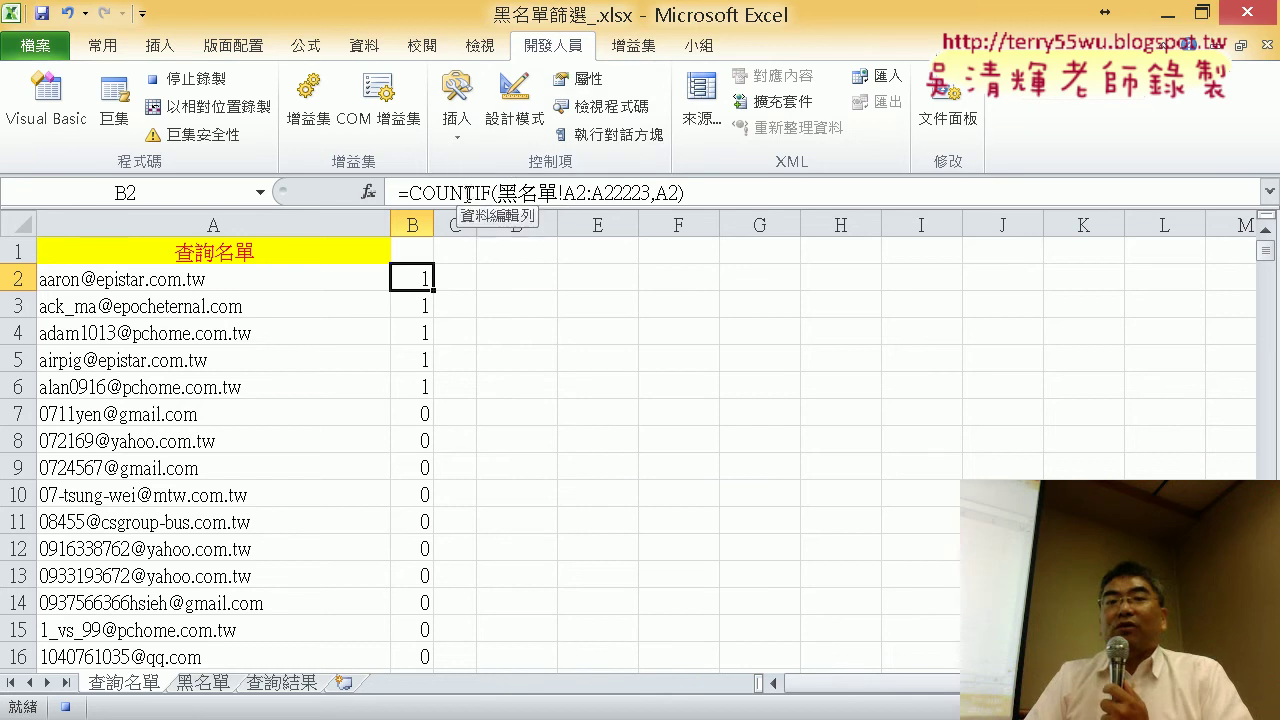
left_click(465, 193)
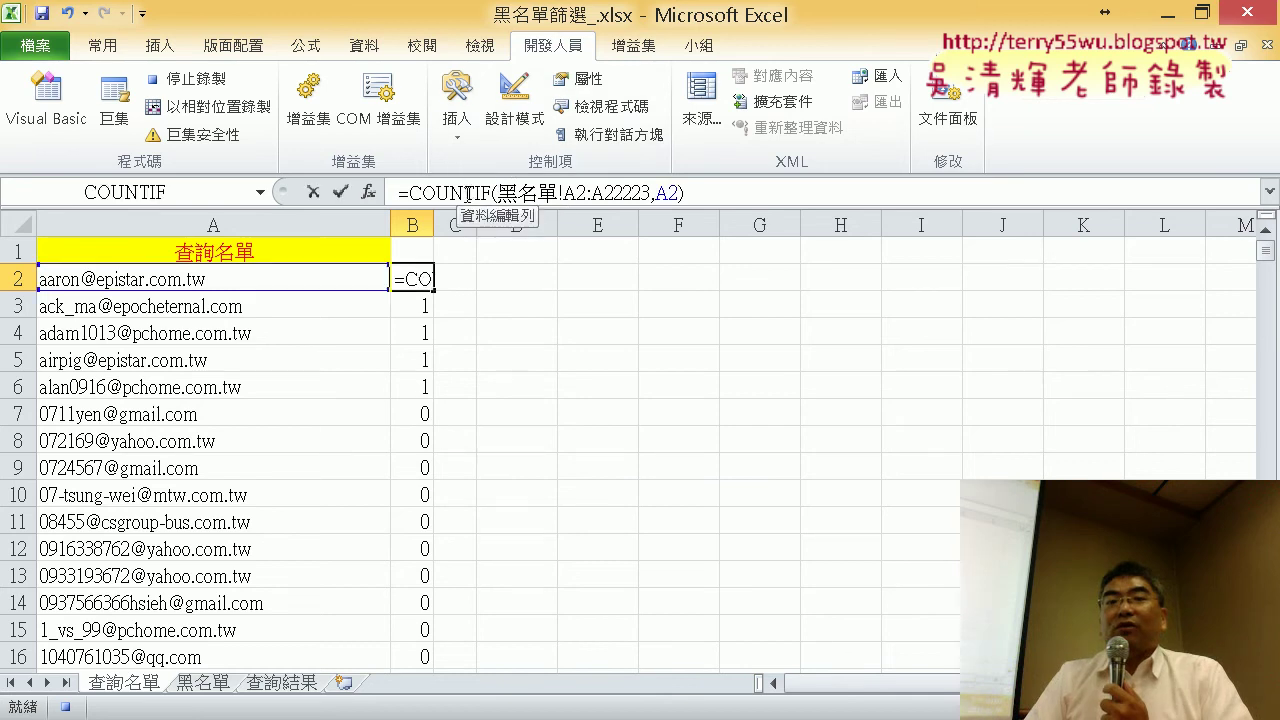
left_click(347, 194)
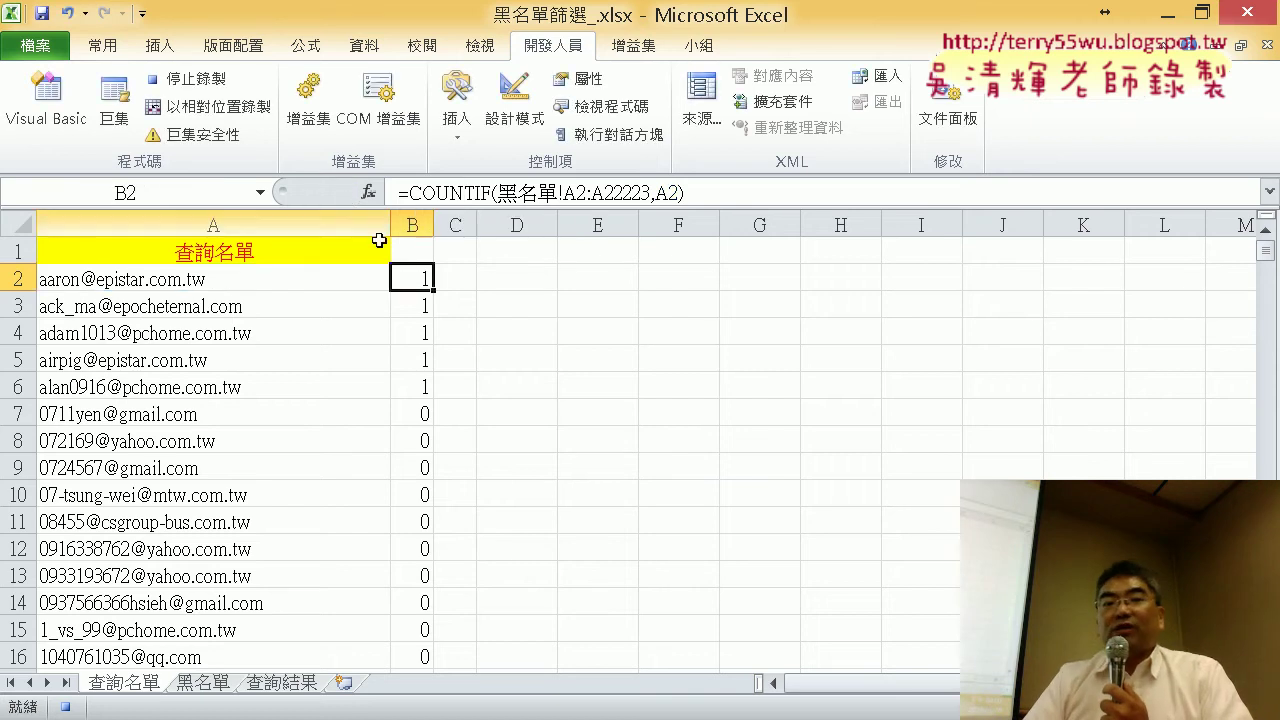
double_click(435, 288)
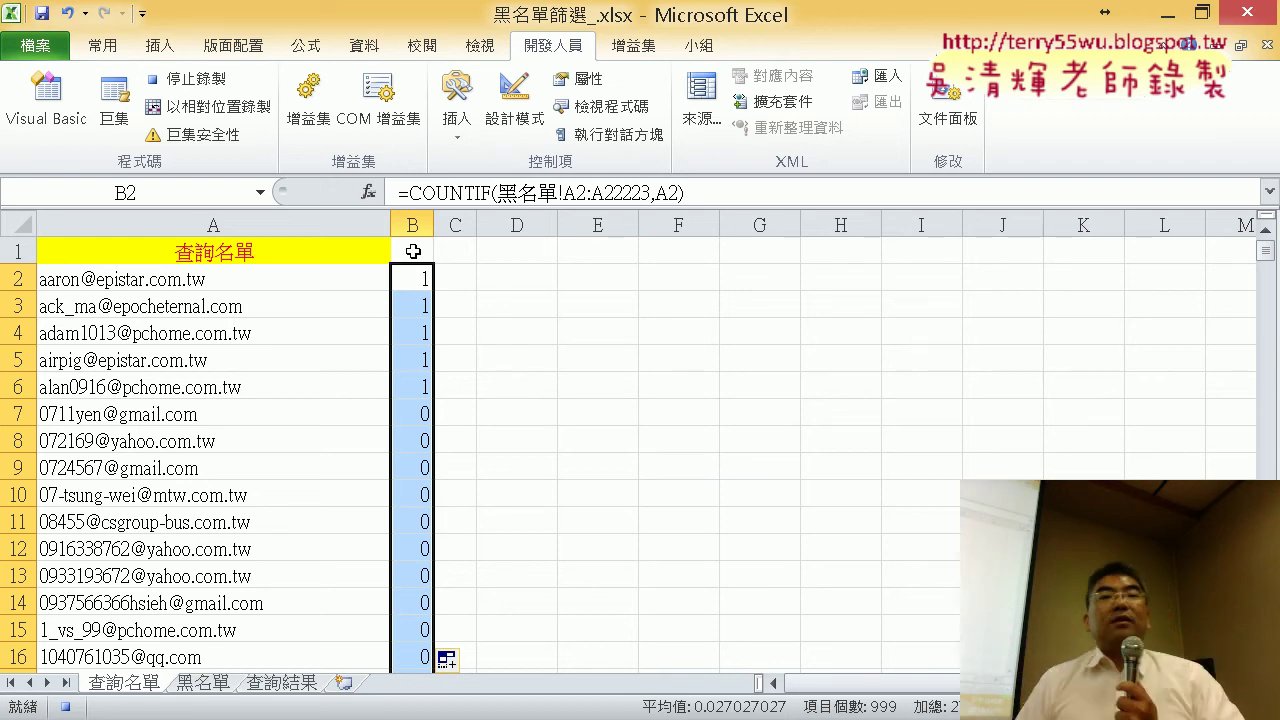
left_click(413, 251)
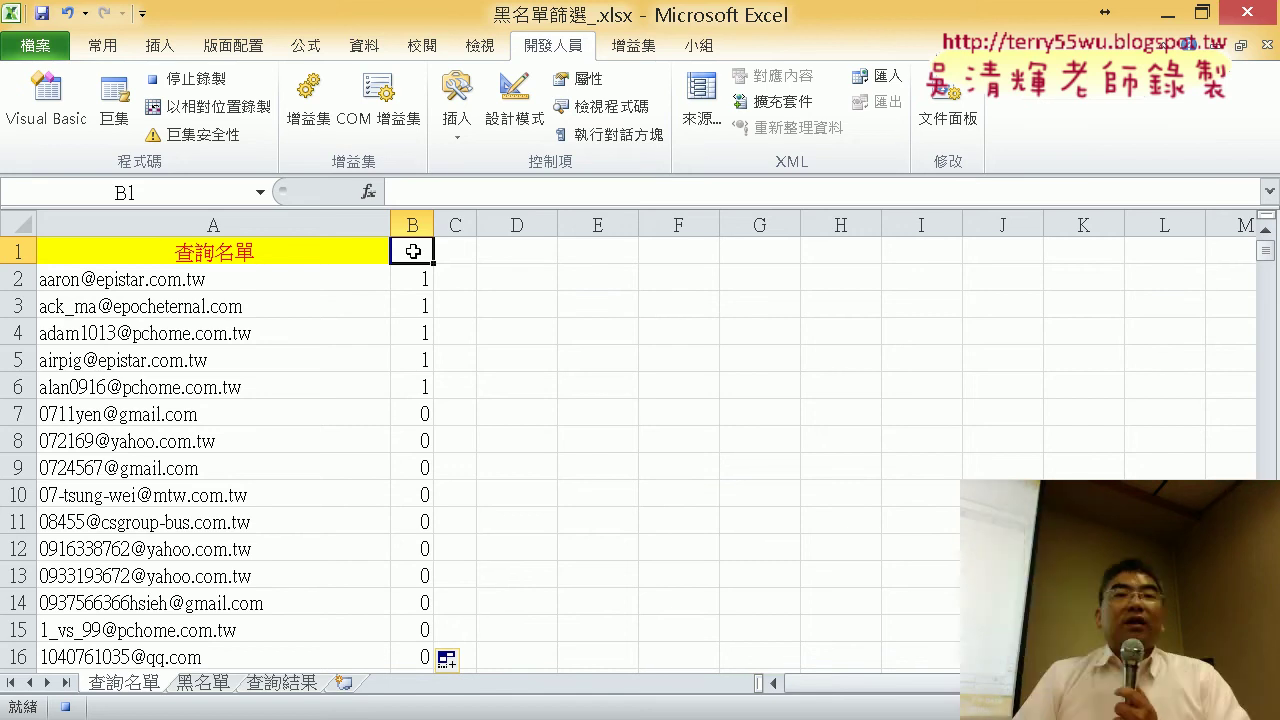
- Turn on filtering and filter column B to show only rows flagged 1 (27 of 999)
left_click(378, 50)
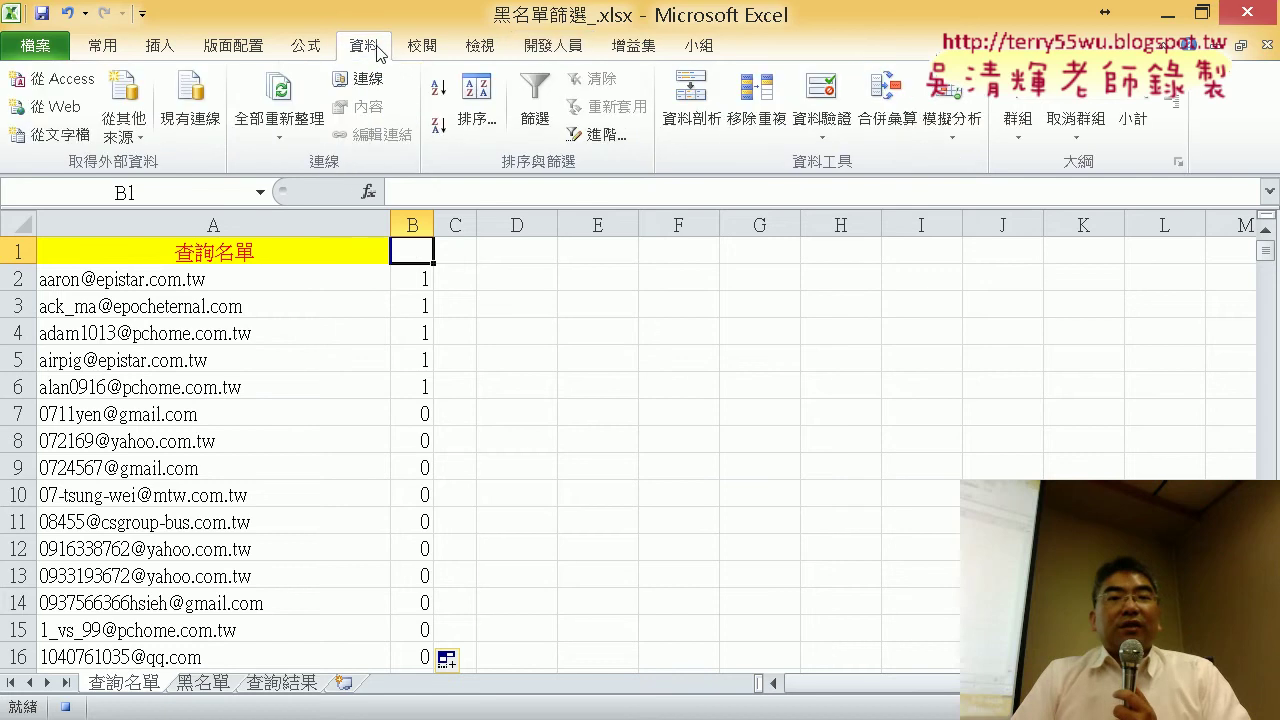
left_click(533, 137)
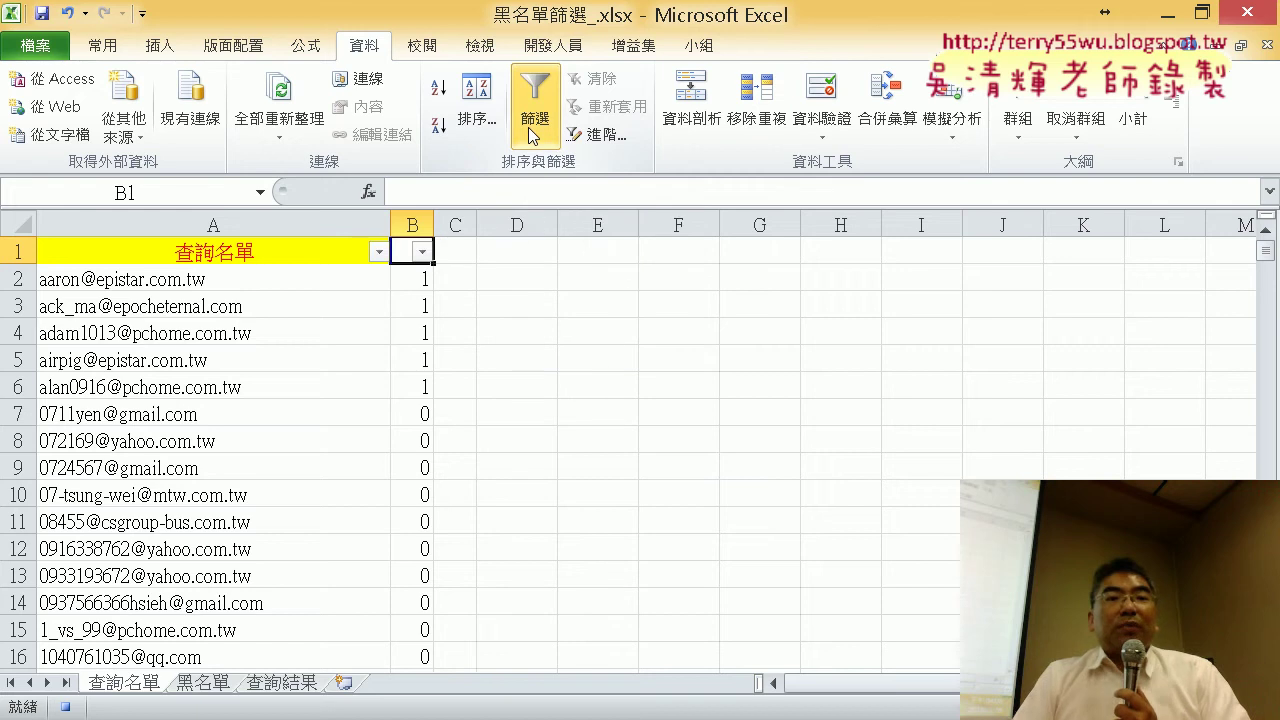
left_click(427, 253)
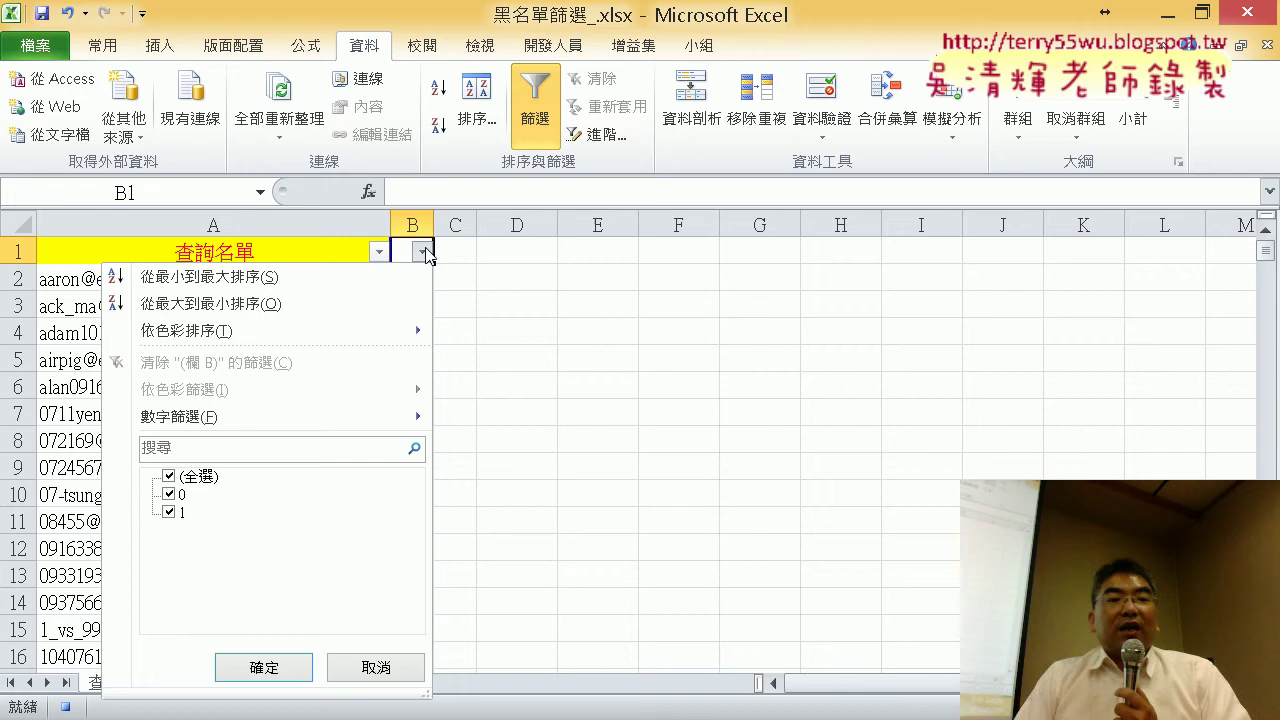
left_click(170, 477)
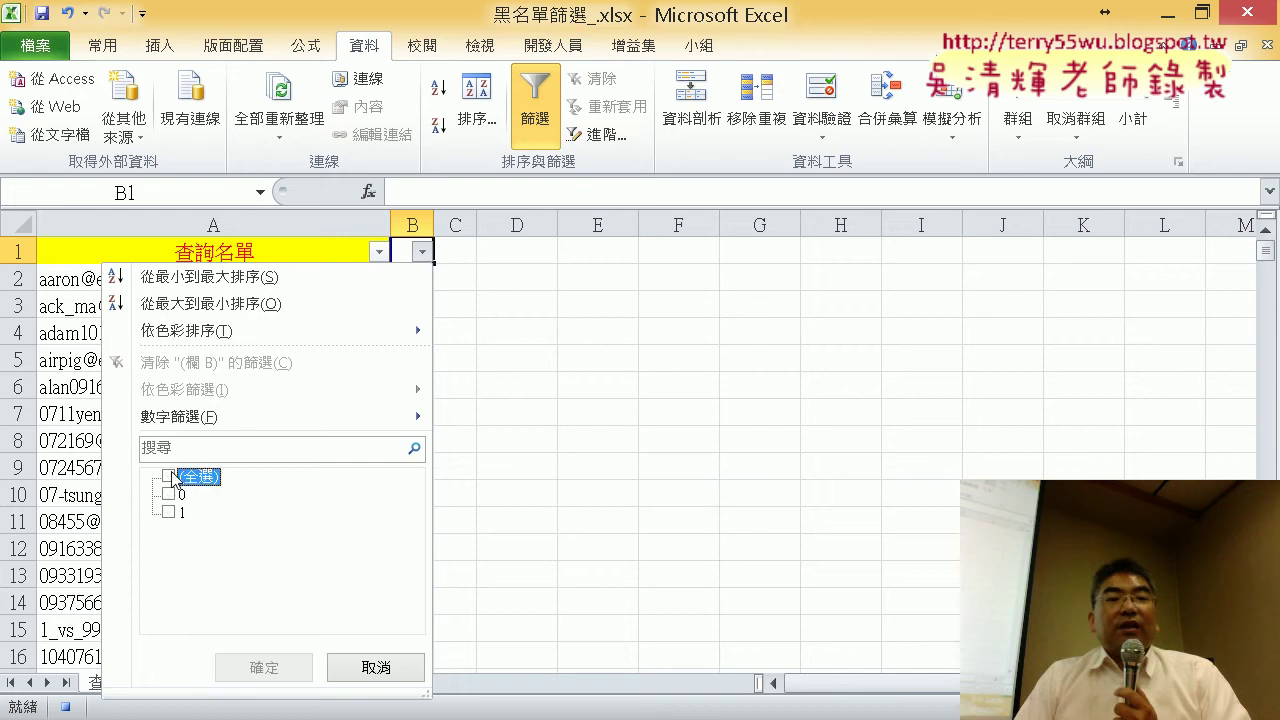
left_click(170, 512)
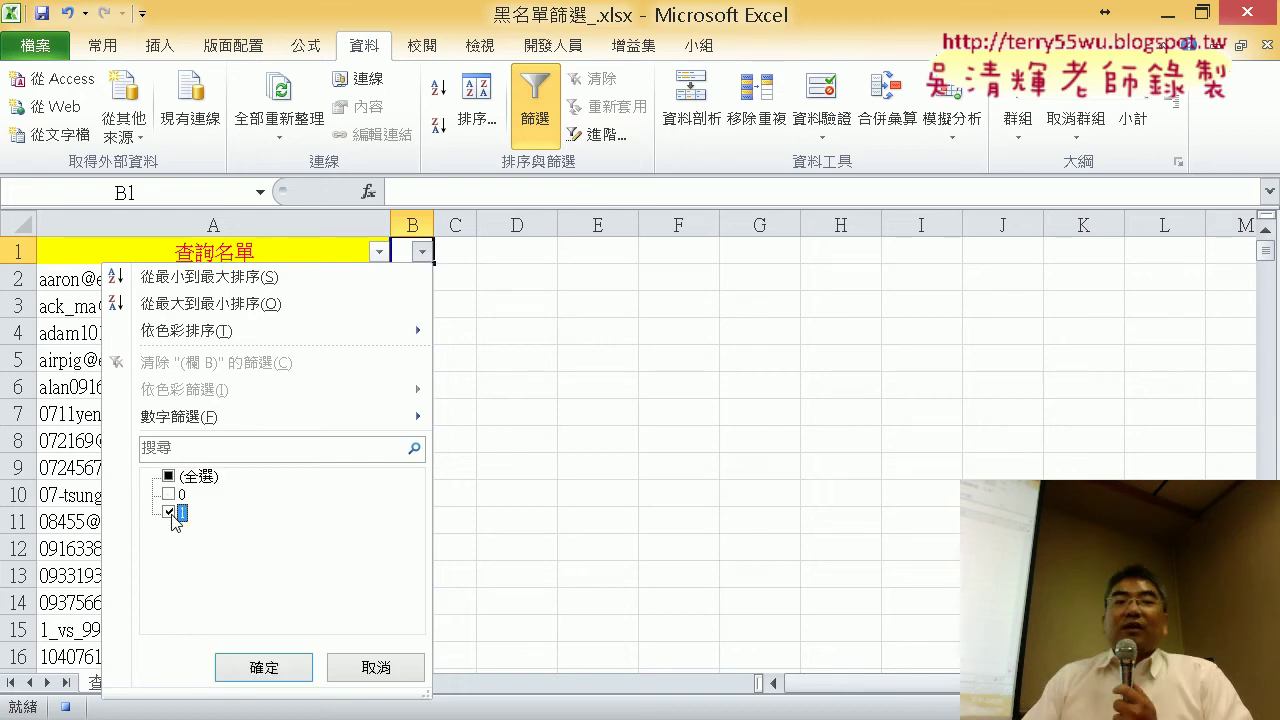
left_click(272, 672)
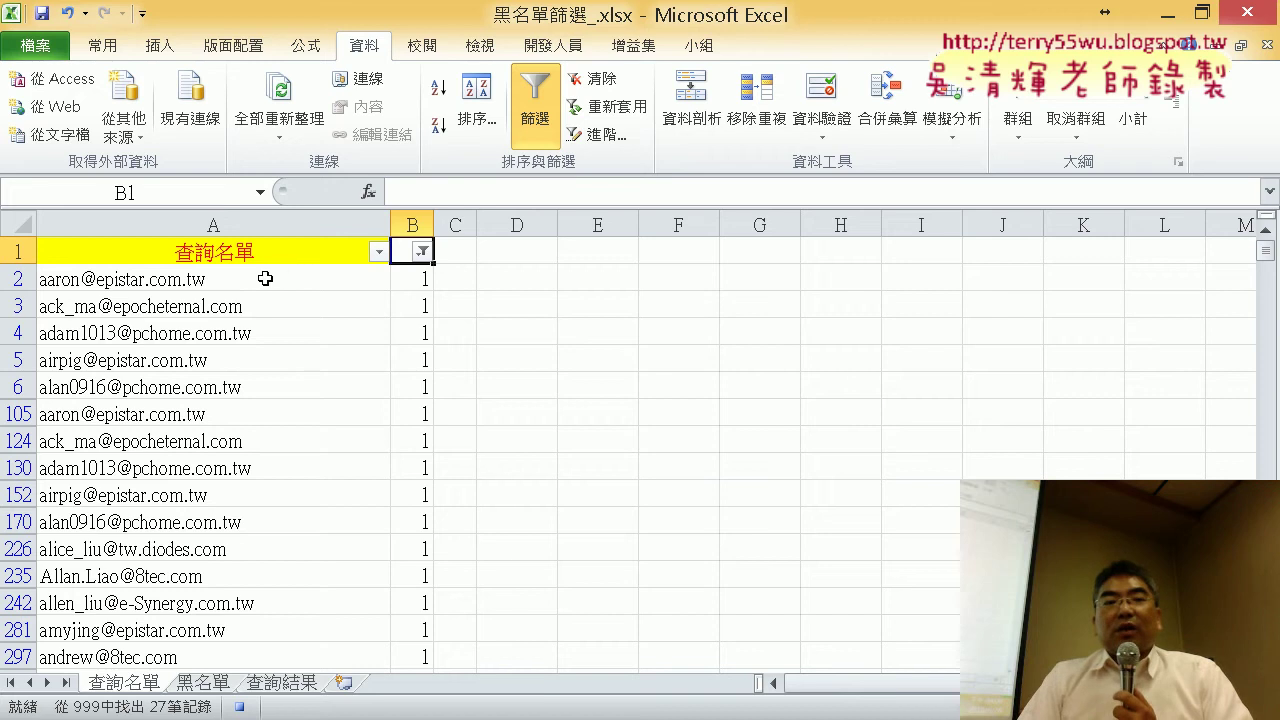
left_click(262, 272)
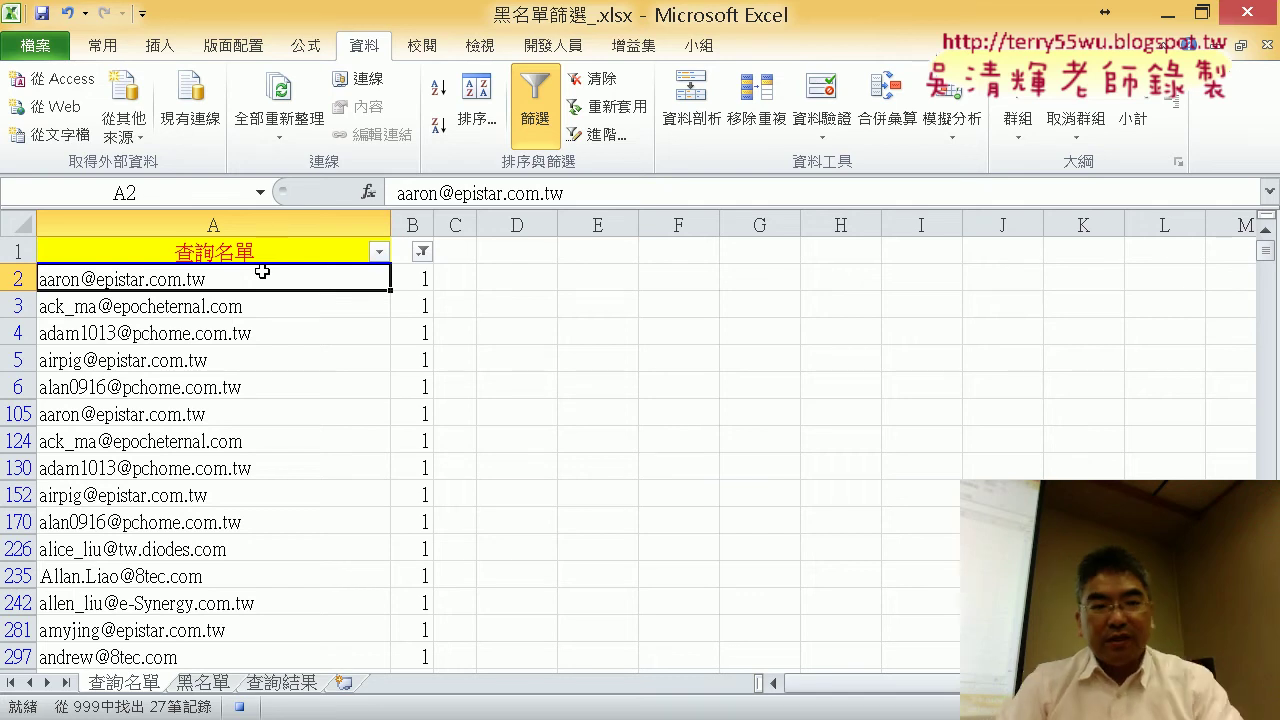
- Copy the filtered email addresses into A1 of 查詢結果, then stop the macro recording
key("ctrl+shift+Down")
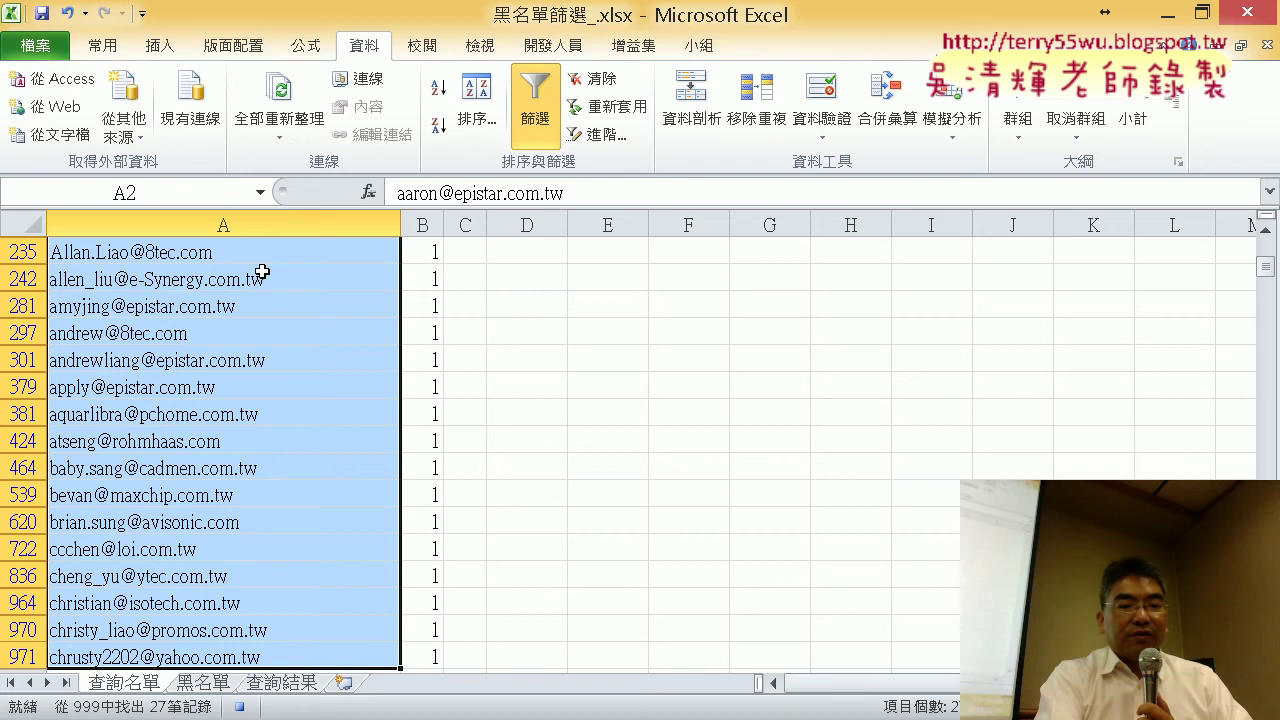
key("ctrl+c")
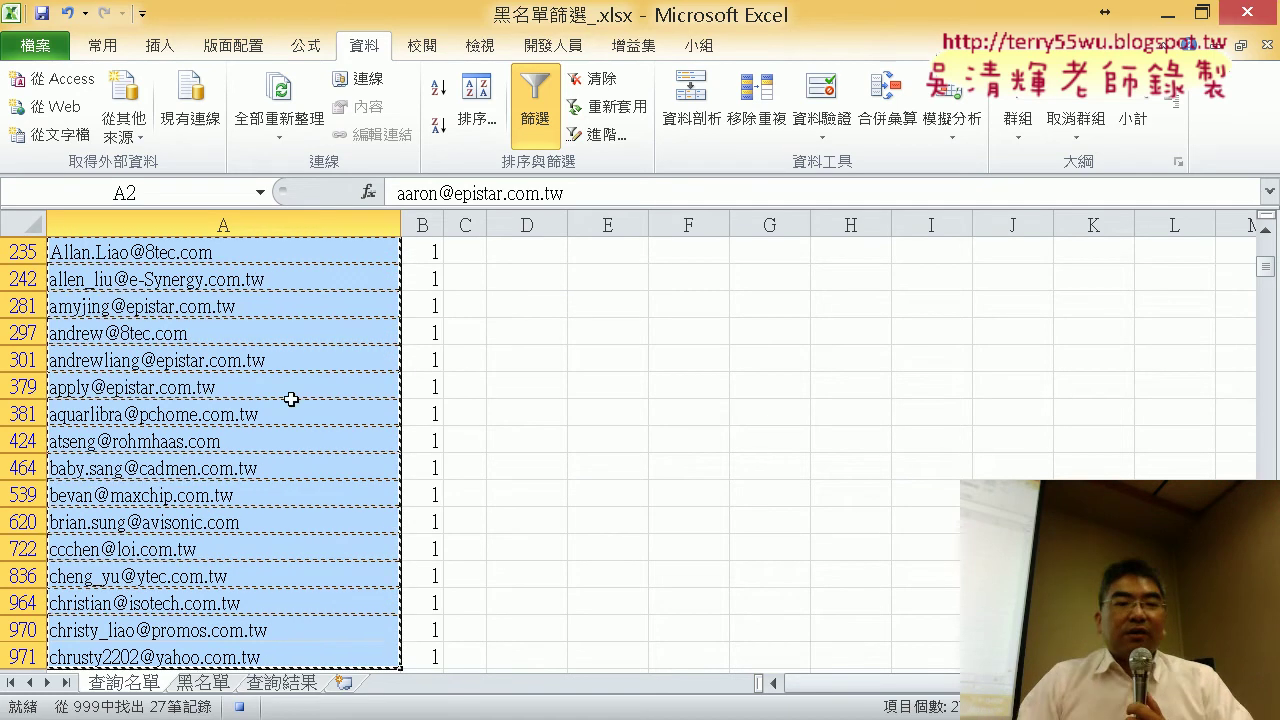
left_click(287, 689)
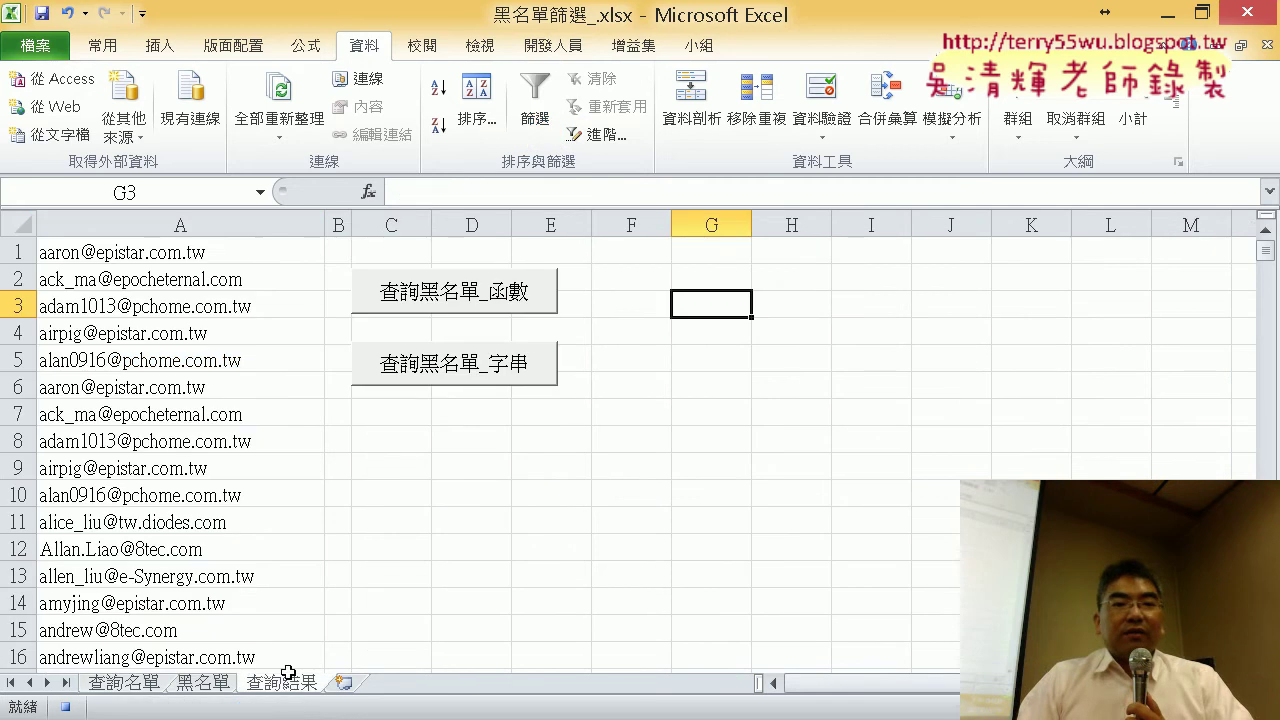
left_click(258, 254)
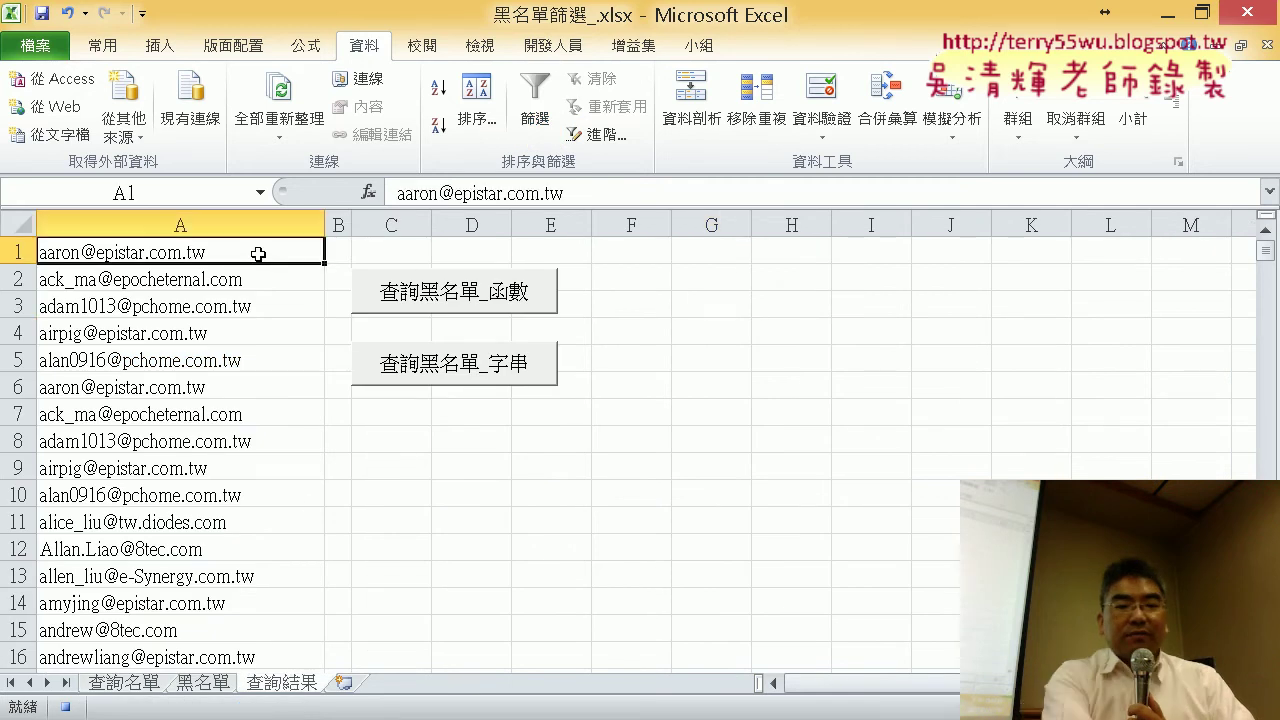
key("ctrl+v")
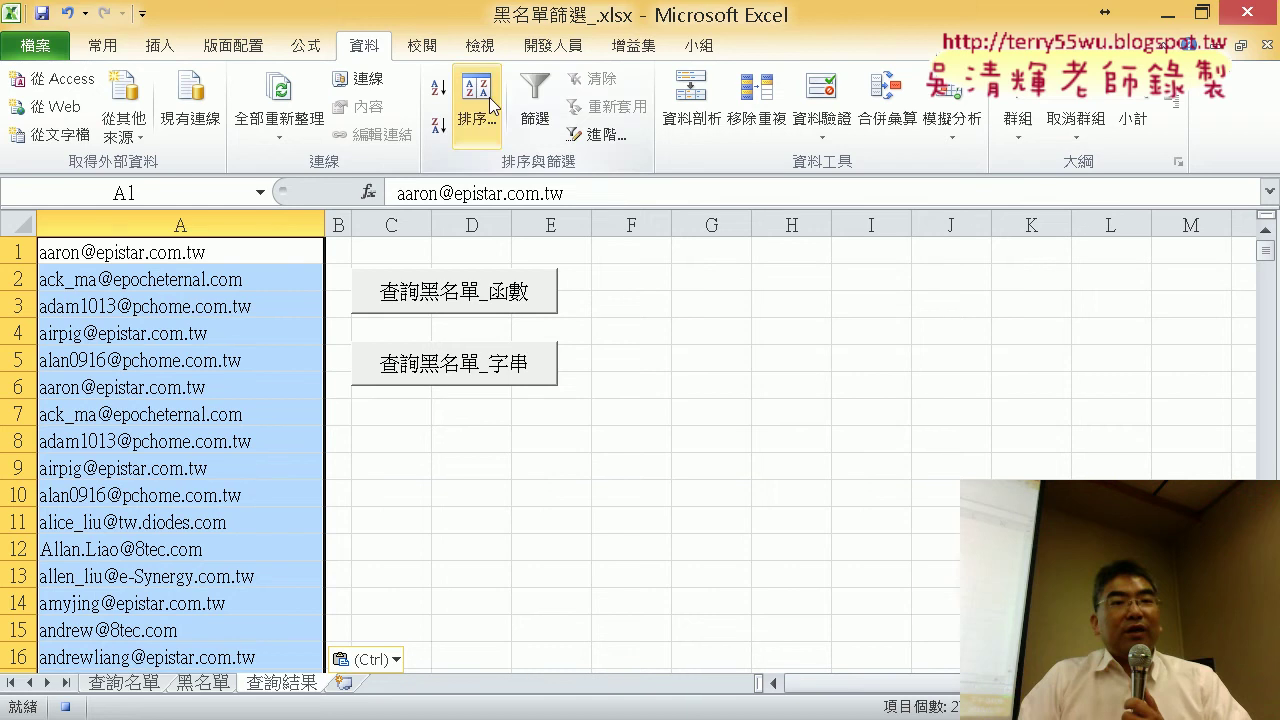
left_click(541, 55)
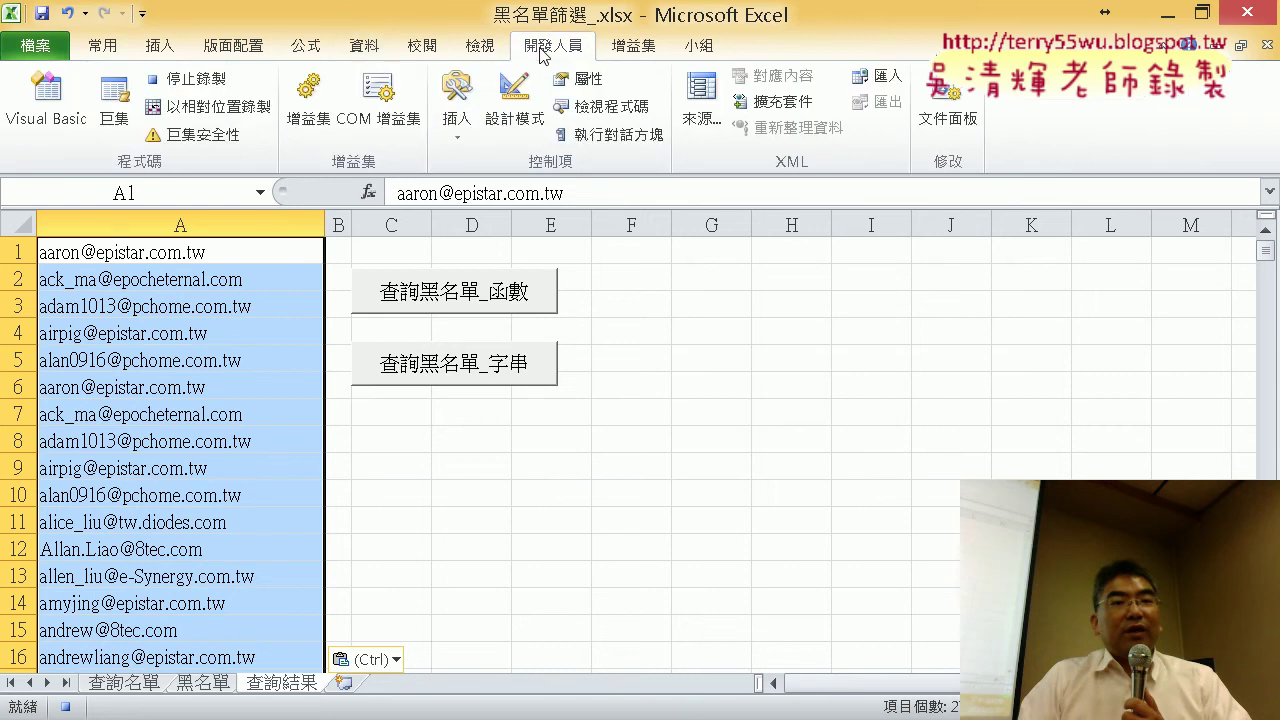
left_click(218, 86)
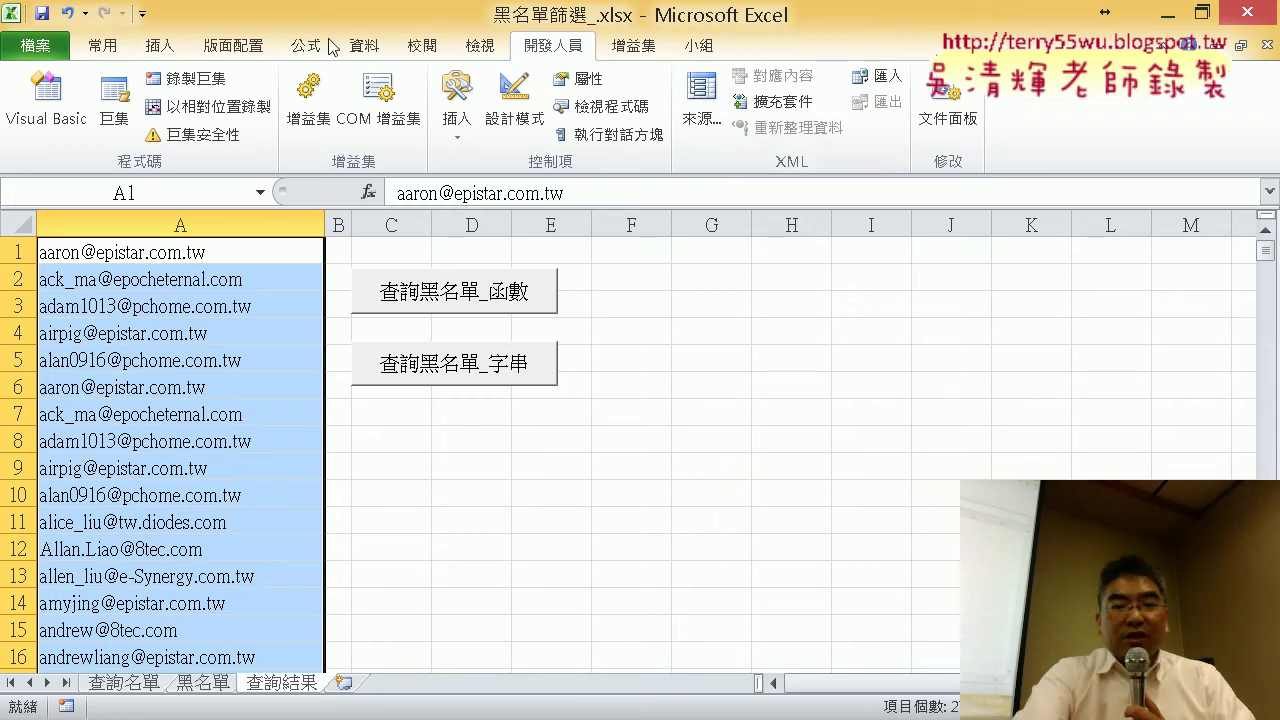
- Record a macro named 清除 that deletes everything in column A, then stop recording
left_click(208, 86)
type("ㄑ")
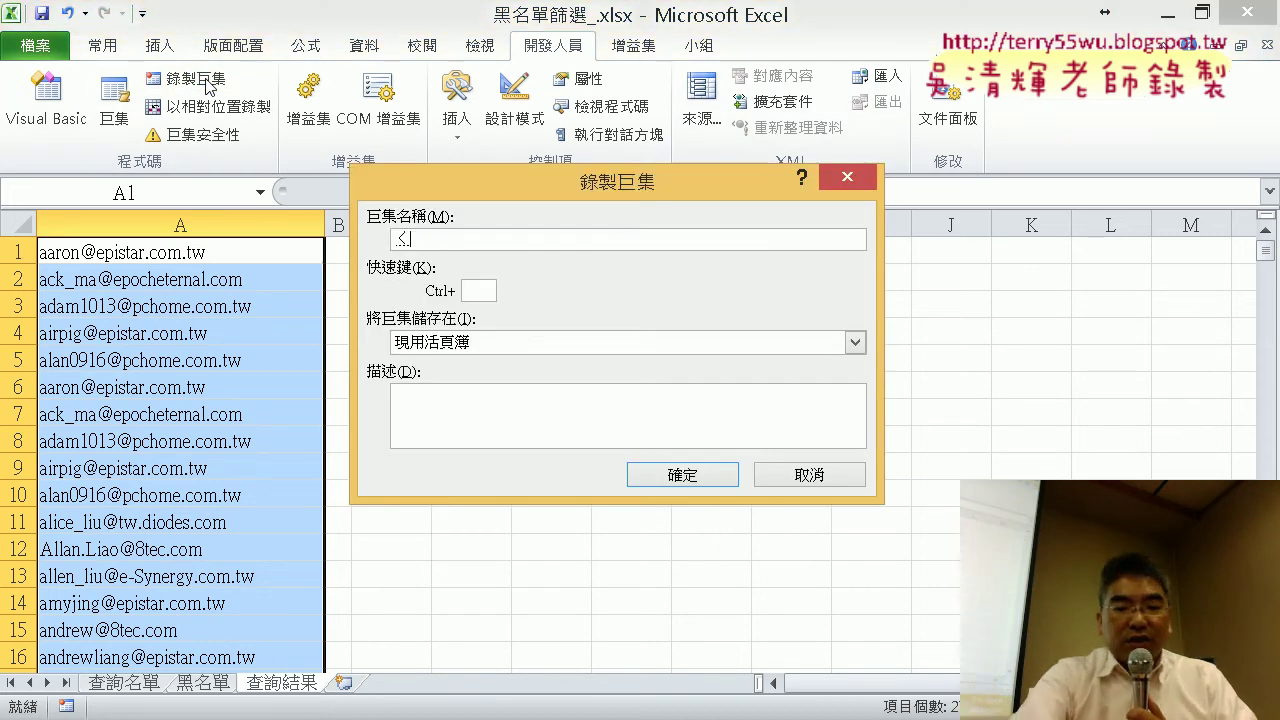
type("ㄧ")
type("清")
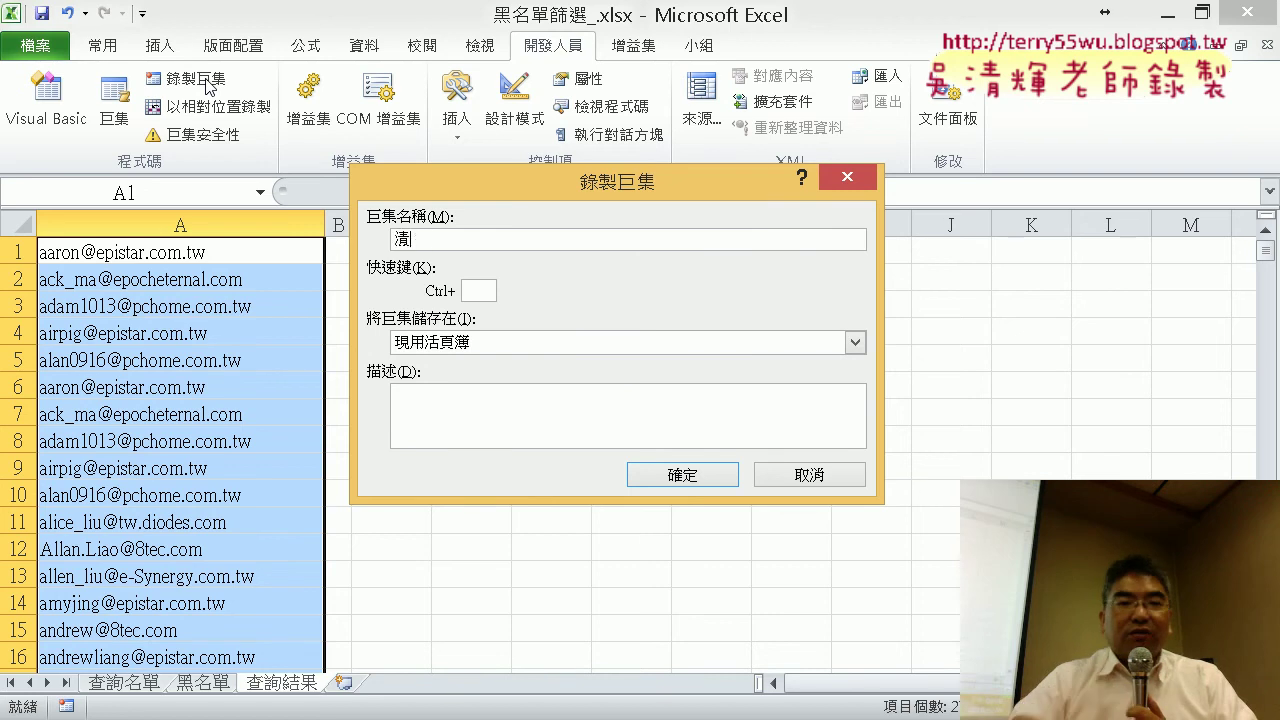
type("ㄔㄨ除")
key("Return")
left_click(683, 476)
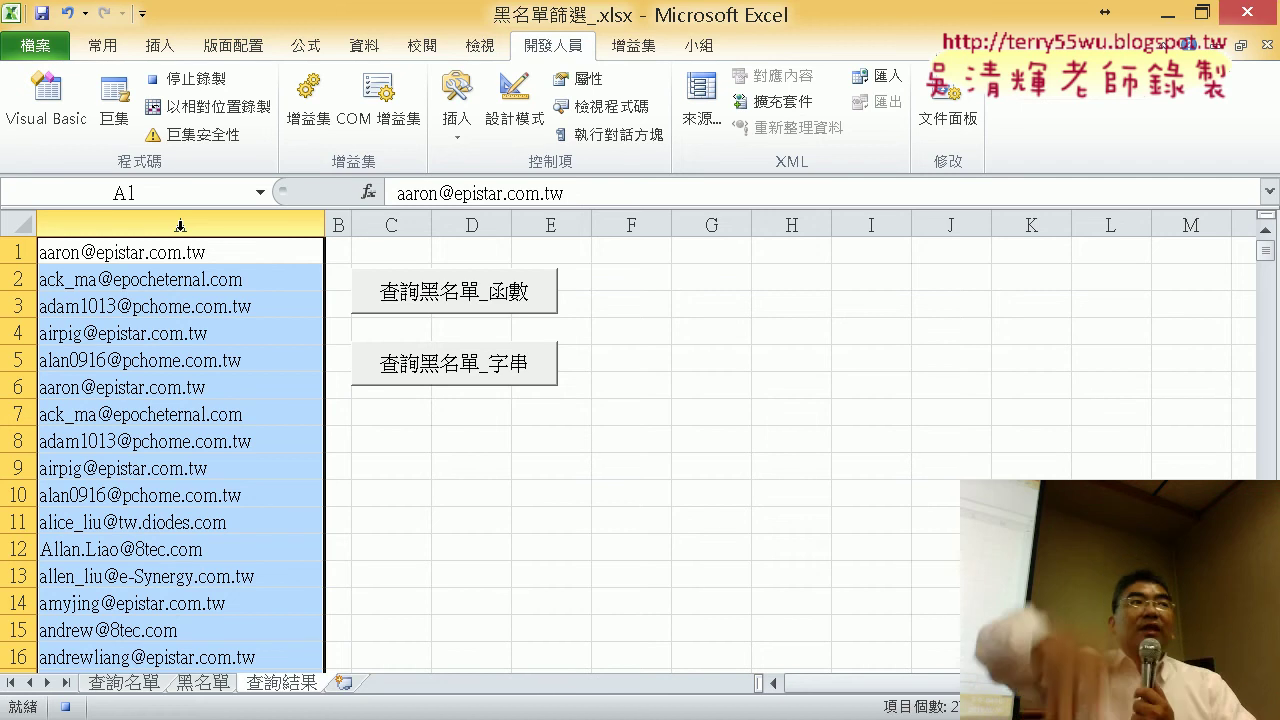
left_click(180, 225)
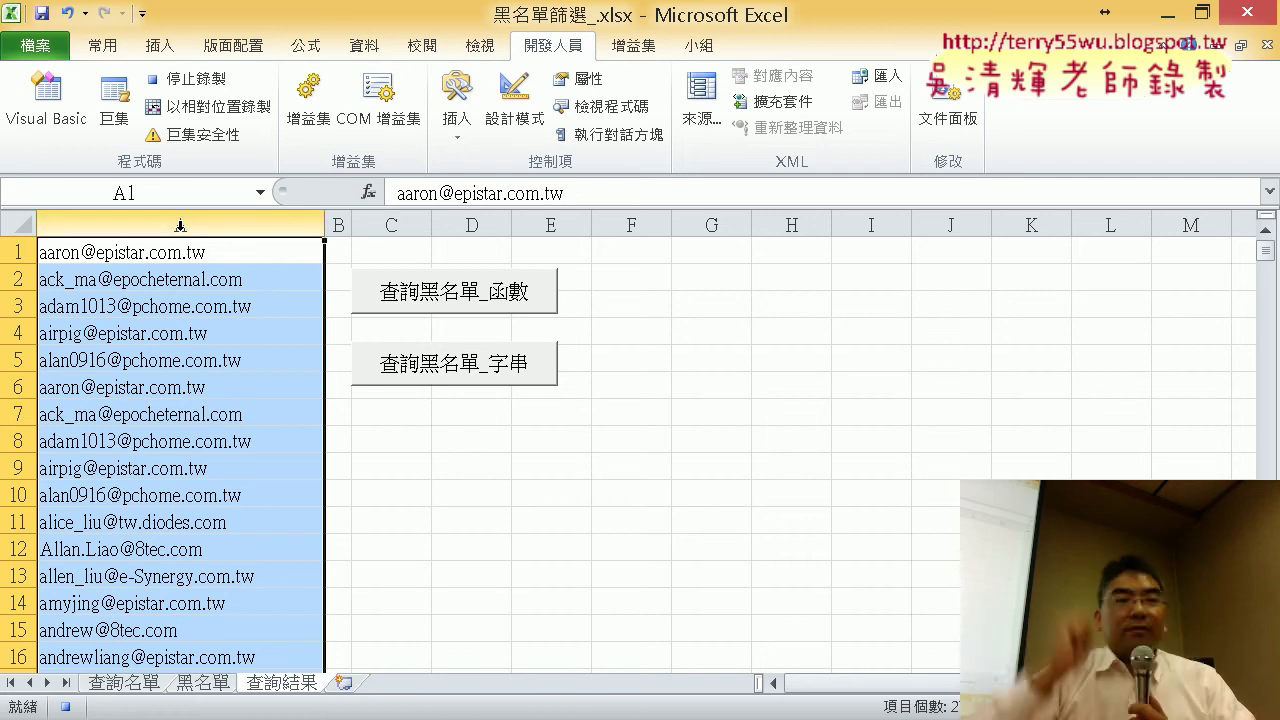
key("Delete")
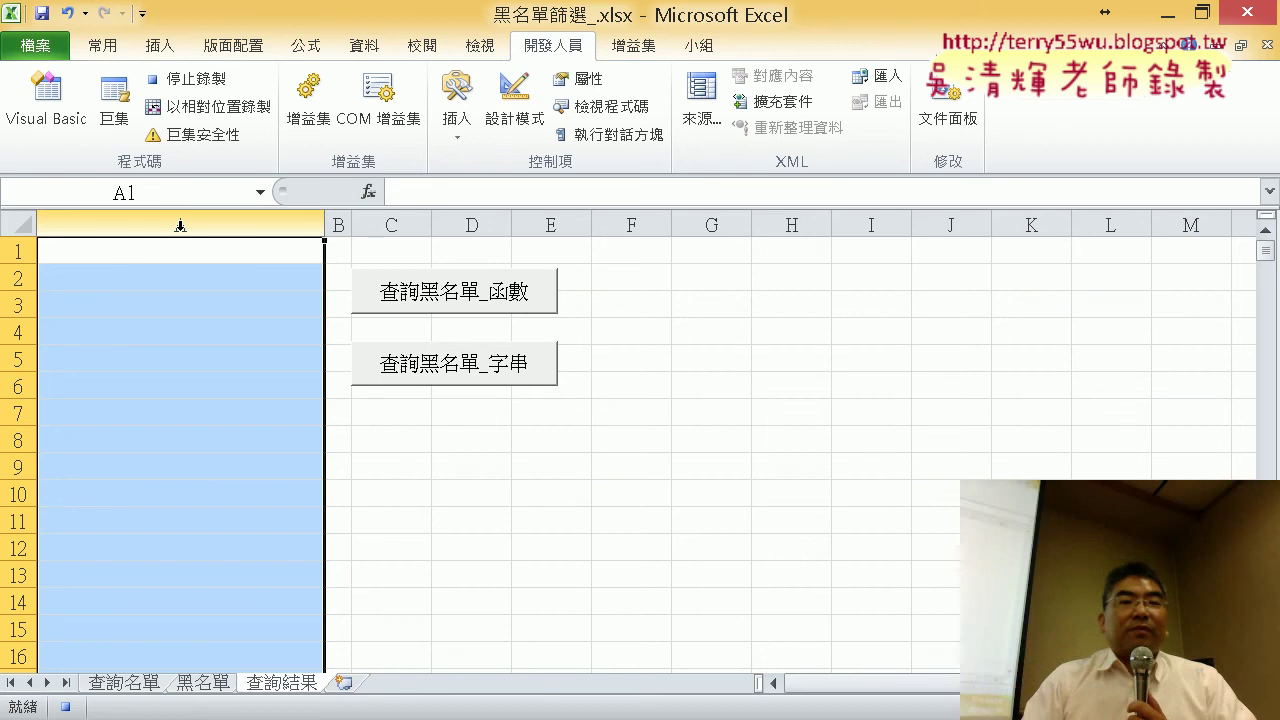
left_click(207, 80)
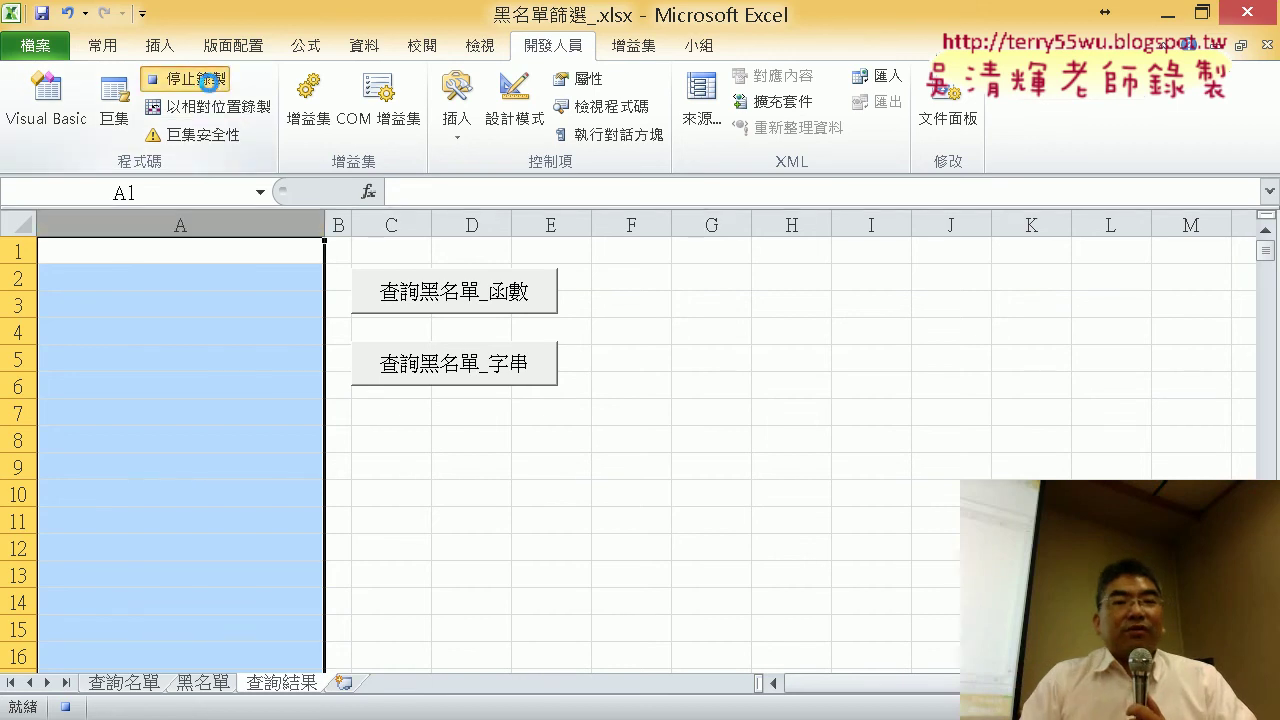
- Assign 黑名單篩選 to the 查詢黑名單_函數 button and relabel it 黑名單篩選
left_click(467, 292, "ctrl")
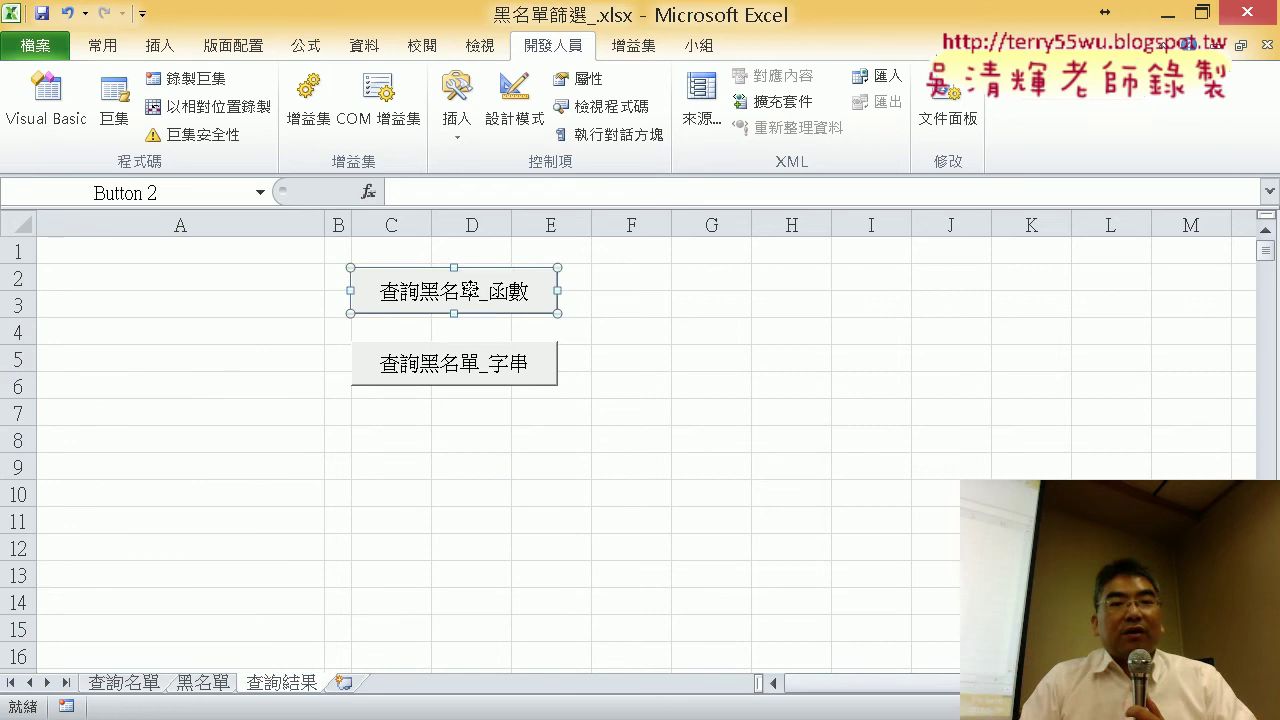
right_click(467, 292)
left_click(850, 360)
right_click(484, 298)
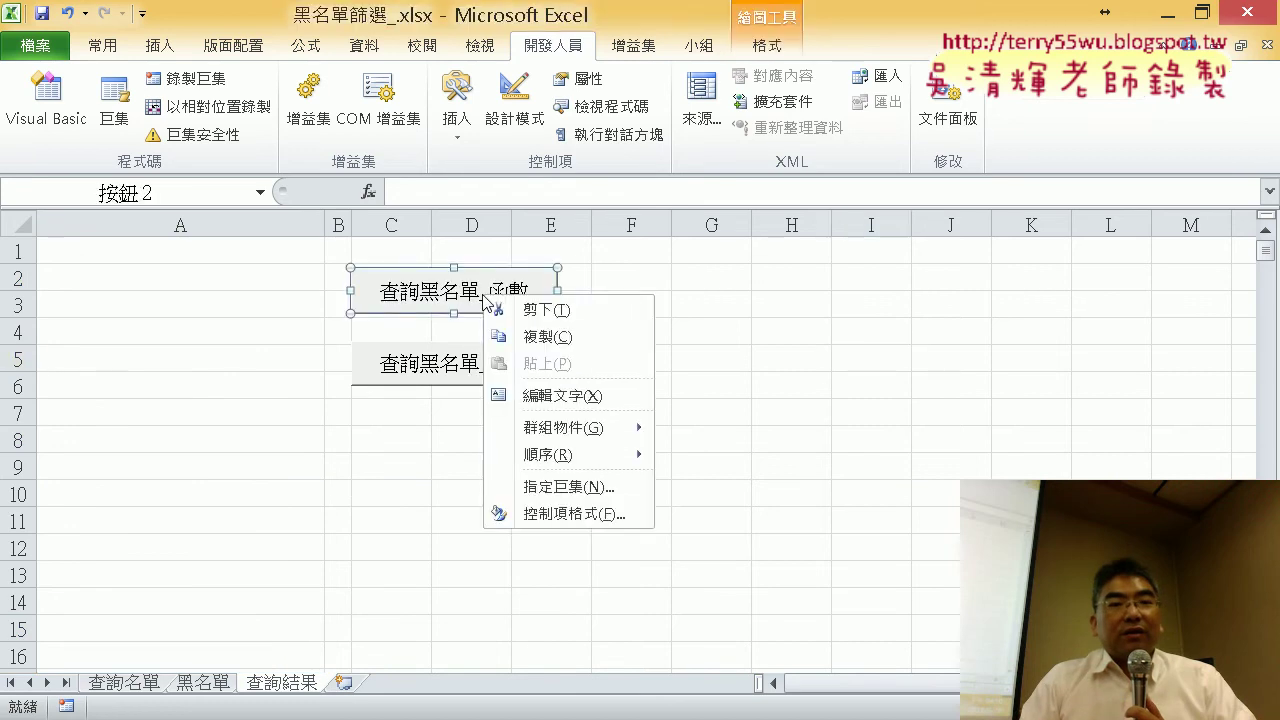
left_click(560, 488)
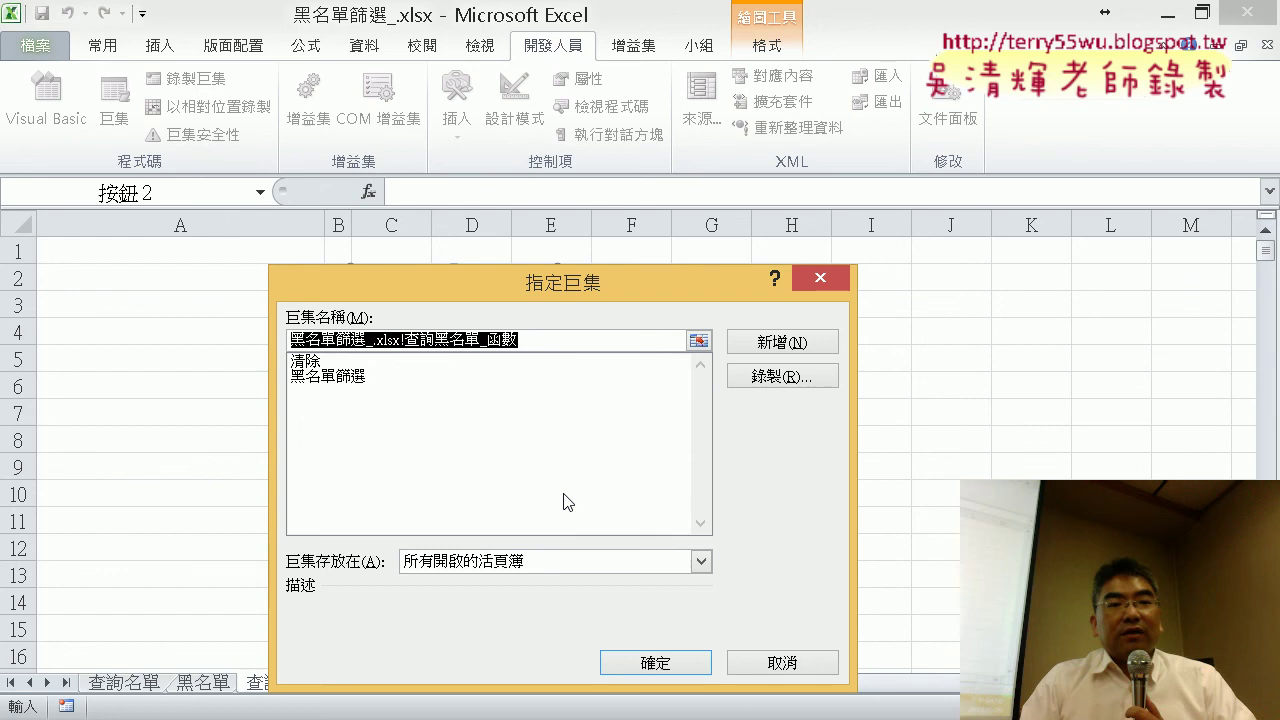
left_click(350, 377)
double_click(398, 341)
right_click(340, 340)
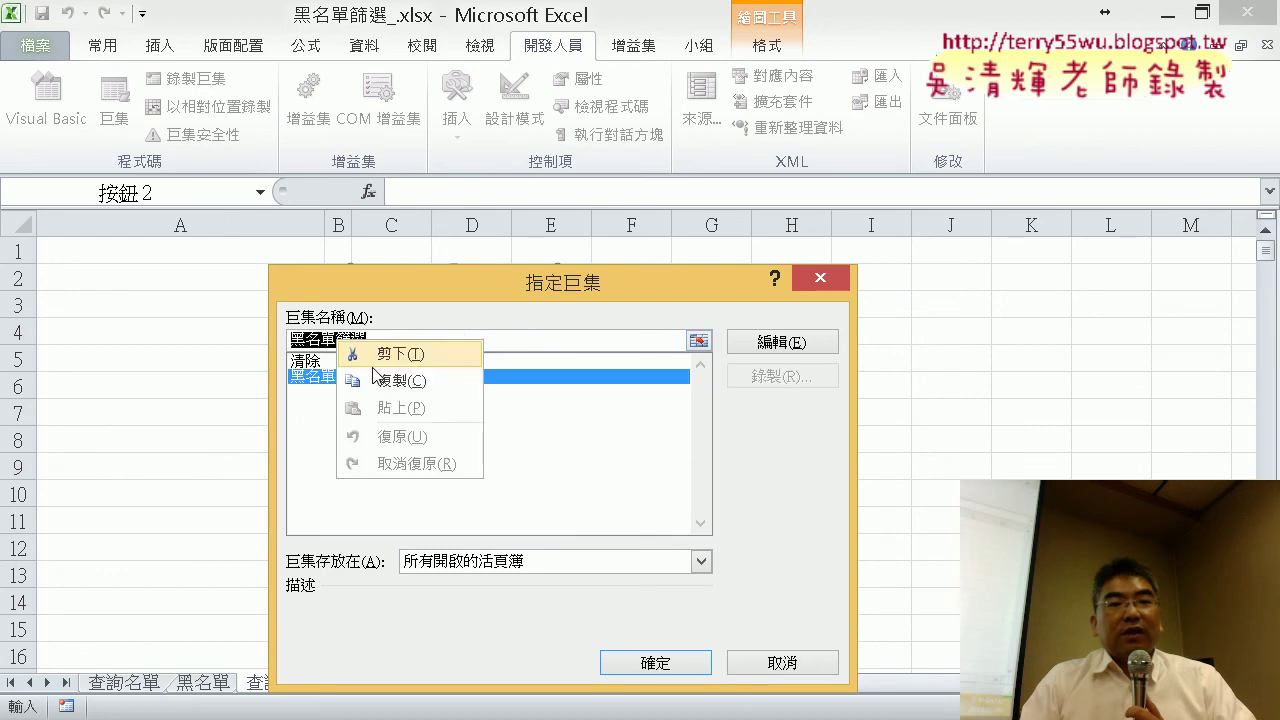
left_click(400, 381)
left_click(657, 663)
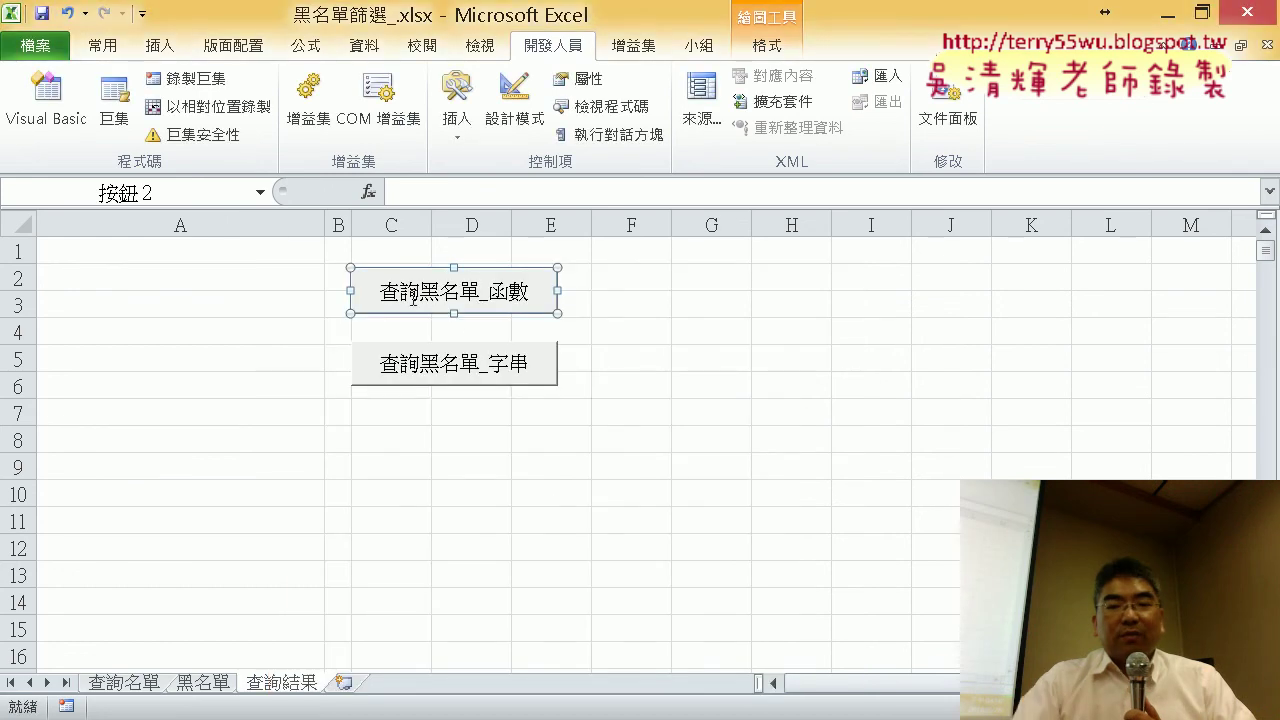
key("Delete")
key("Delete")
key("Delete")
key("Delete")
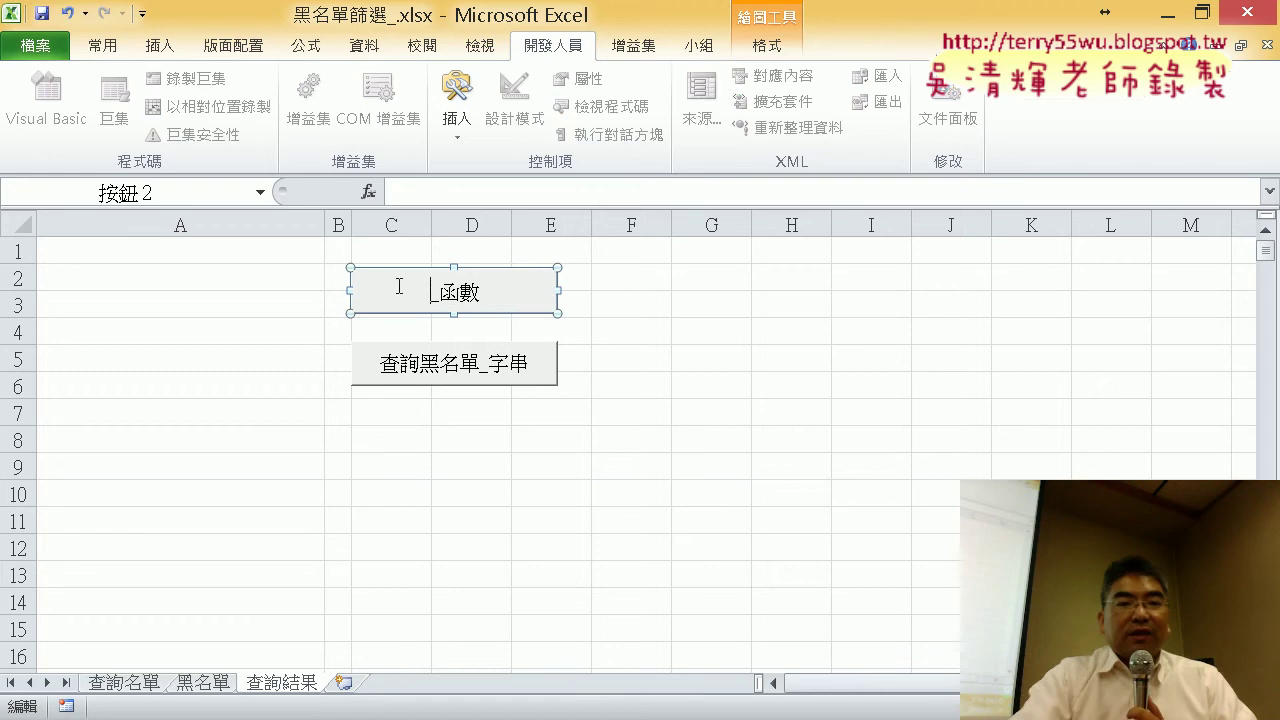
key("Delete")
key("Delete")
key("Delete")
type("黑名單篩選")
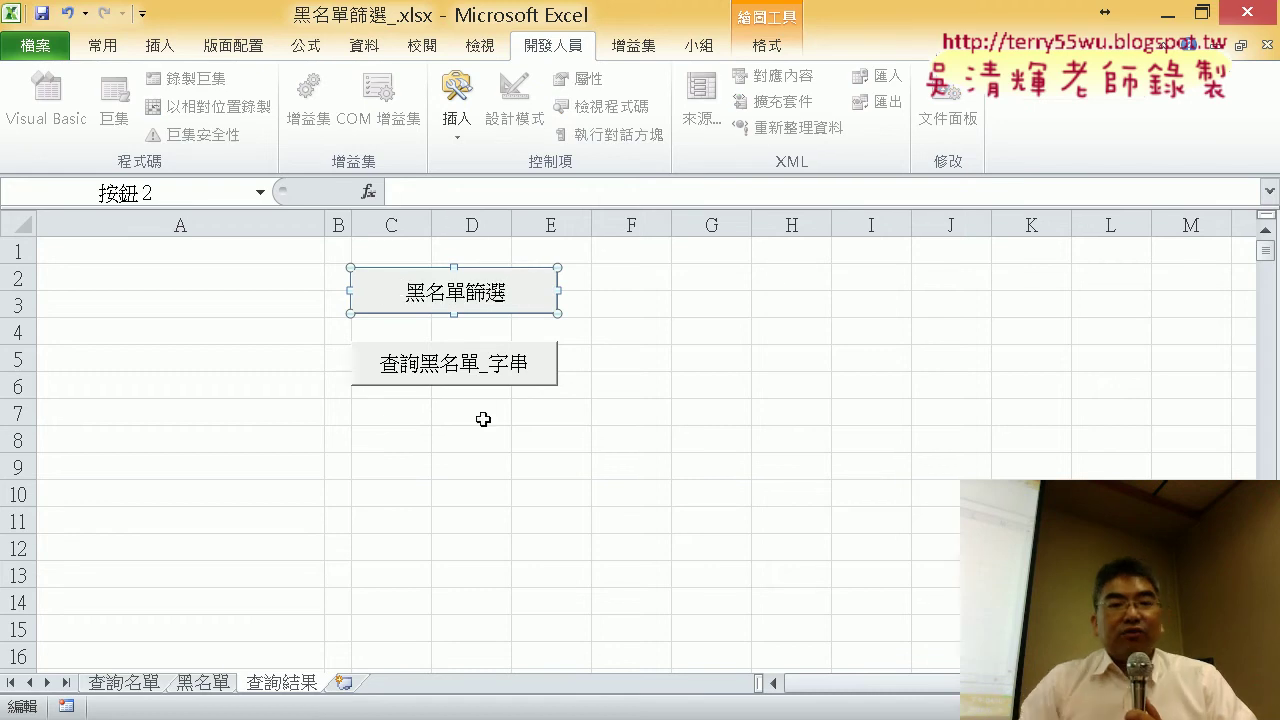
left_click(492, 377)
- Assign the 清除 macro to the 查詢黑名單_字串 button
right_click(492, 377)
left_click(557, 567)
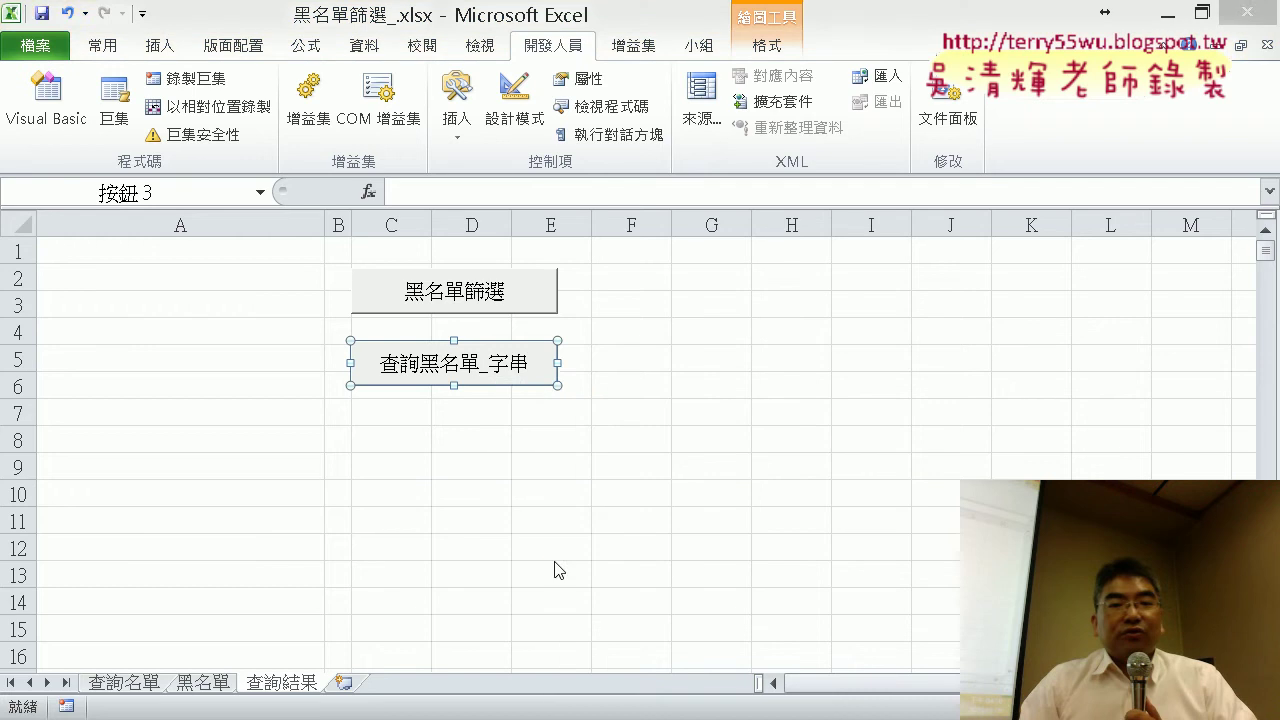
left_click(340, 395)
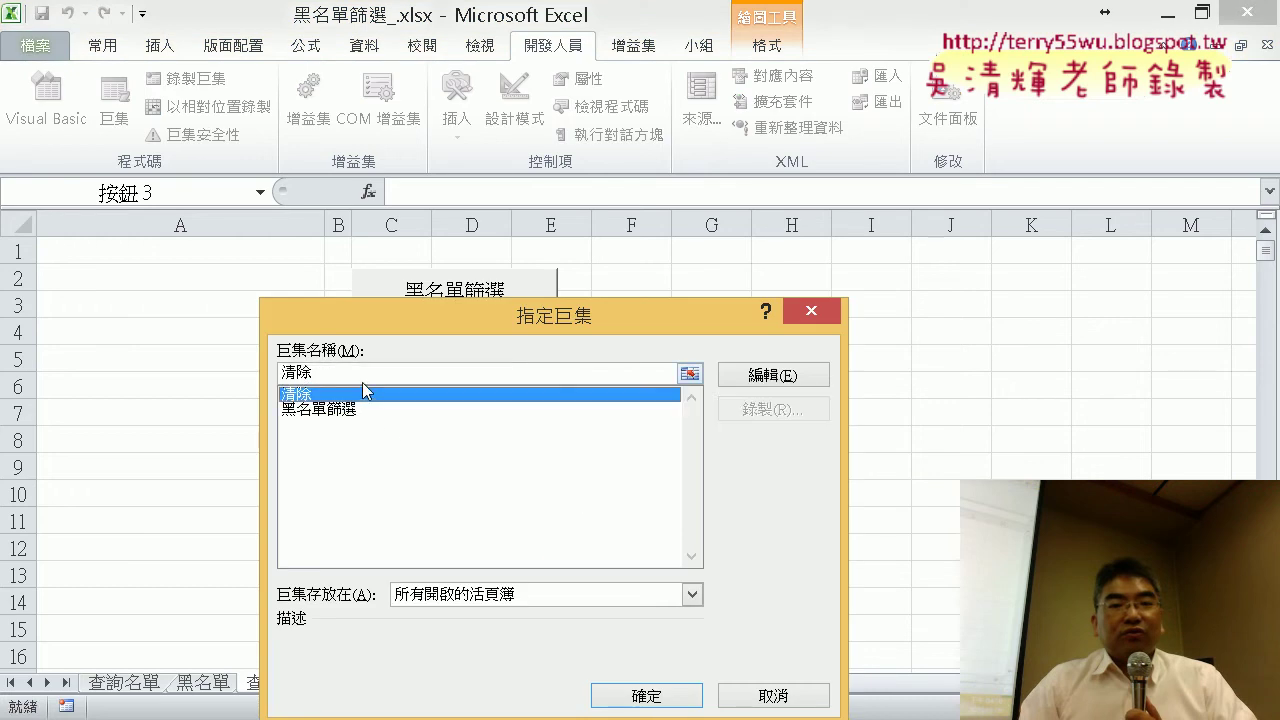
right_click(300, 372)
key("Escape")
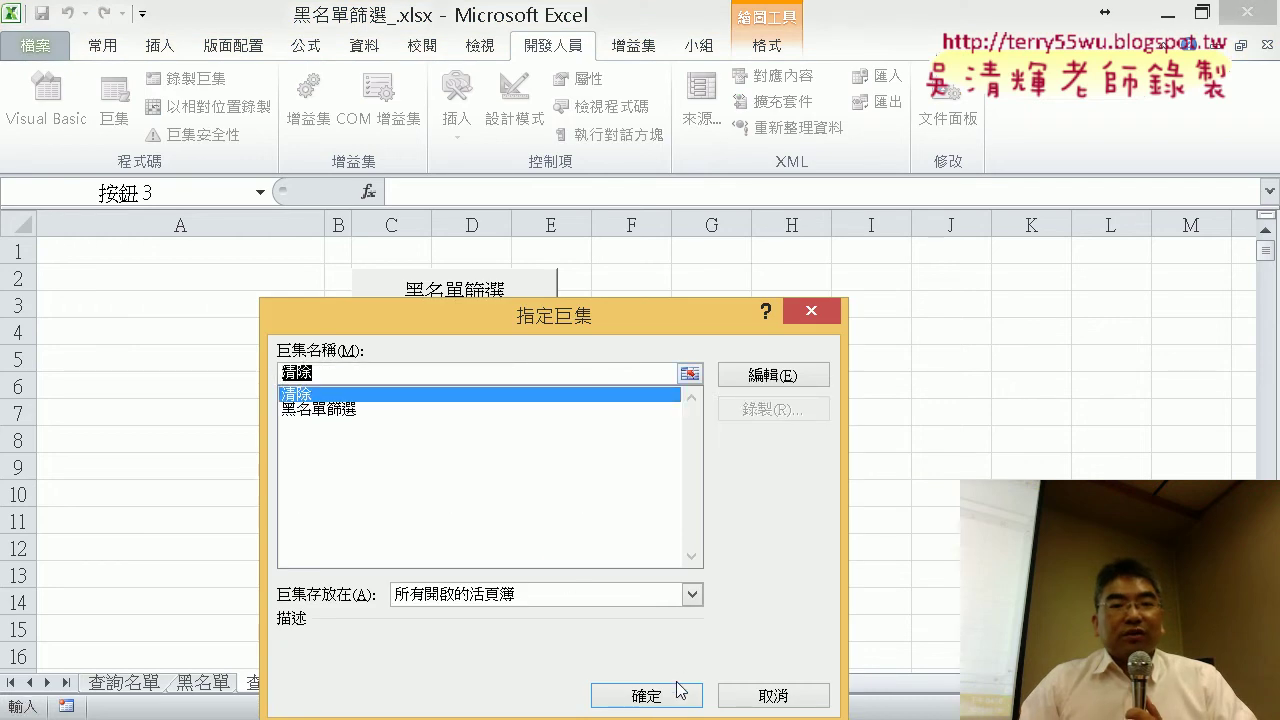
left_click(646, 695)
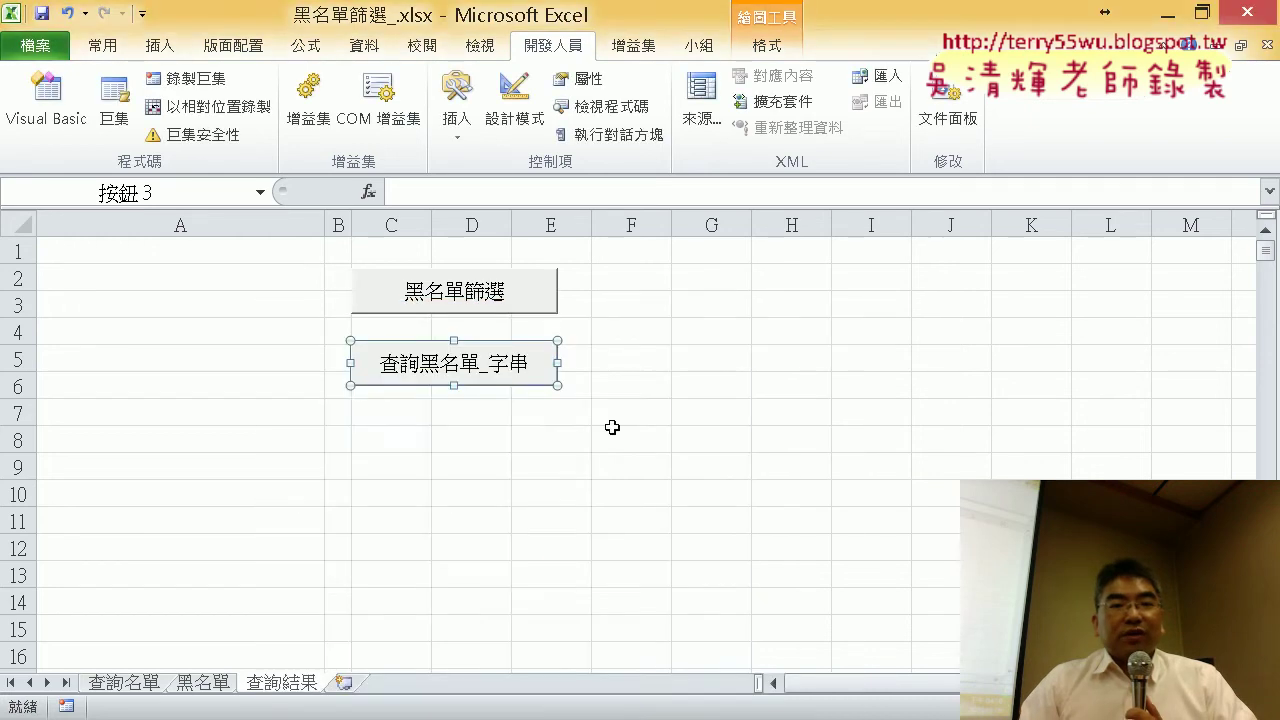
- Reconfirm the 清除 assignment and change the second button's caption to 清除
right_click(474, 350)
left_click(519, 542)
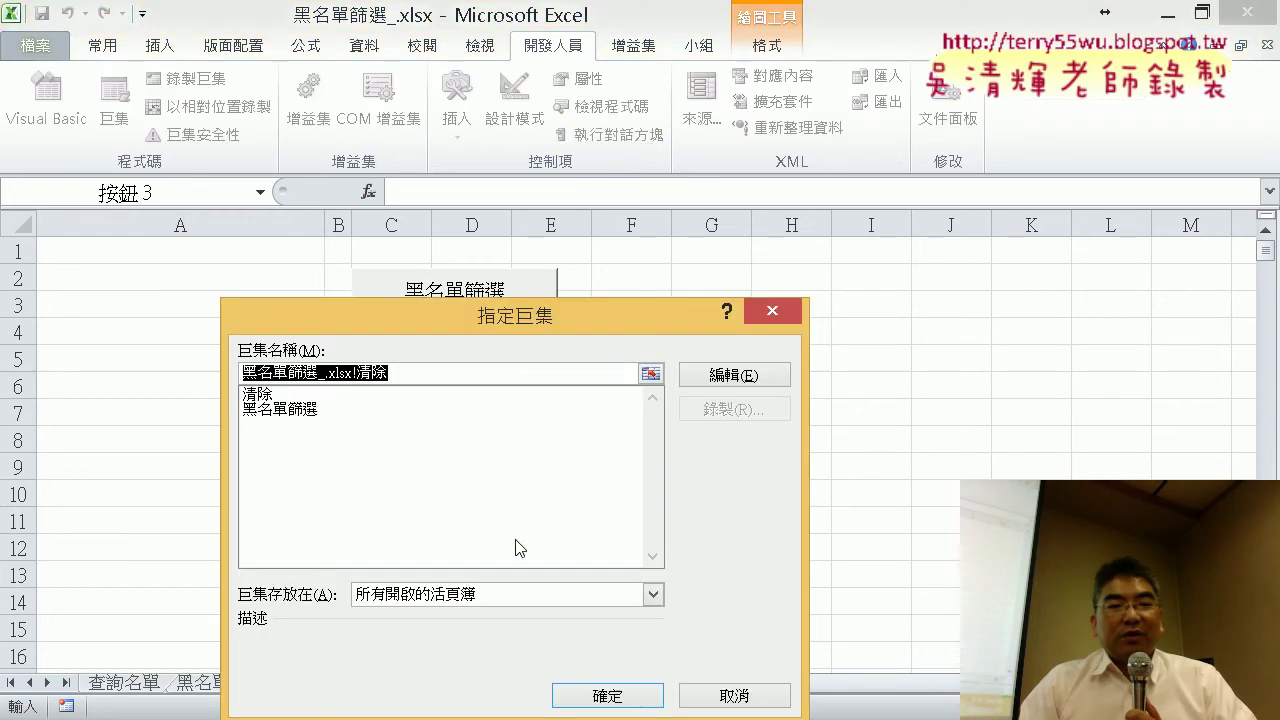
left_click(258, 394)
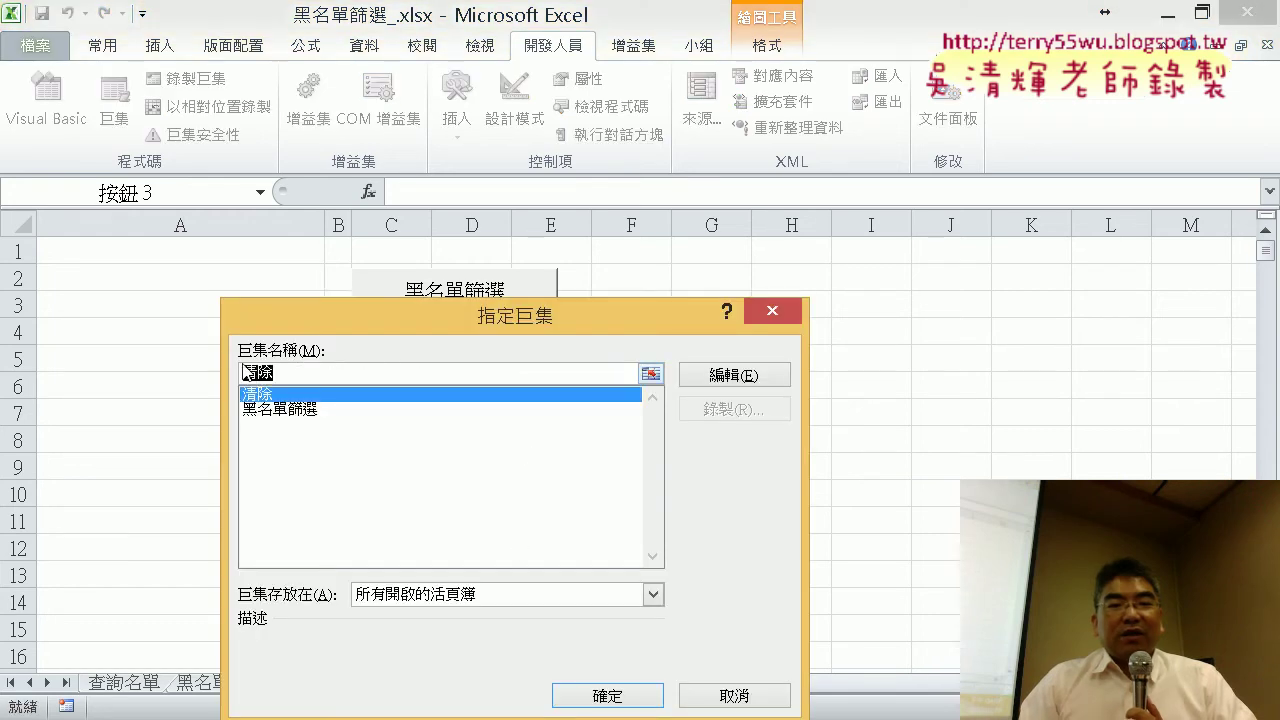
right_click(247, 372)
left_click(316, 410)
left_click(615, 685)
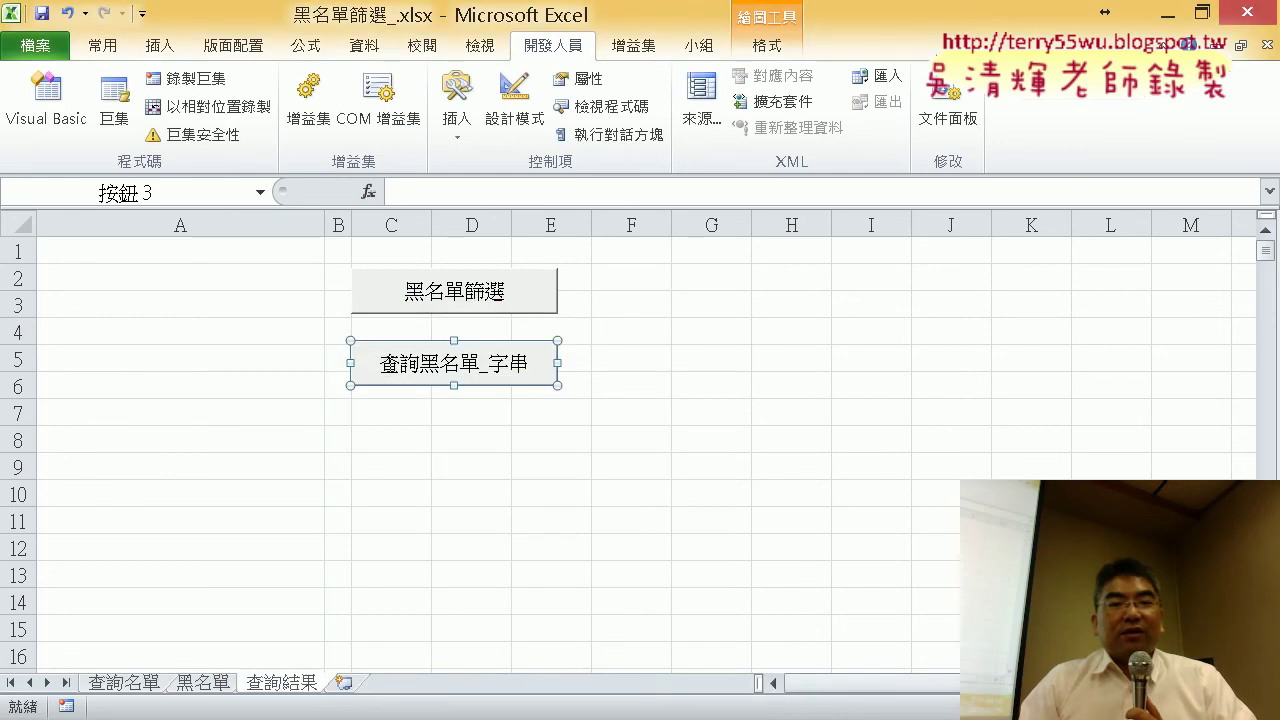
left_click(393, 363)
key("Delete")
key("Delete")
key("Delete")
key("Delete")
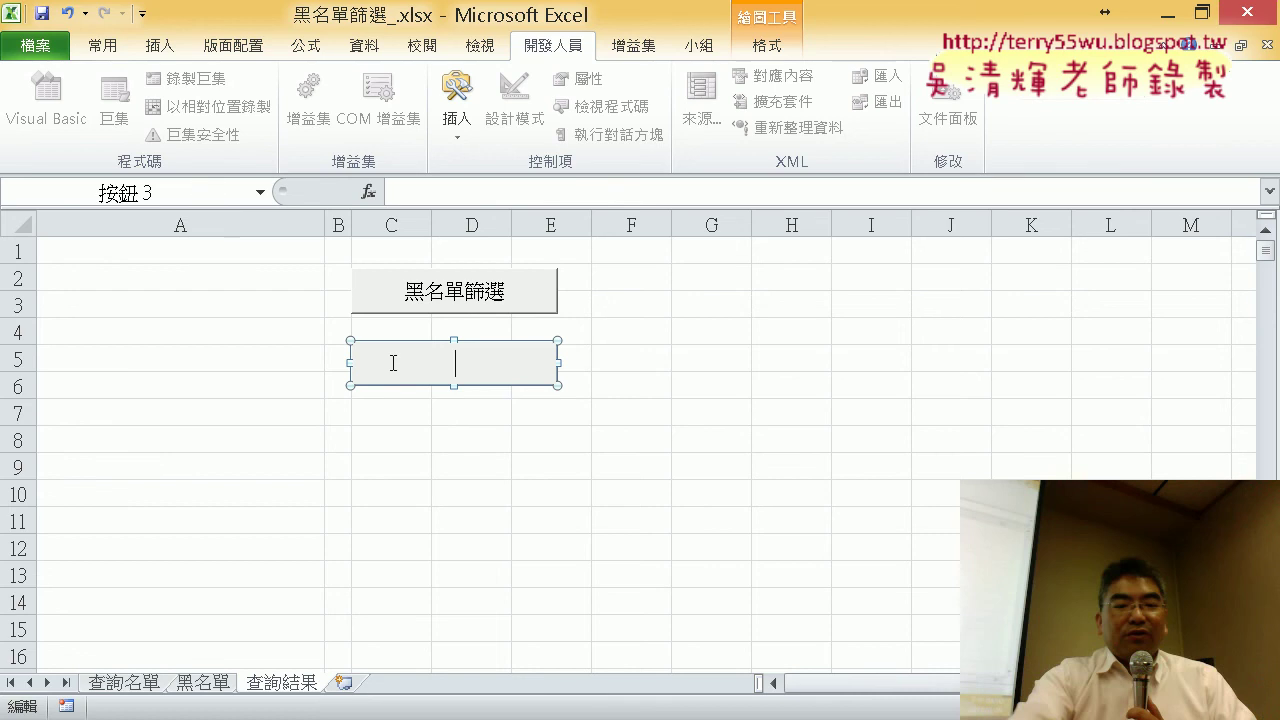
key("ctrl+v")
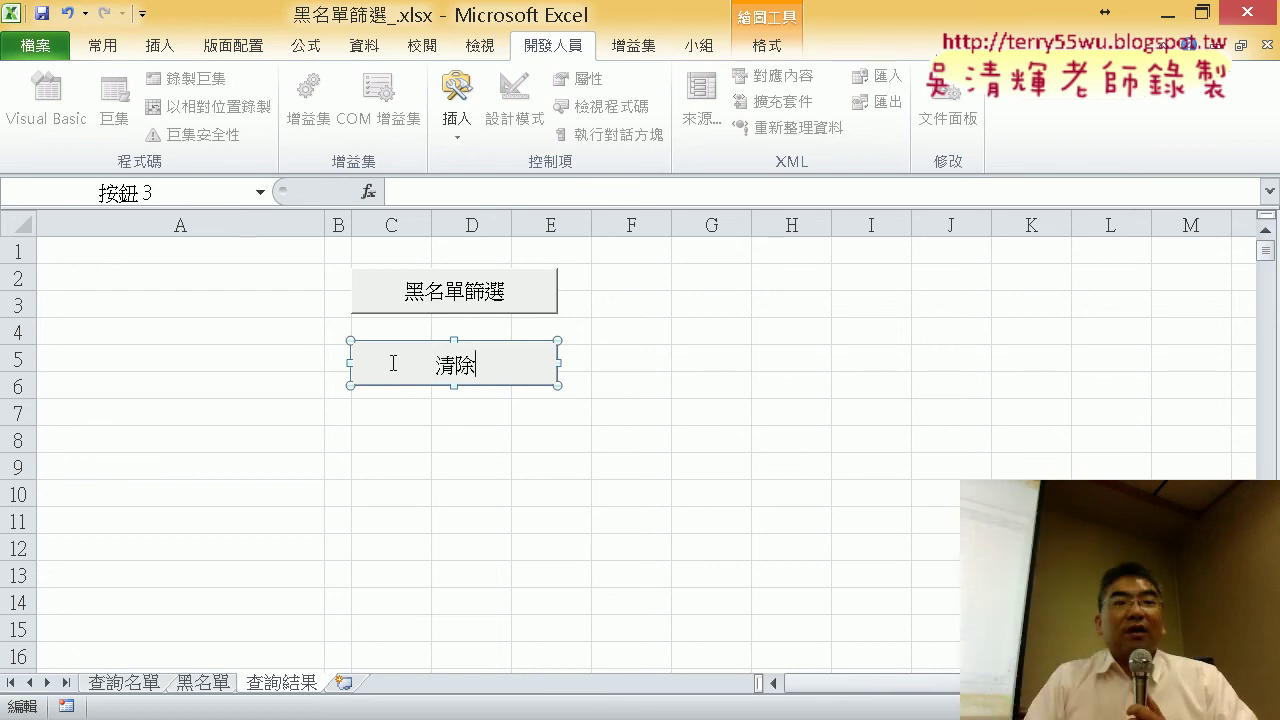
left_click(690, 418)
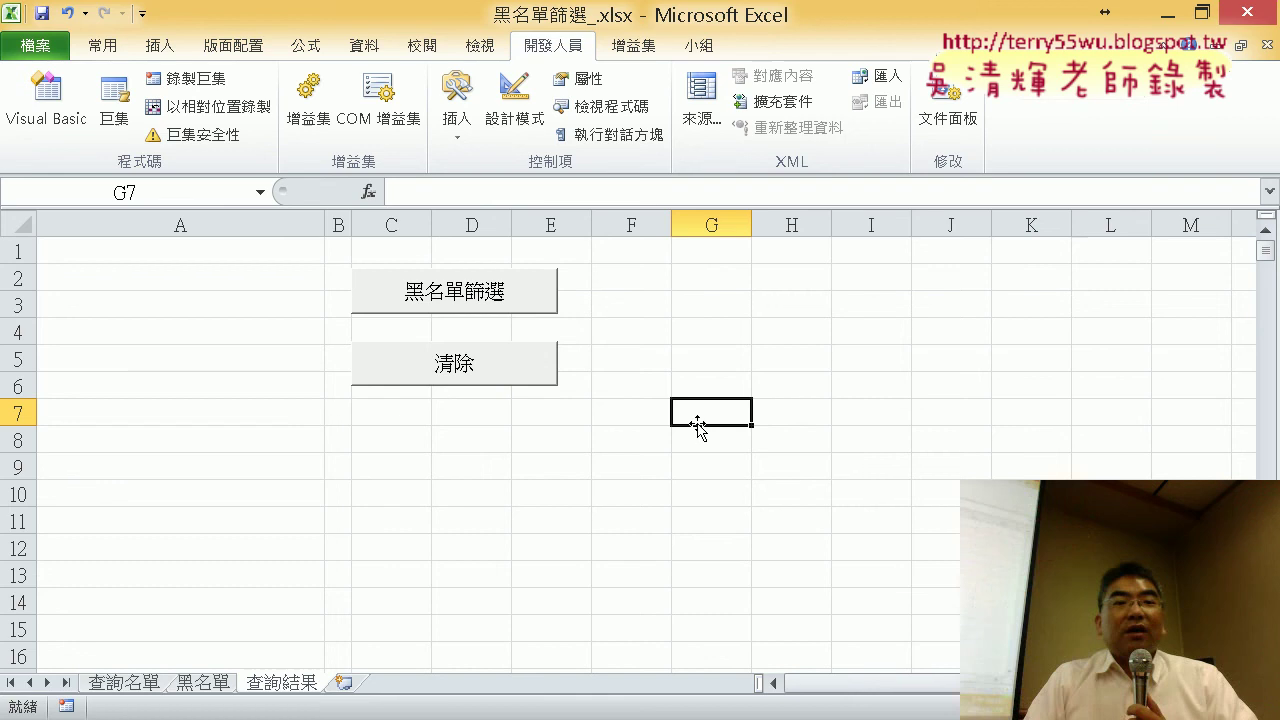
left_click(493, 301)
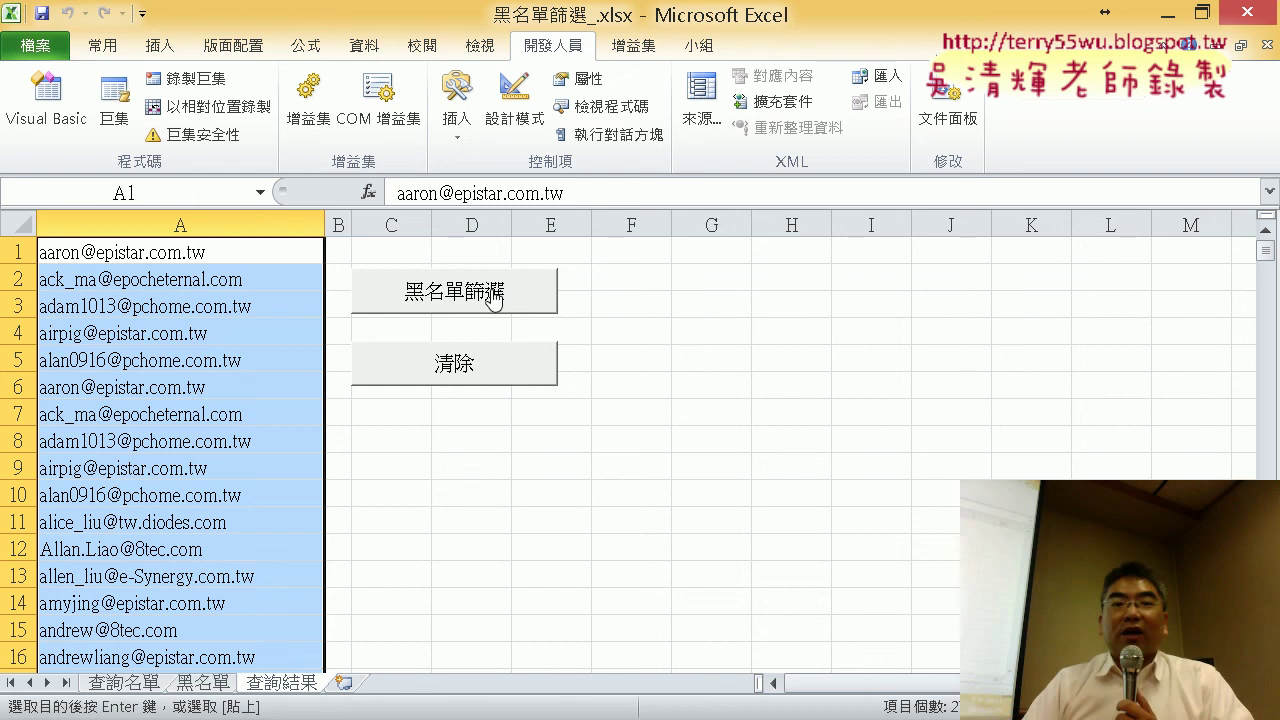
left_click(489, 380)
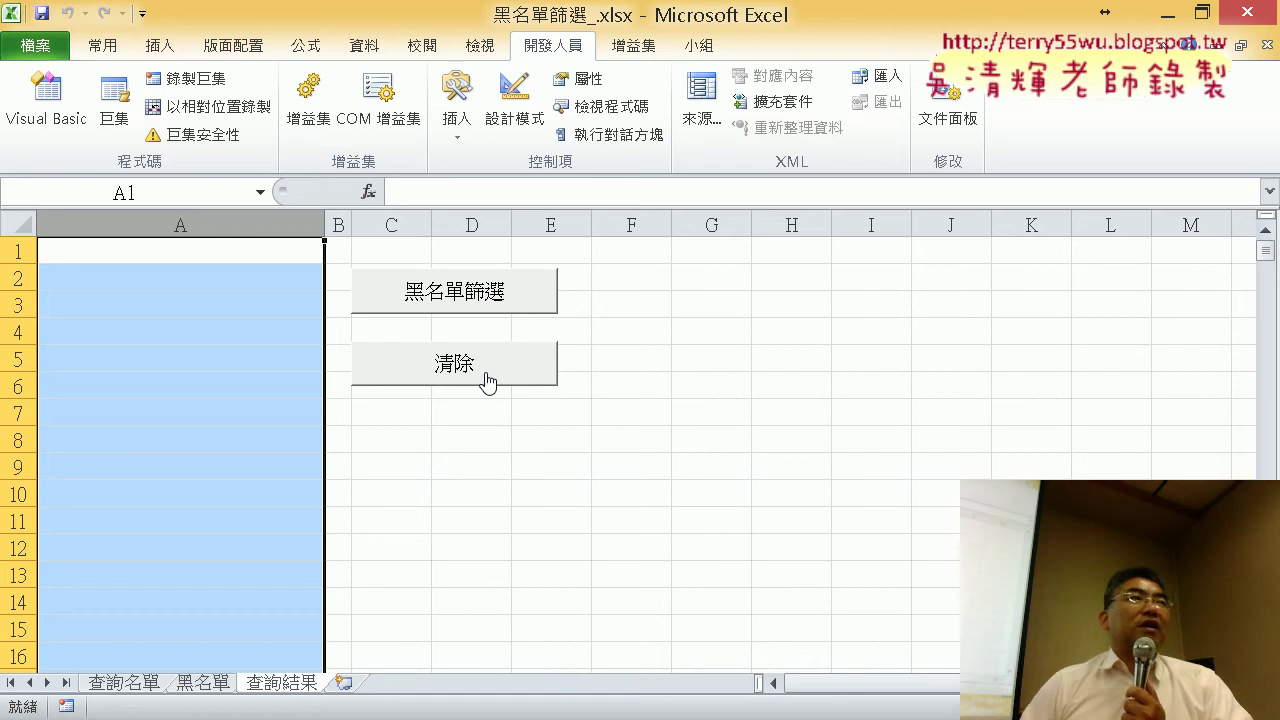
left_click(438, 303)
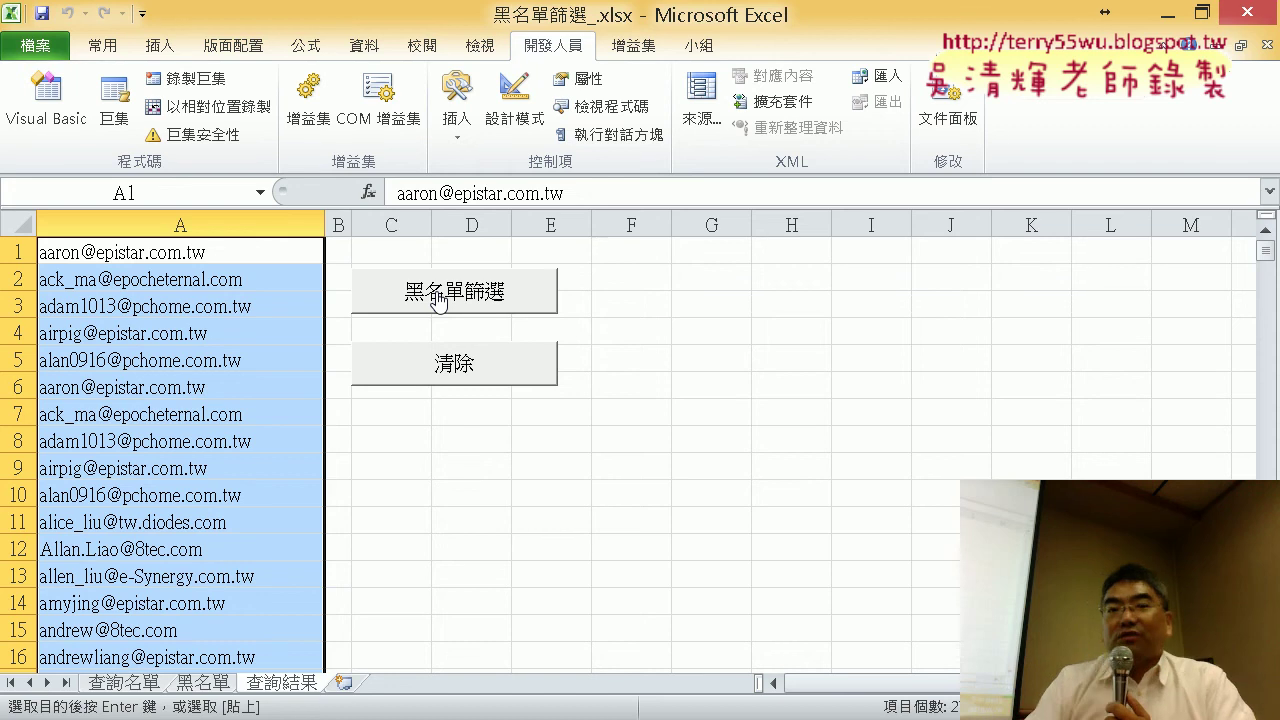
- Open the 黑名單篩選 macro's code in the VBA editor
right_click(438, 302)
left_click(530, 485)
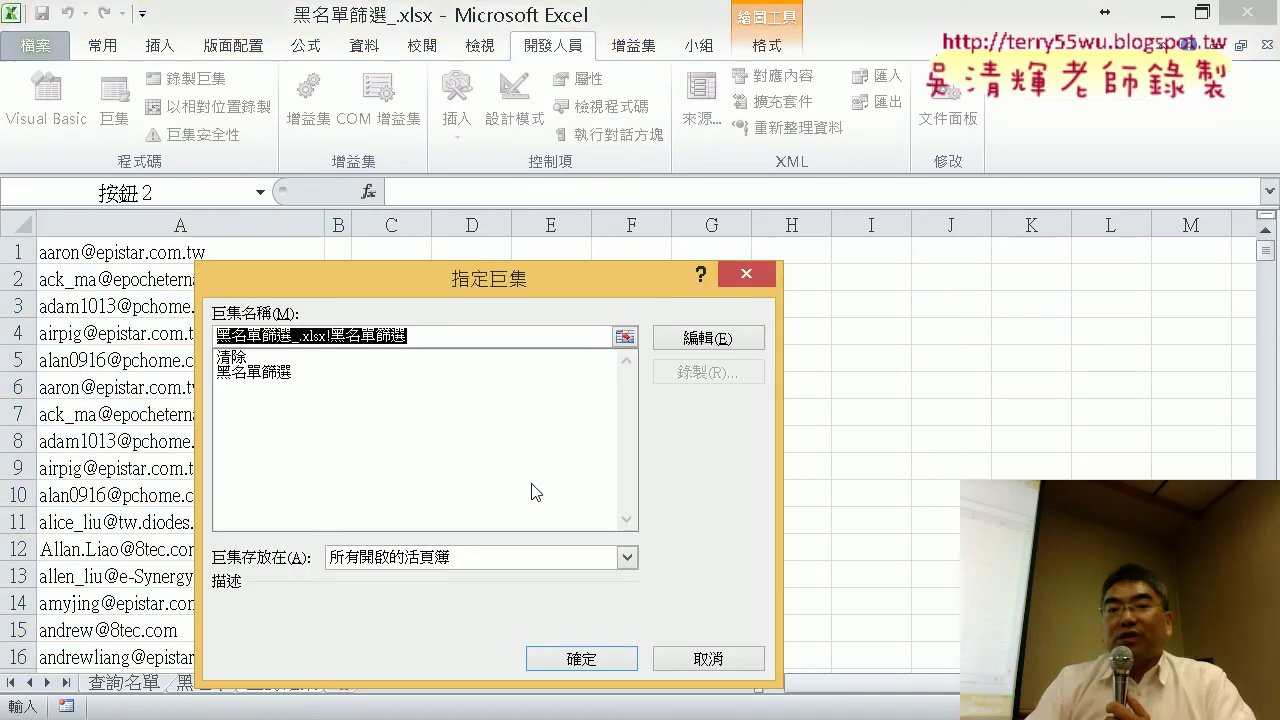
left_click(752, 340)
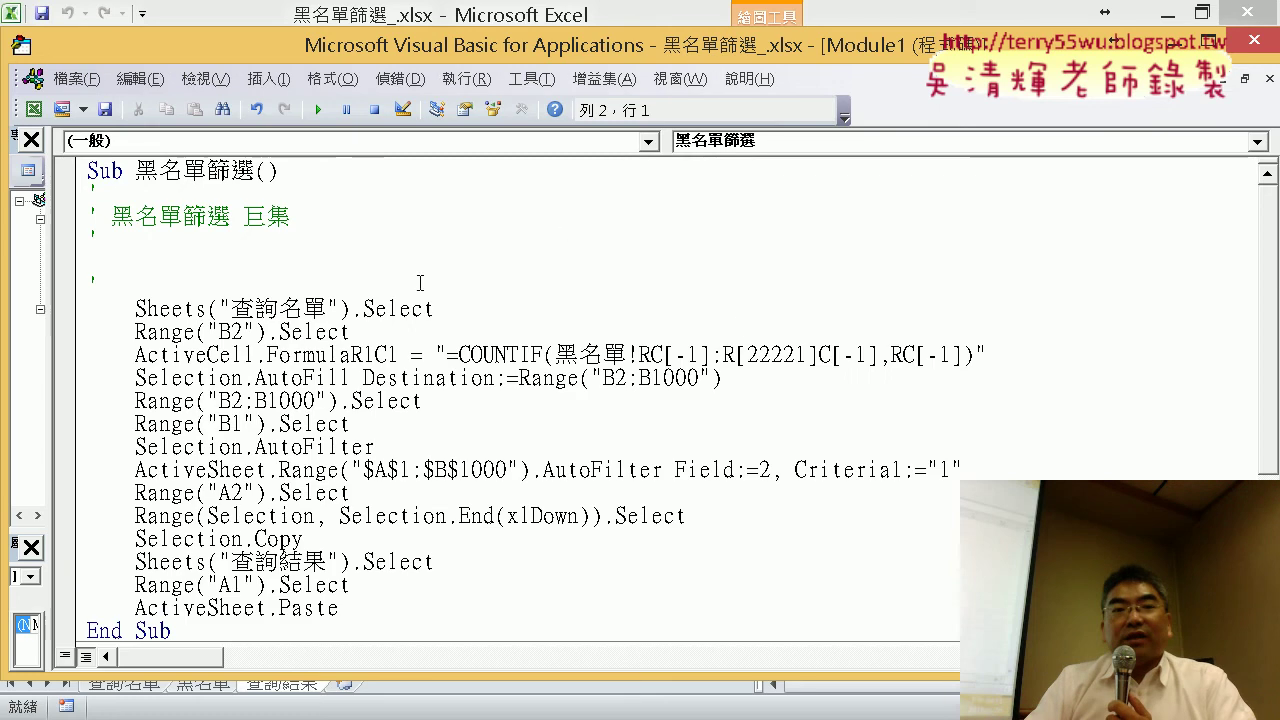
left_click(1262, 54)
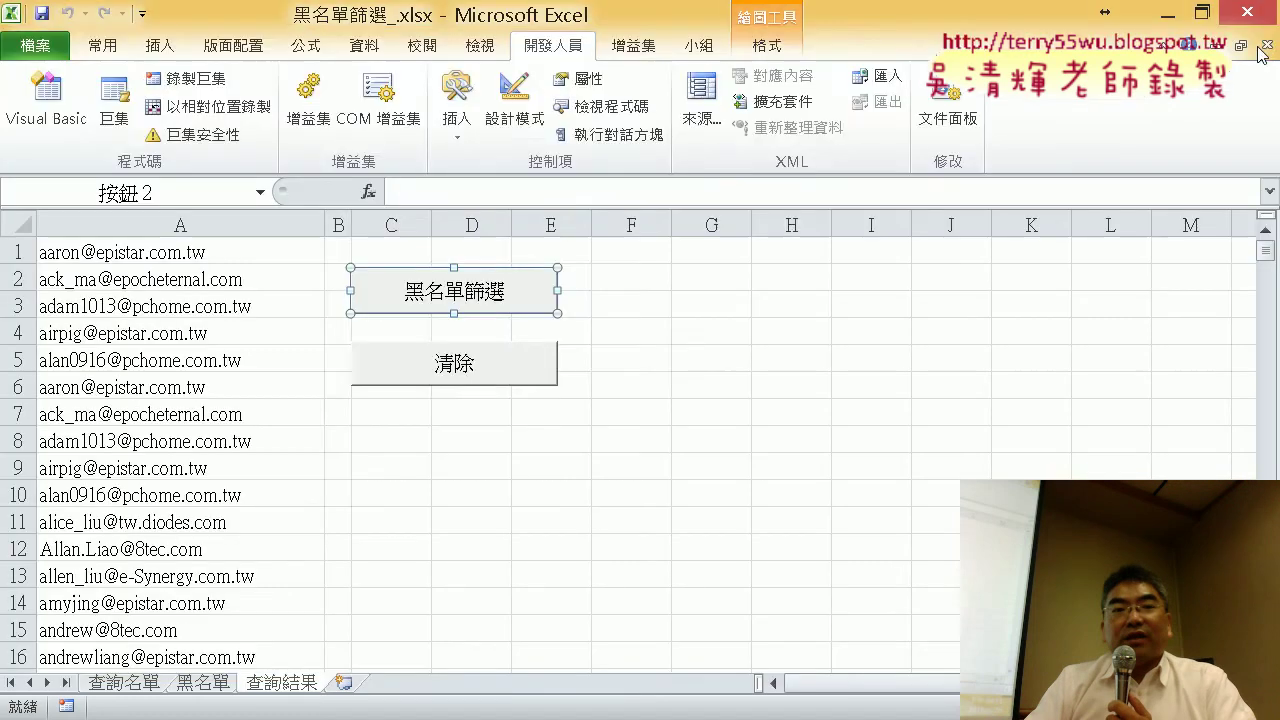
left_click(114, 105)
left_click(416, 231)
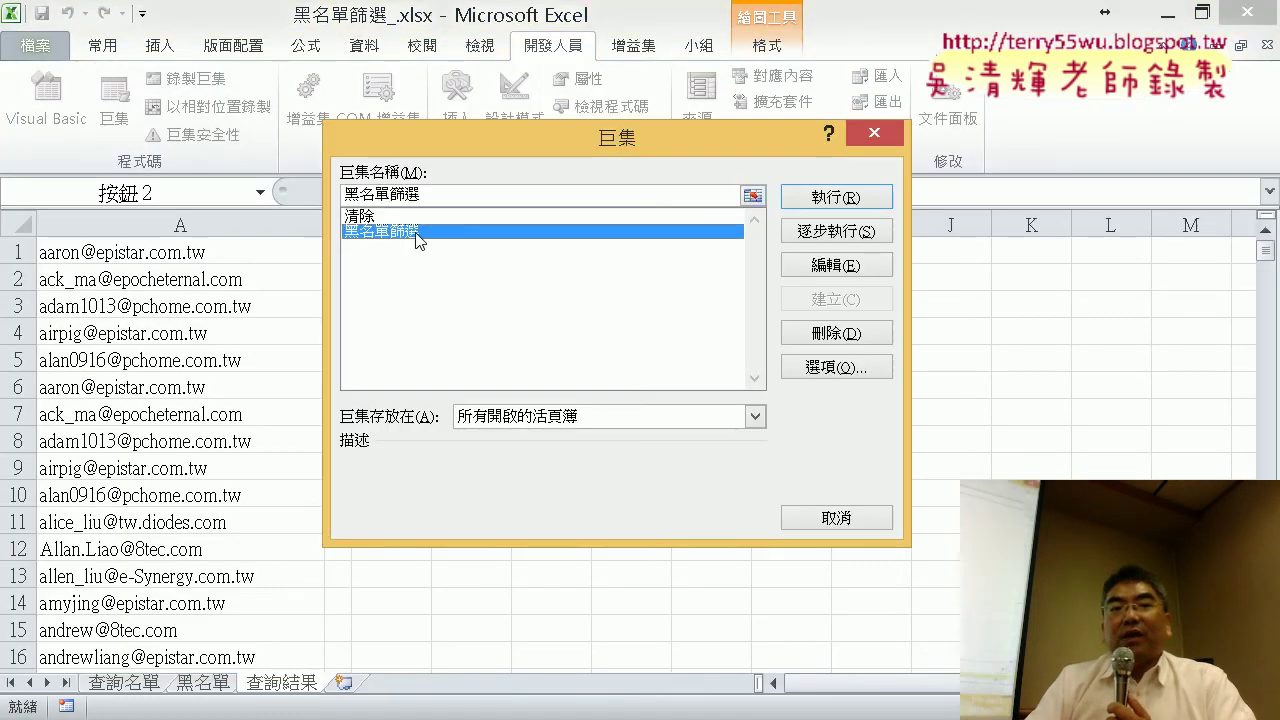
left_click(845, 268)
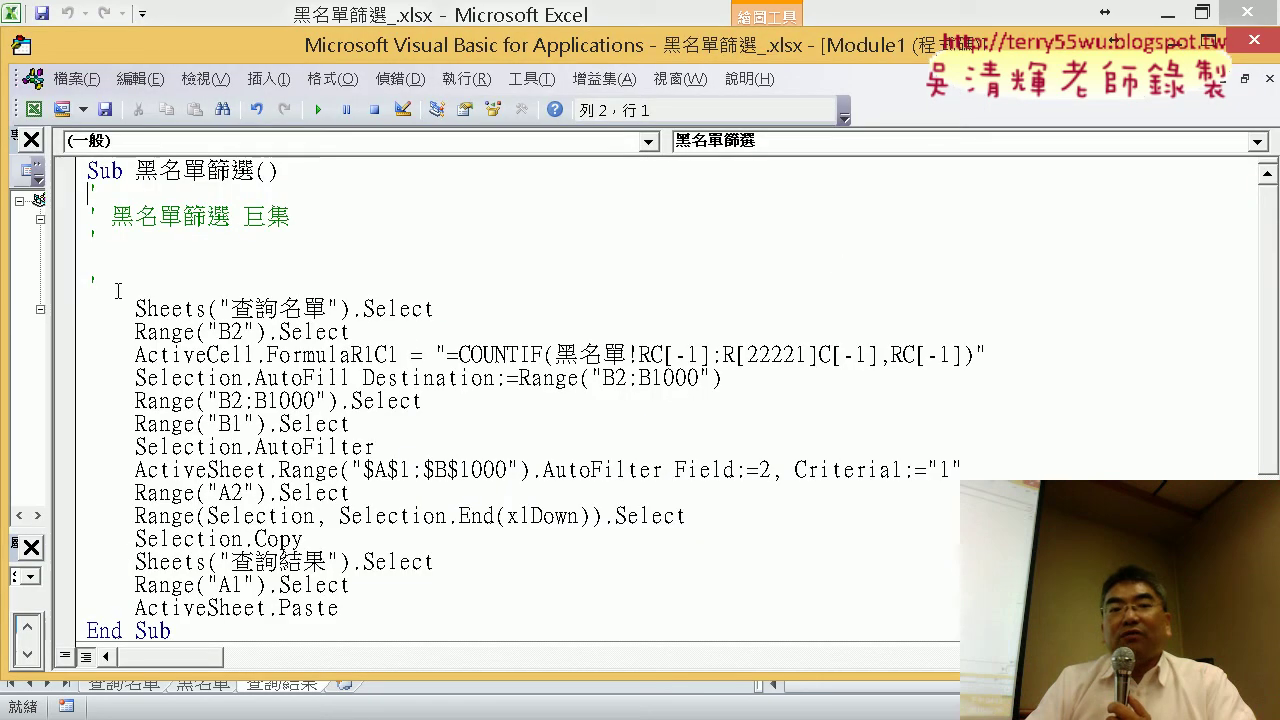
- Delete the comment lines under the Sub header and add a blank line after ActiveSheet.Paste
left_click_drag(118, 291, 90, 195)
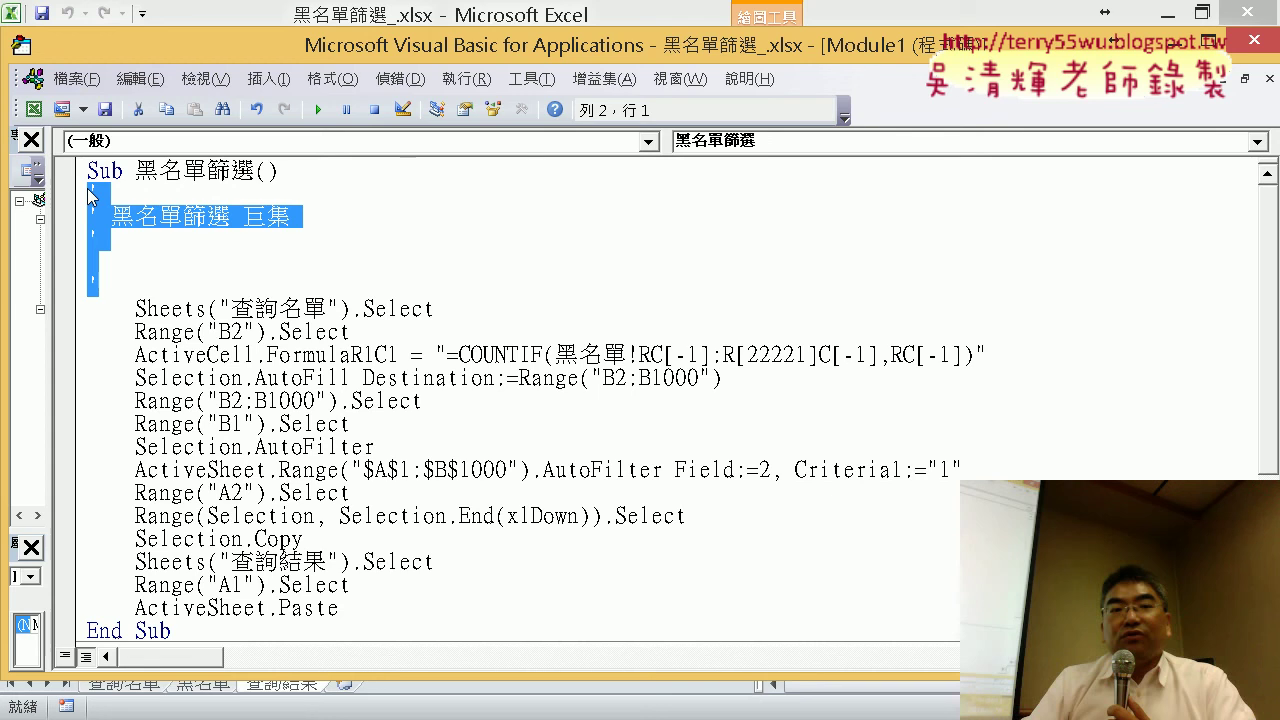
key("Delete")
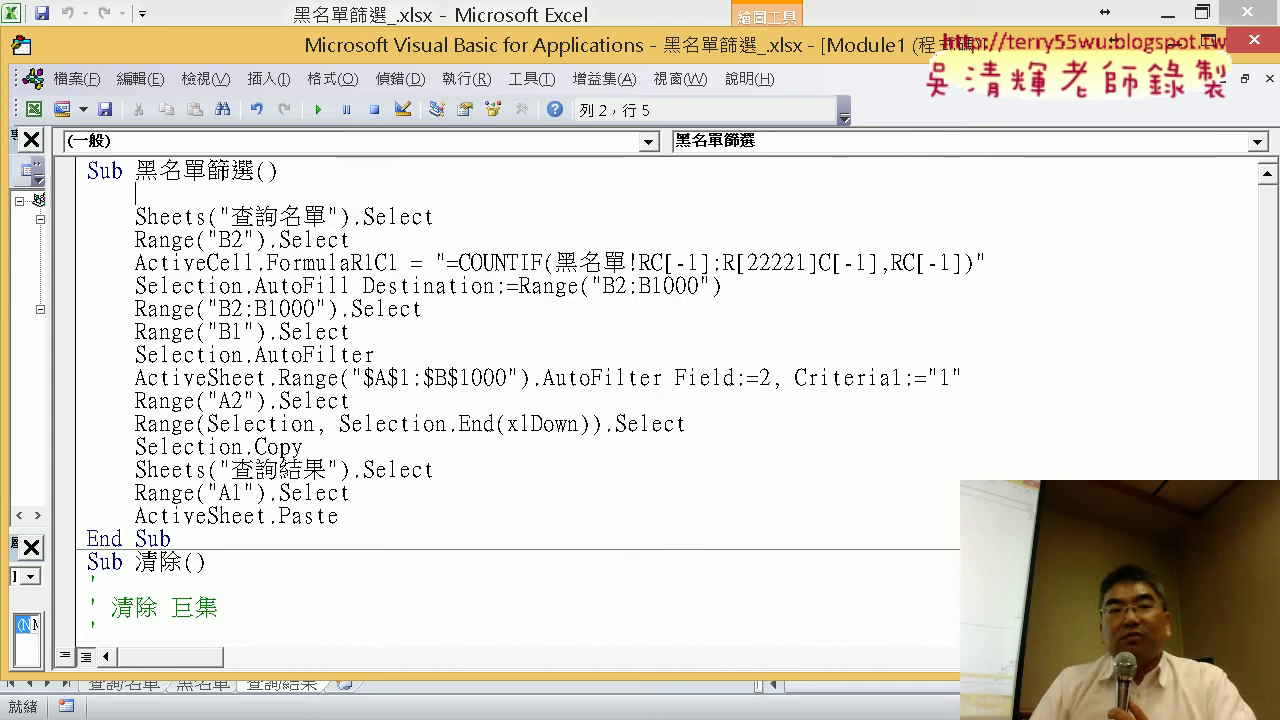
left_click_drag(438, 217, 135, 217)
left_click(240, 240)
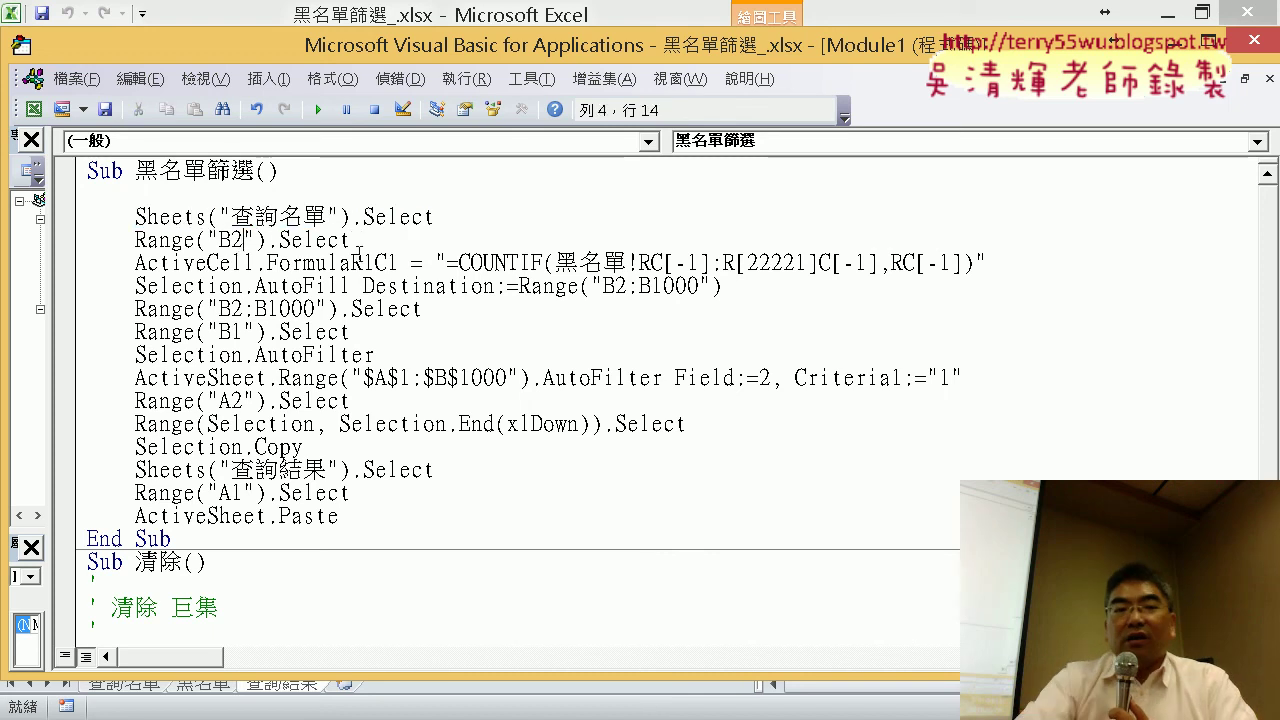
left_click(356, 518)
key("Return")
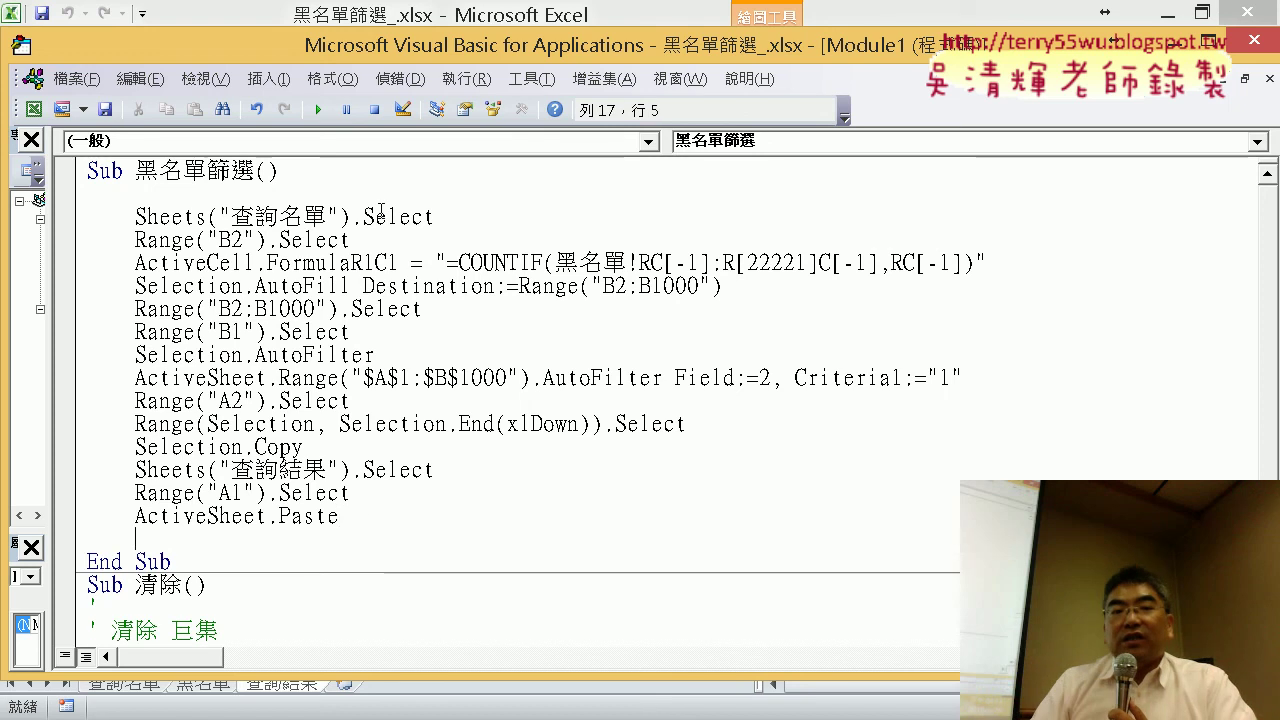
left_click(380, 197)
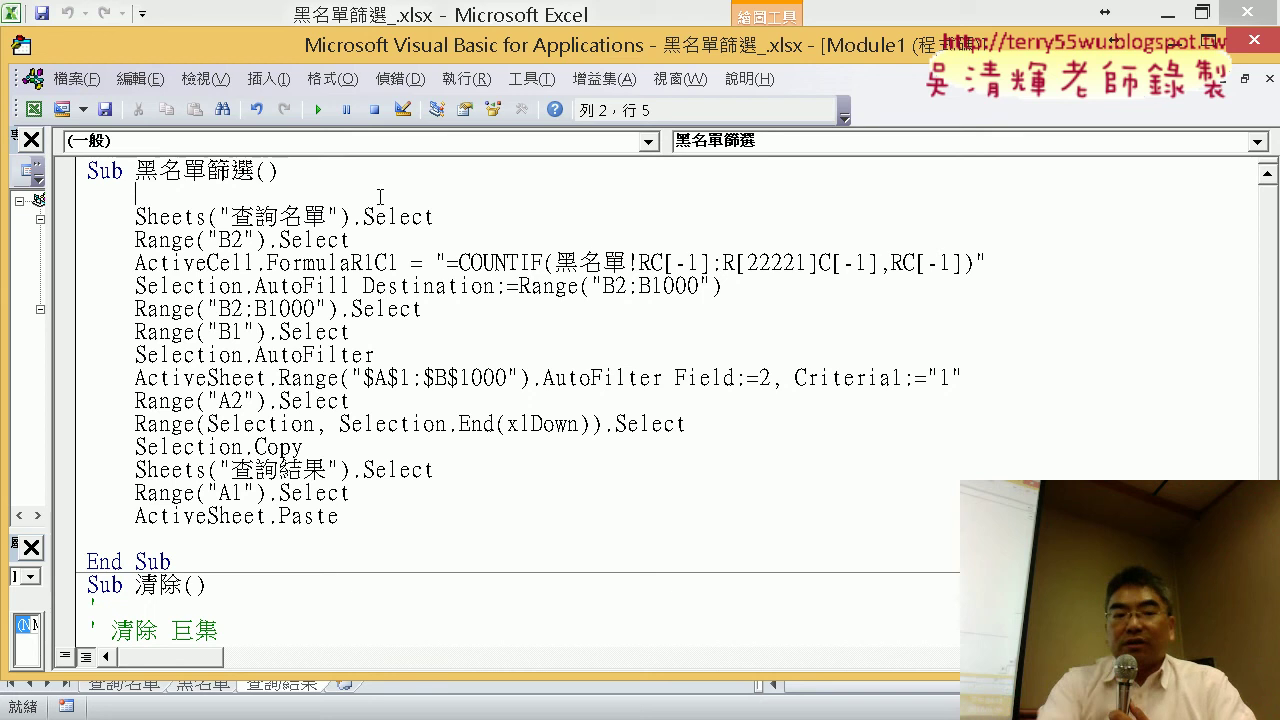
- Insert Application.ScreenUpdating = False as the macro's first statement
key("8")
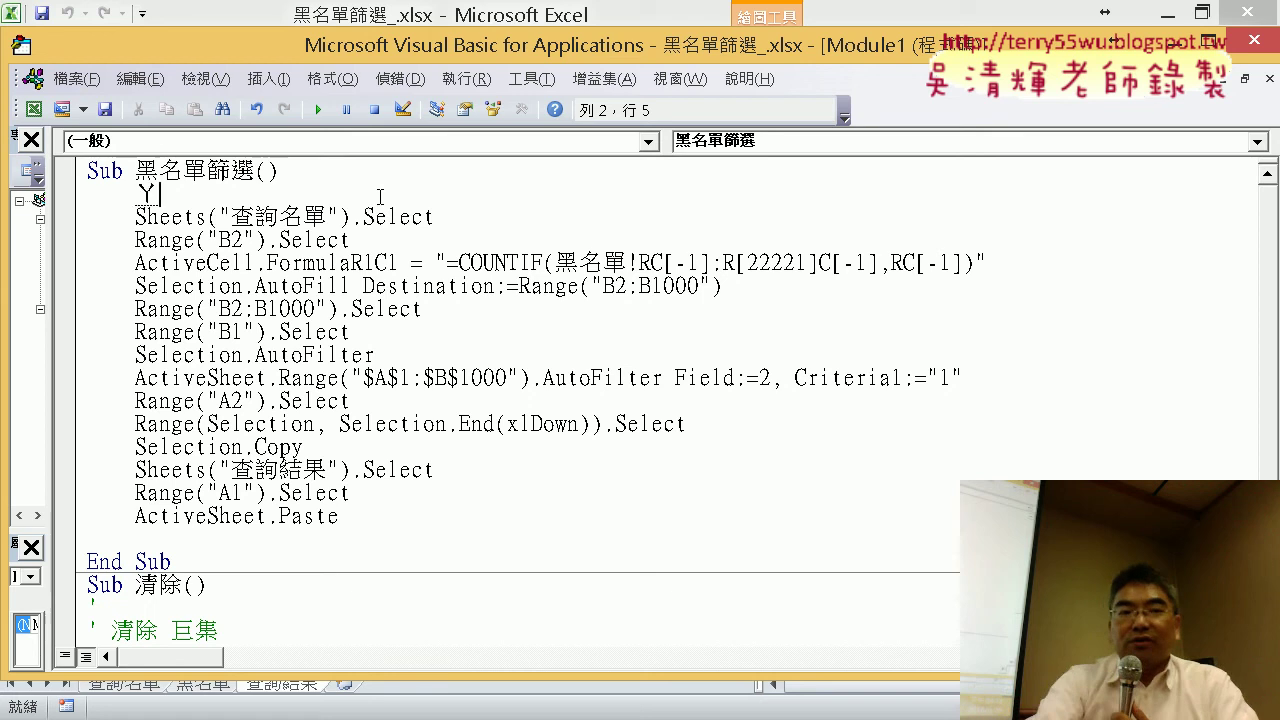
key("BackSpace")
type("a")
type("ppli")
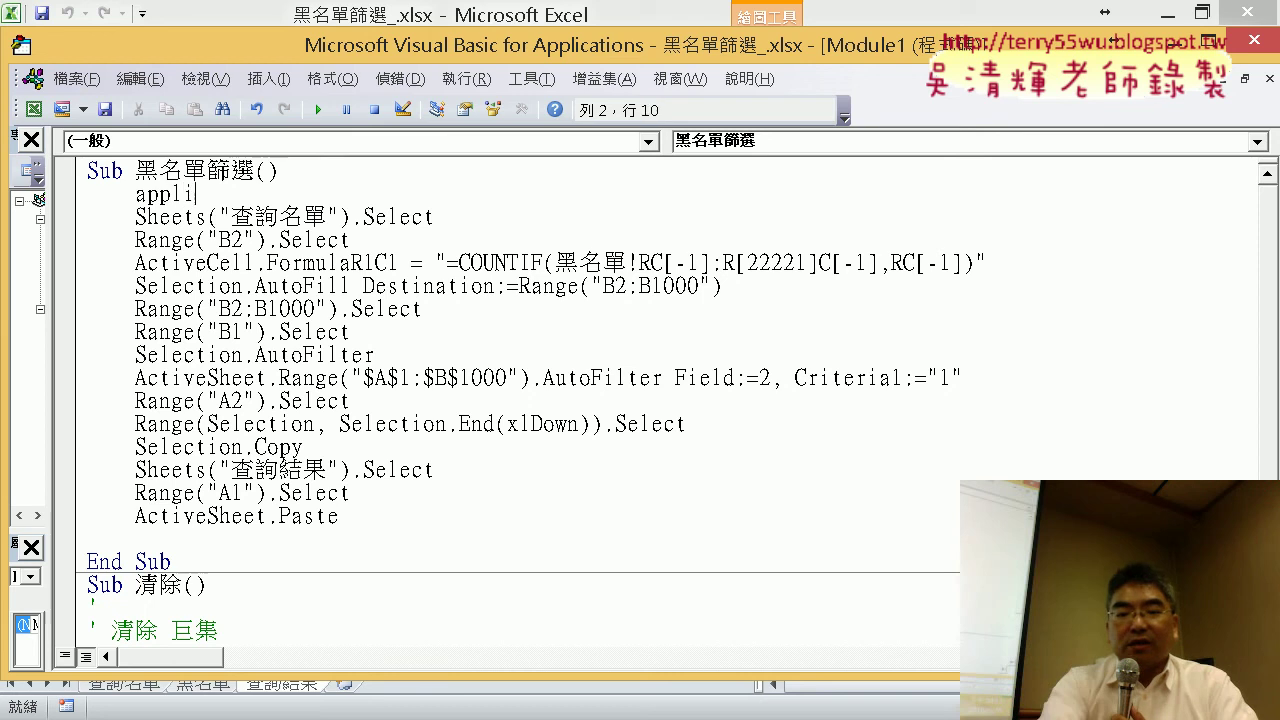
type("ca")
type("tion")
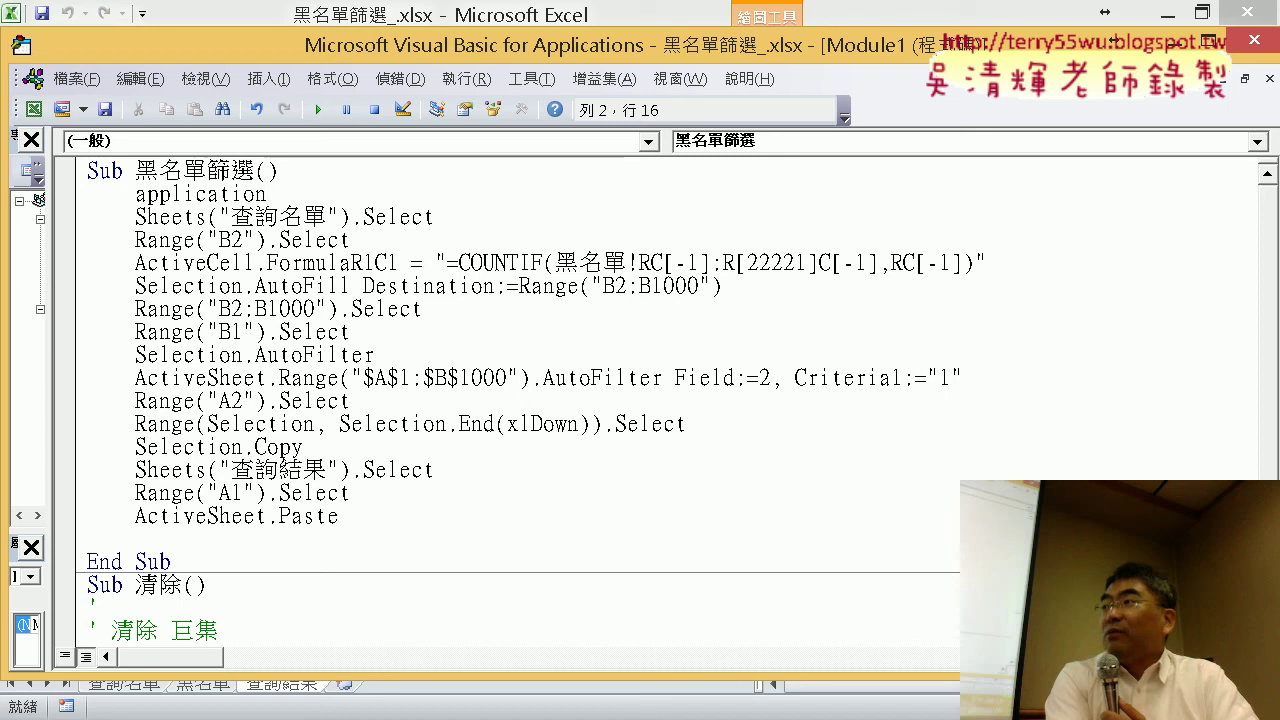
type(".")
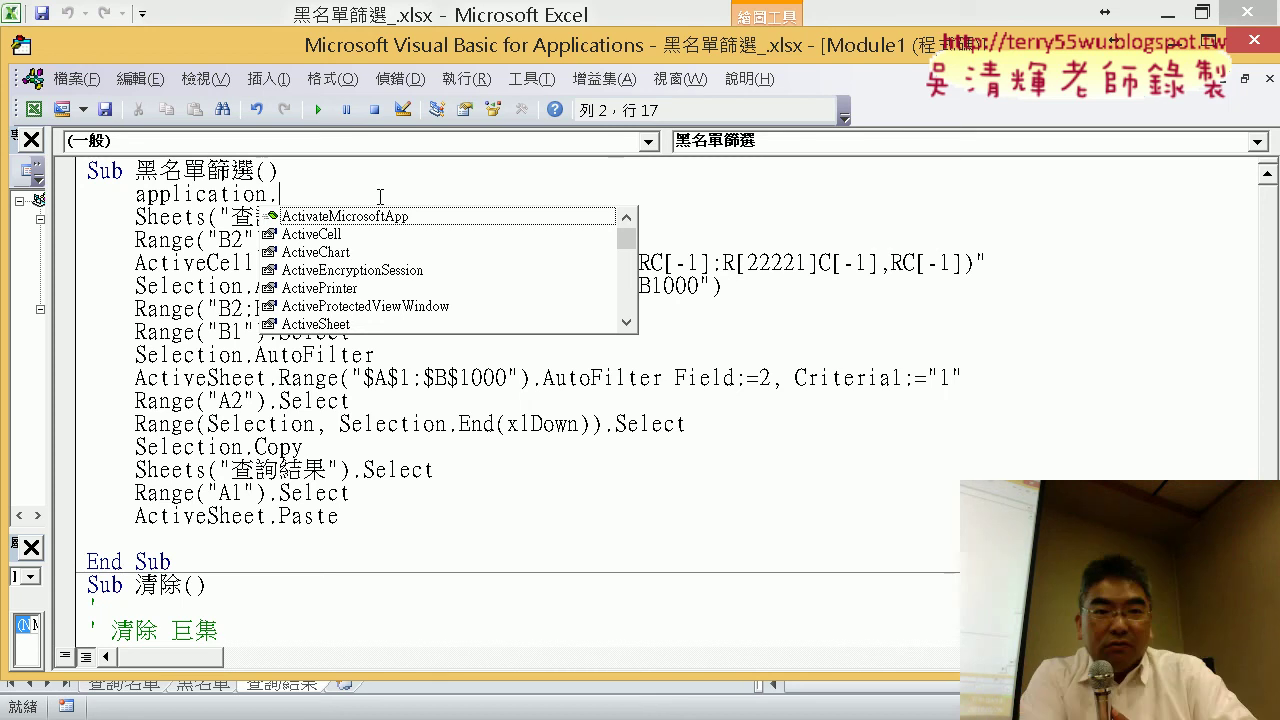
type("s")
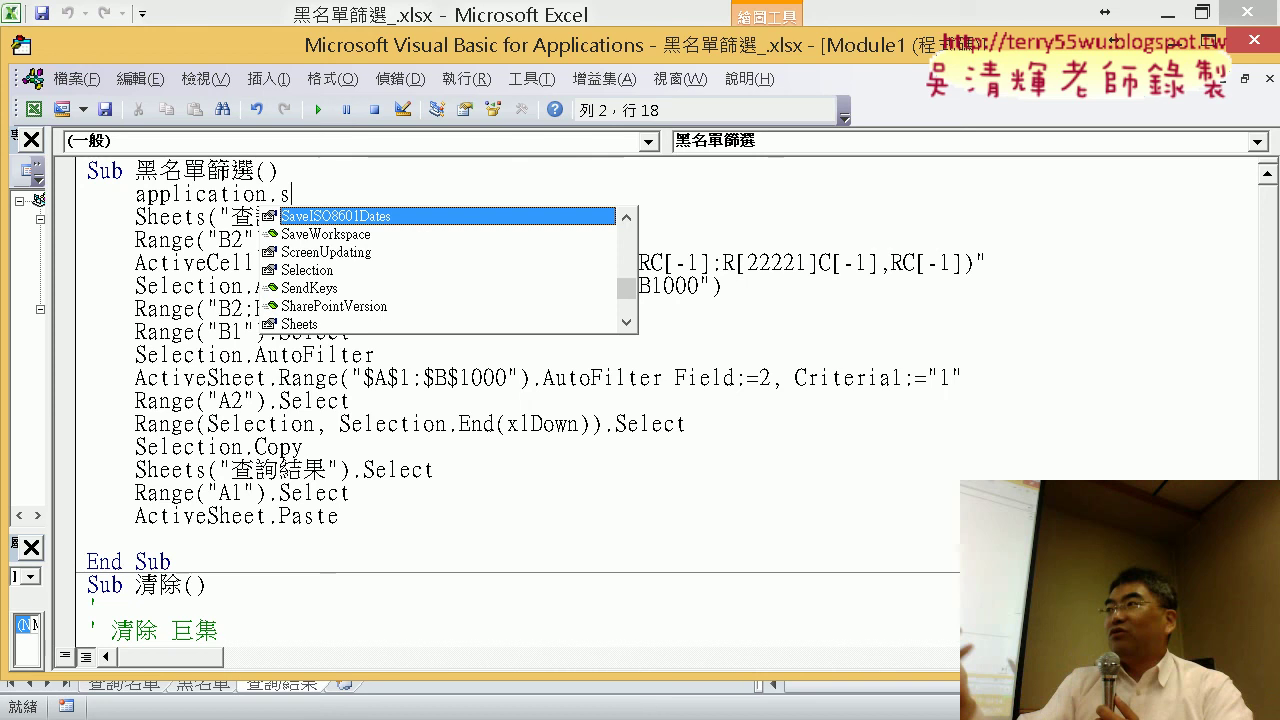
key("Down")
key("Down")
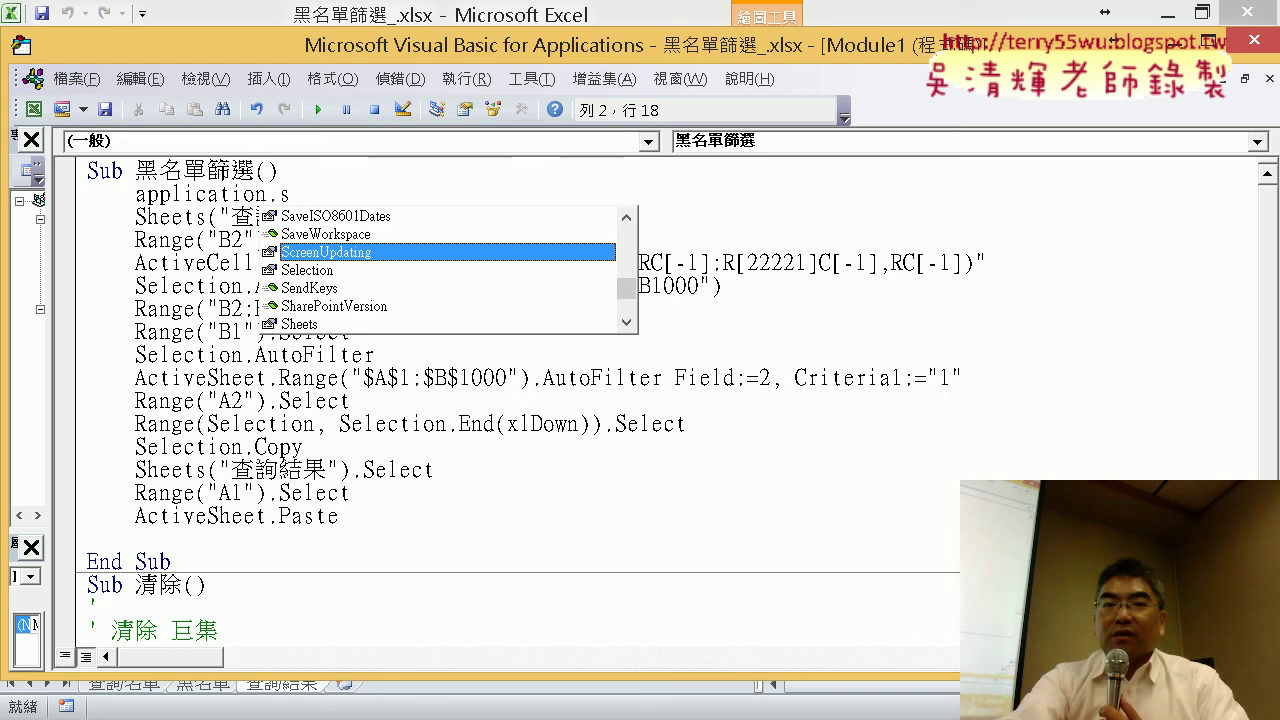
key("space")
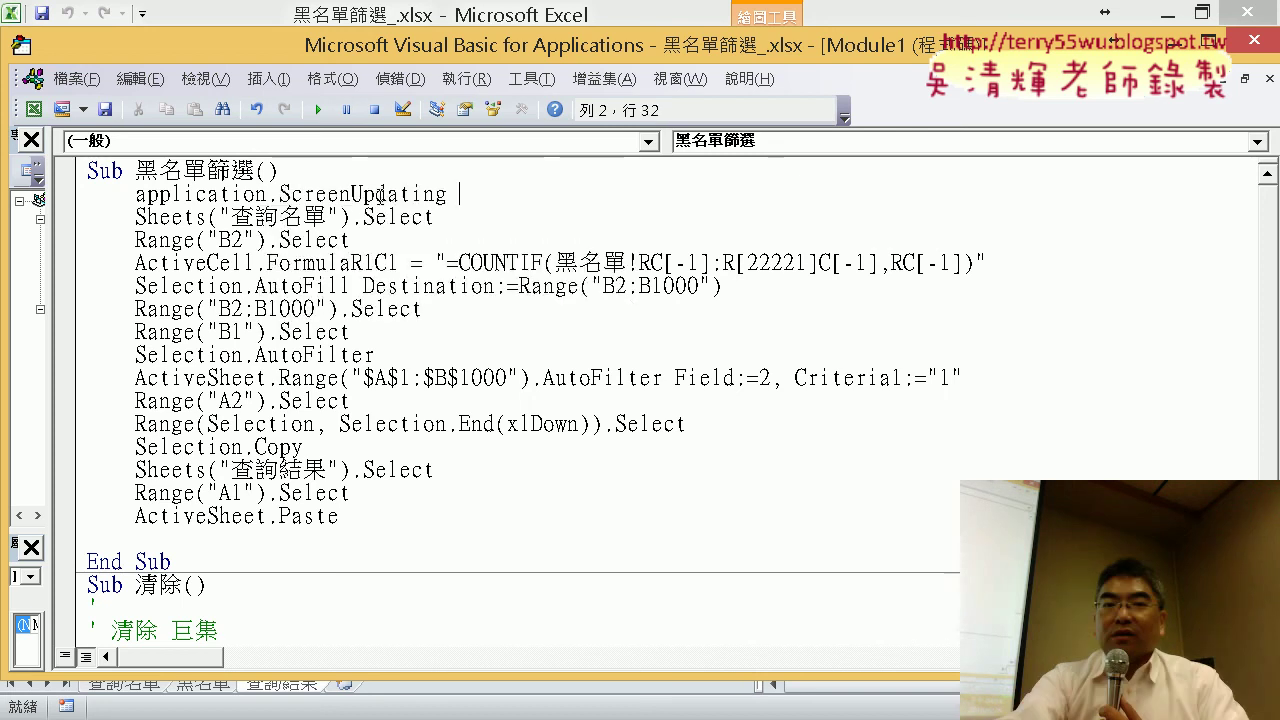
type("=")
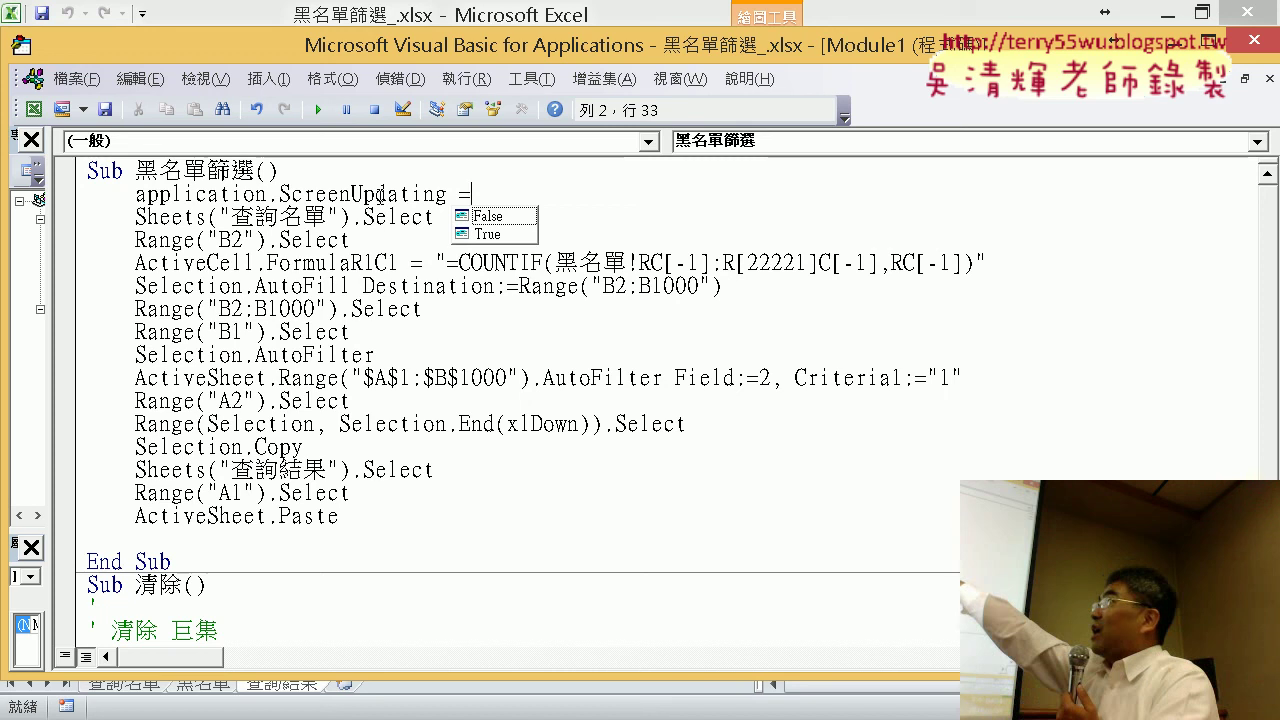
key("Down")
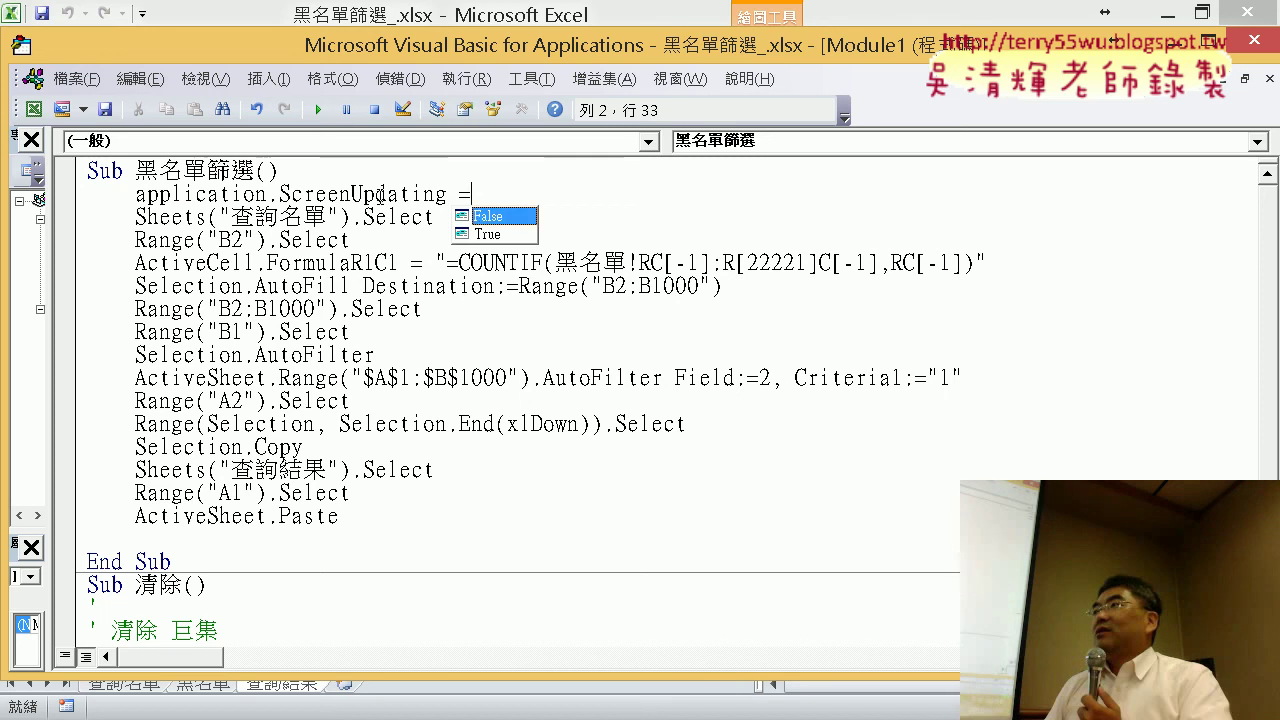
key("Tab")
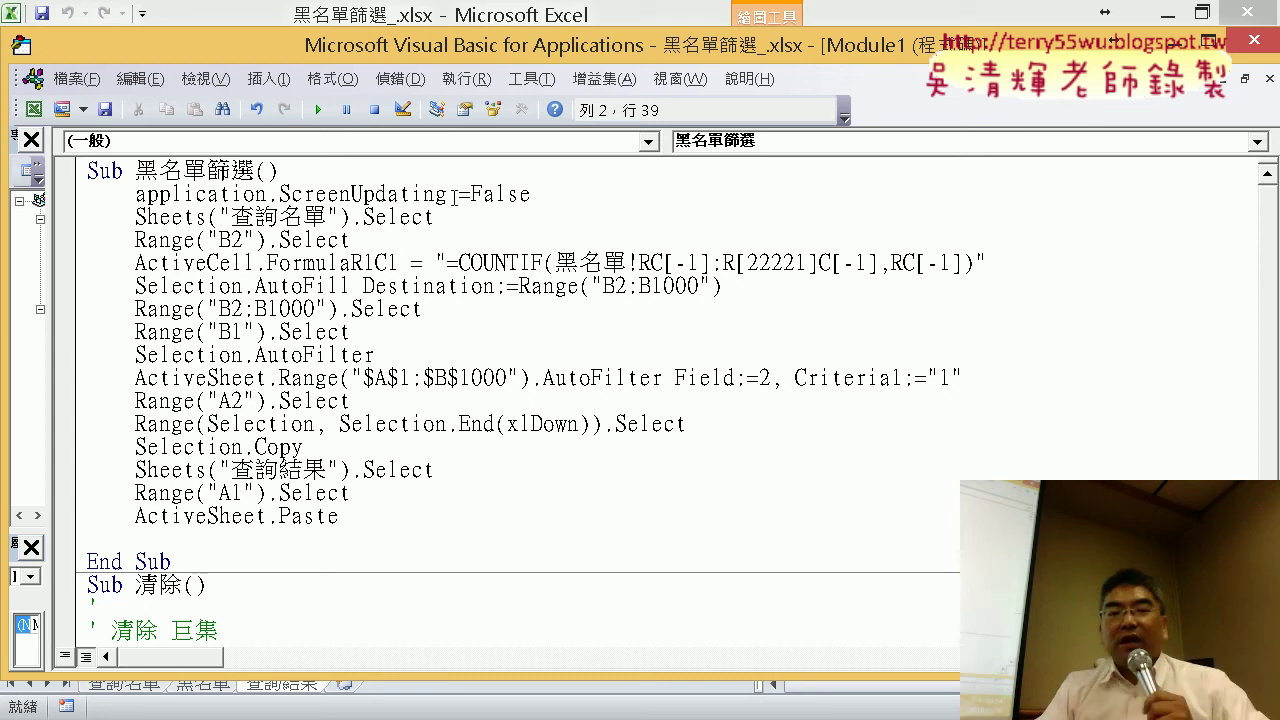
- Add Application.ScreenUpdating = True just before End Sub and return to Excel
left_click_drag(448, 194, 135, 194)
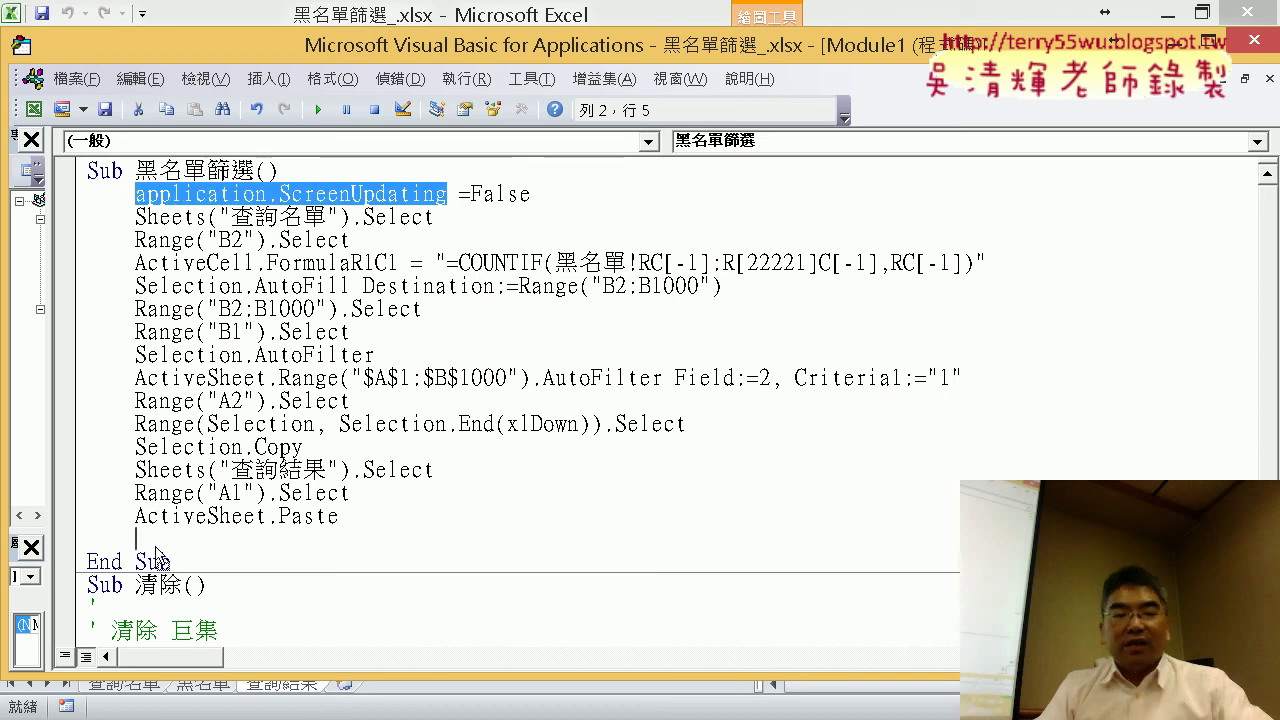
left_click_drag(156, 548, 156, 548)
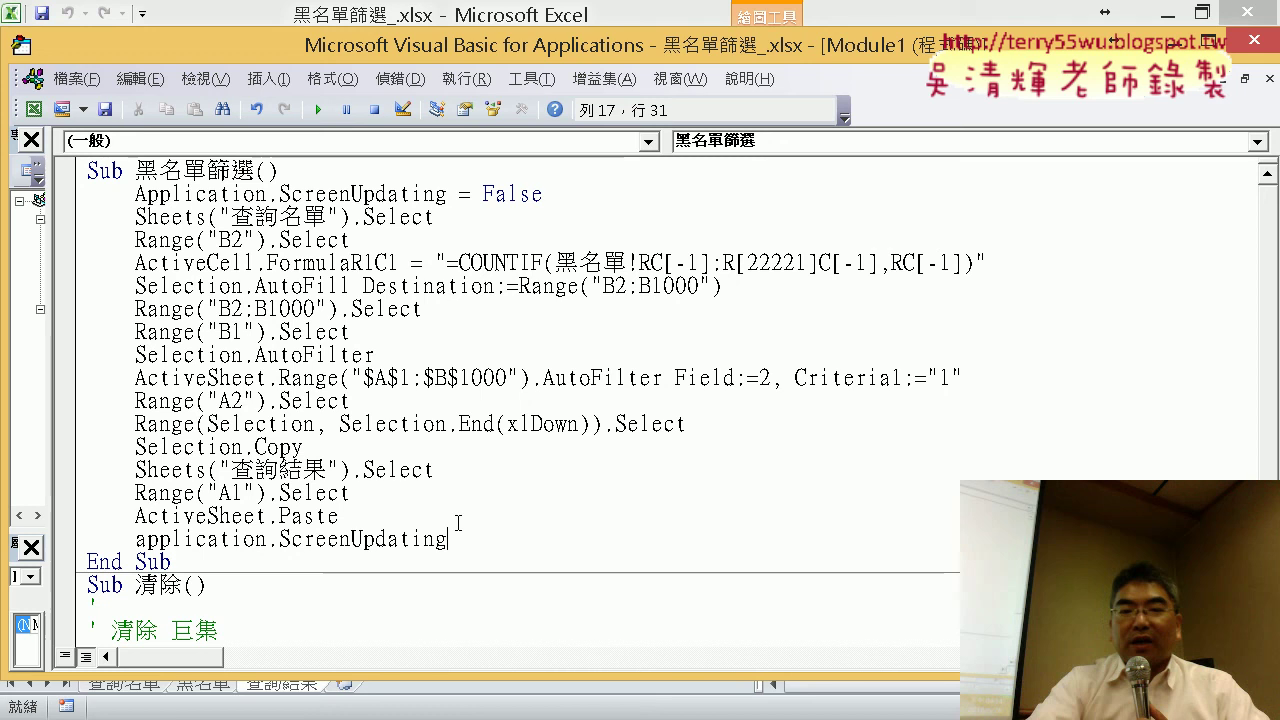
type("=")
key("Down")
key("space")
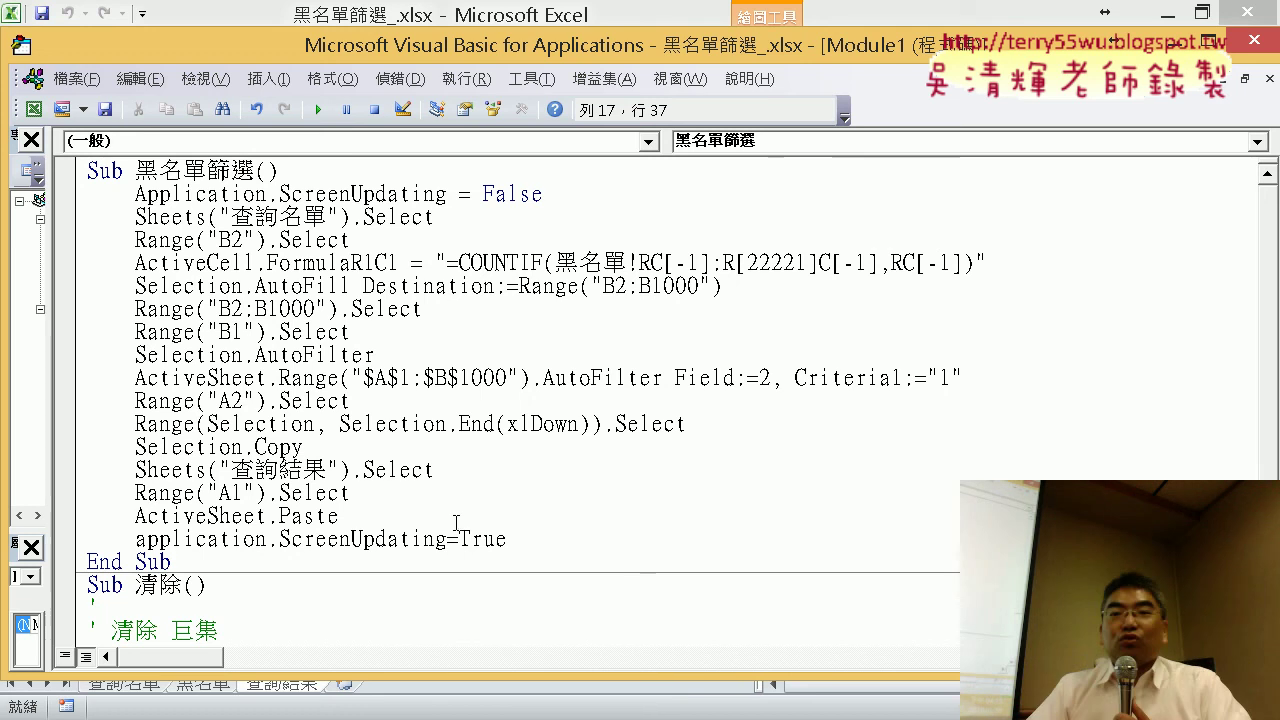
left_click(1250, 46)
- Run 黑名單篩選 twice via its button, clearing column A with 清除 after each run
left_click(916, 414)
left_click(465, 381)
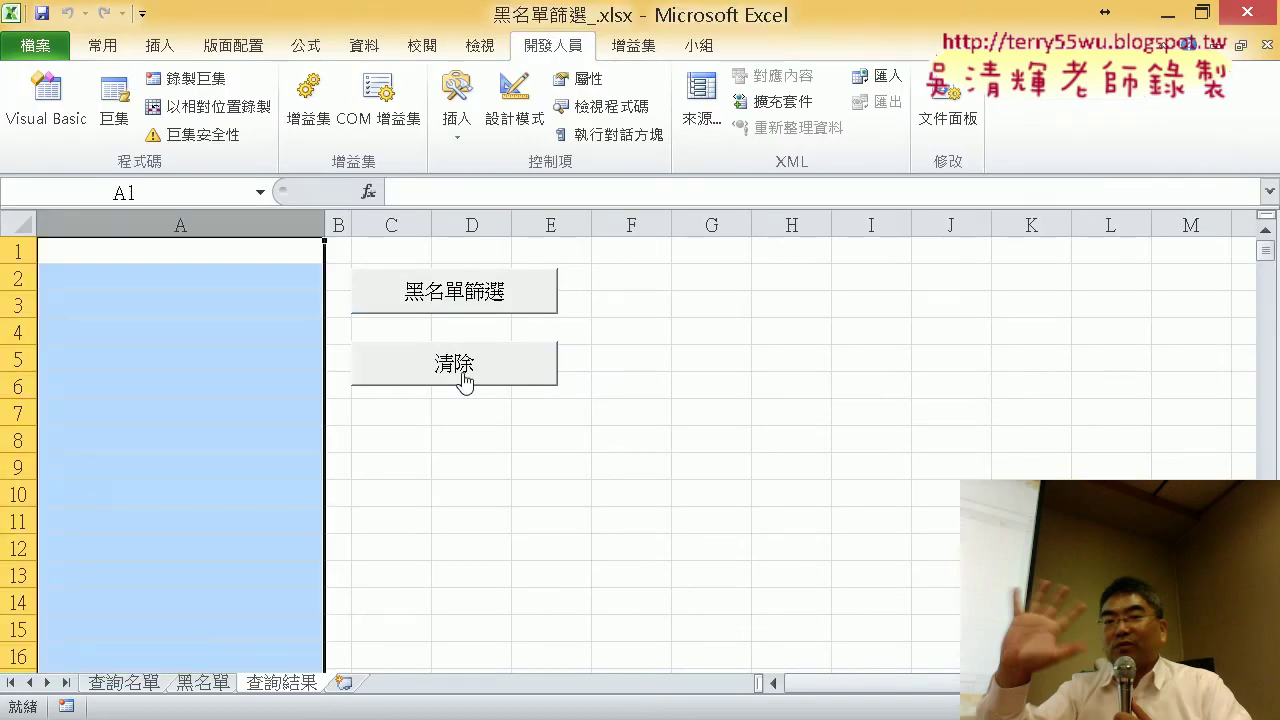
left_click(731, 320)
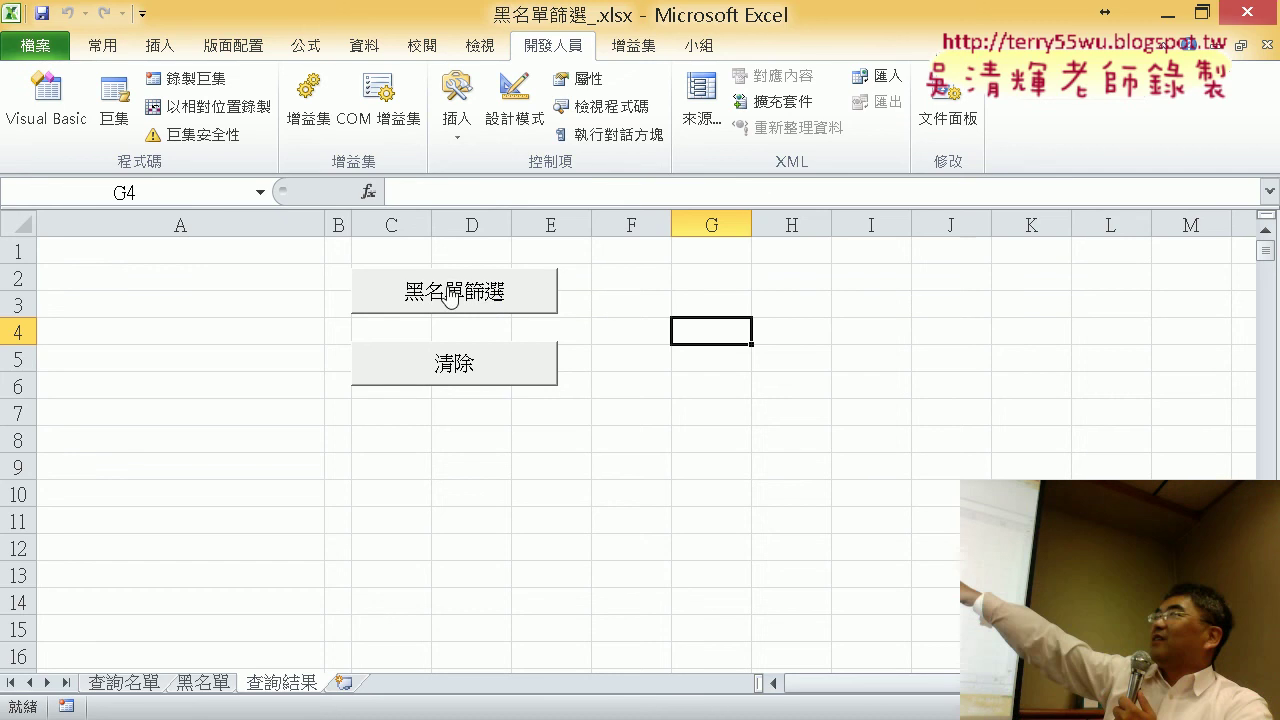
left_click(447, 285)
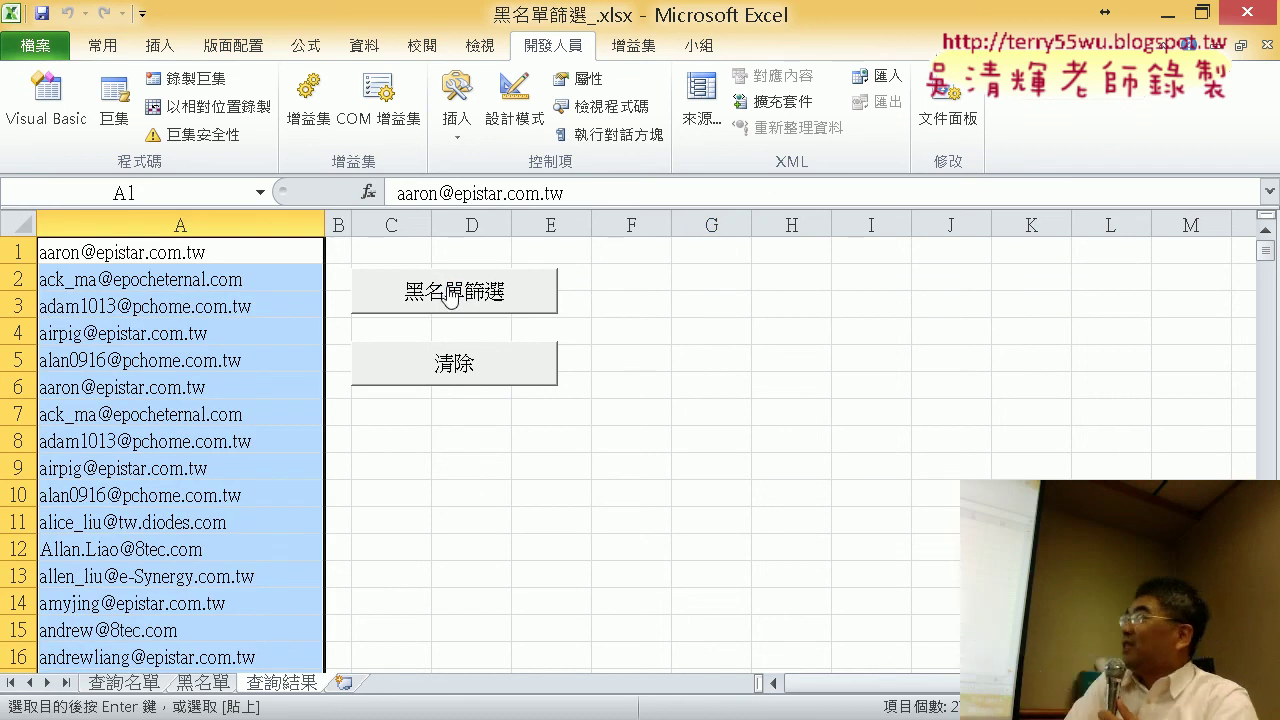
left_click(465, 370)
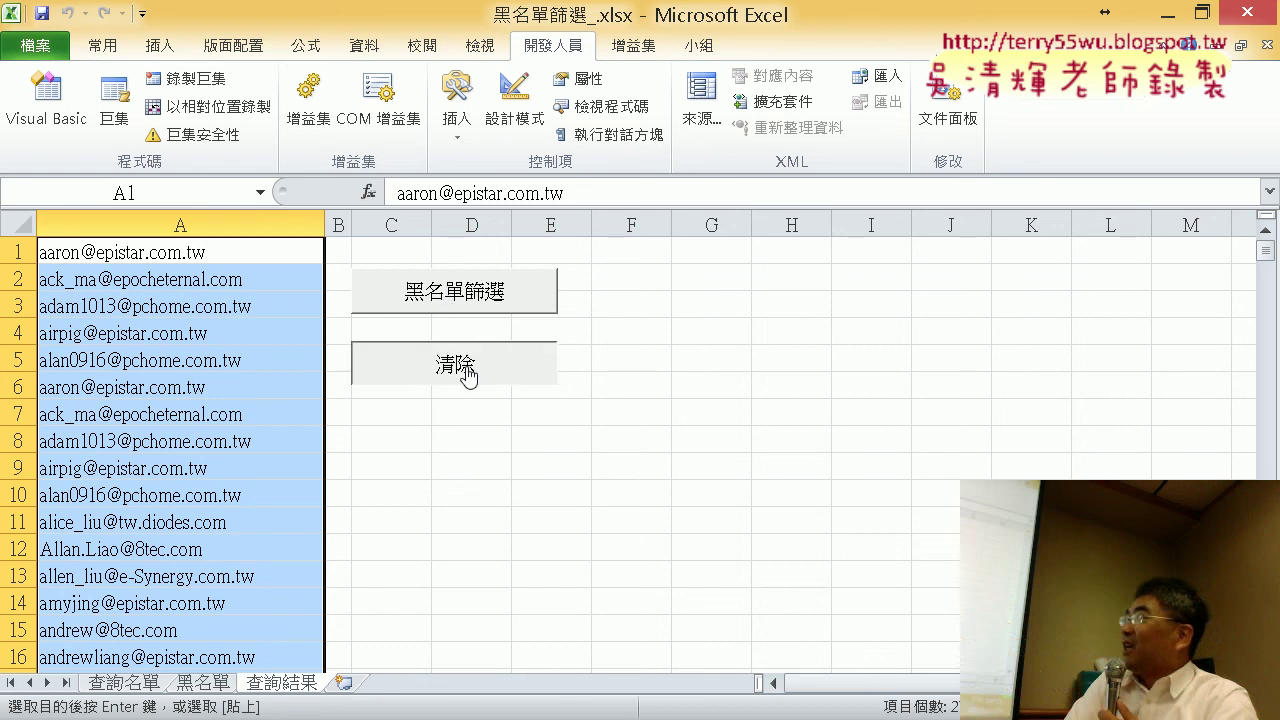
left_click(462, 296)
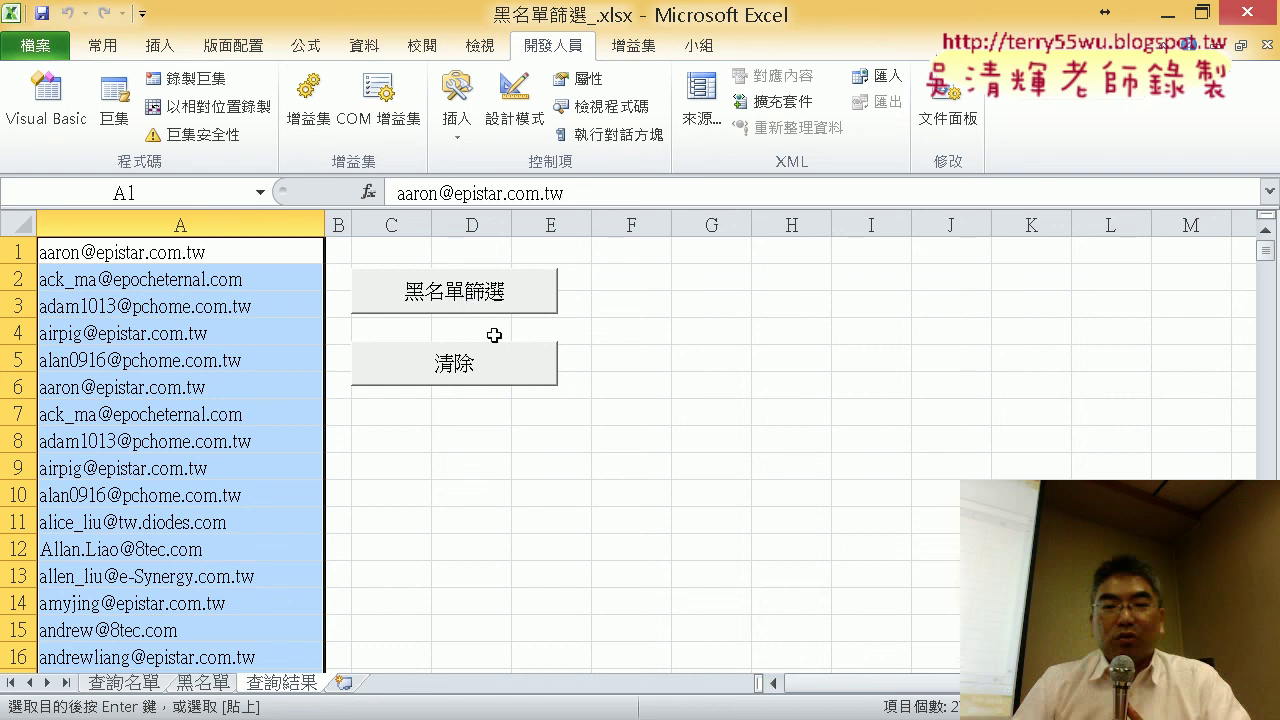
left_click(499, 370)
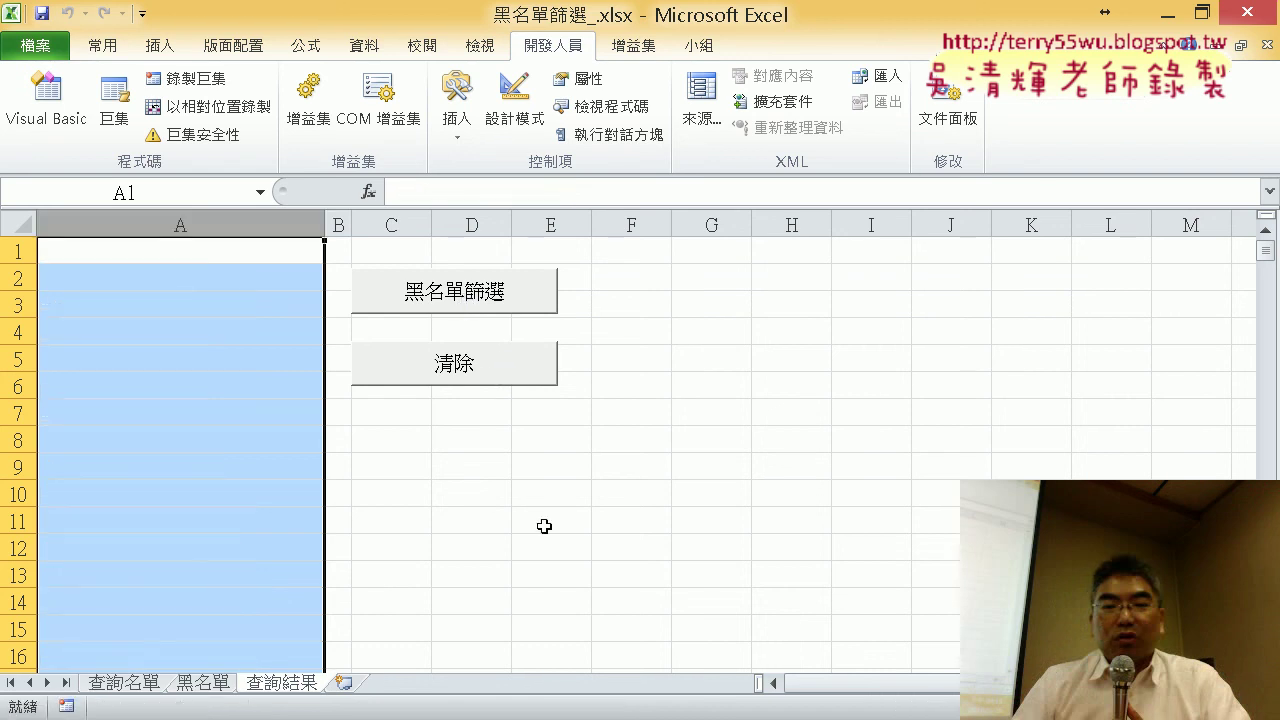
- Switch to the PowerPoint deck and browse slides 101–103 on the 黑名單篩選 steps
mouse_move(607, 718)
left_click(625, 656)
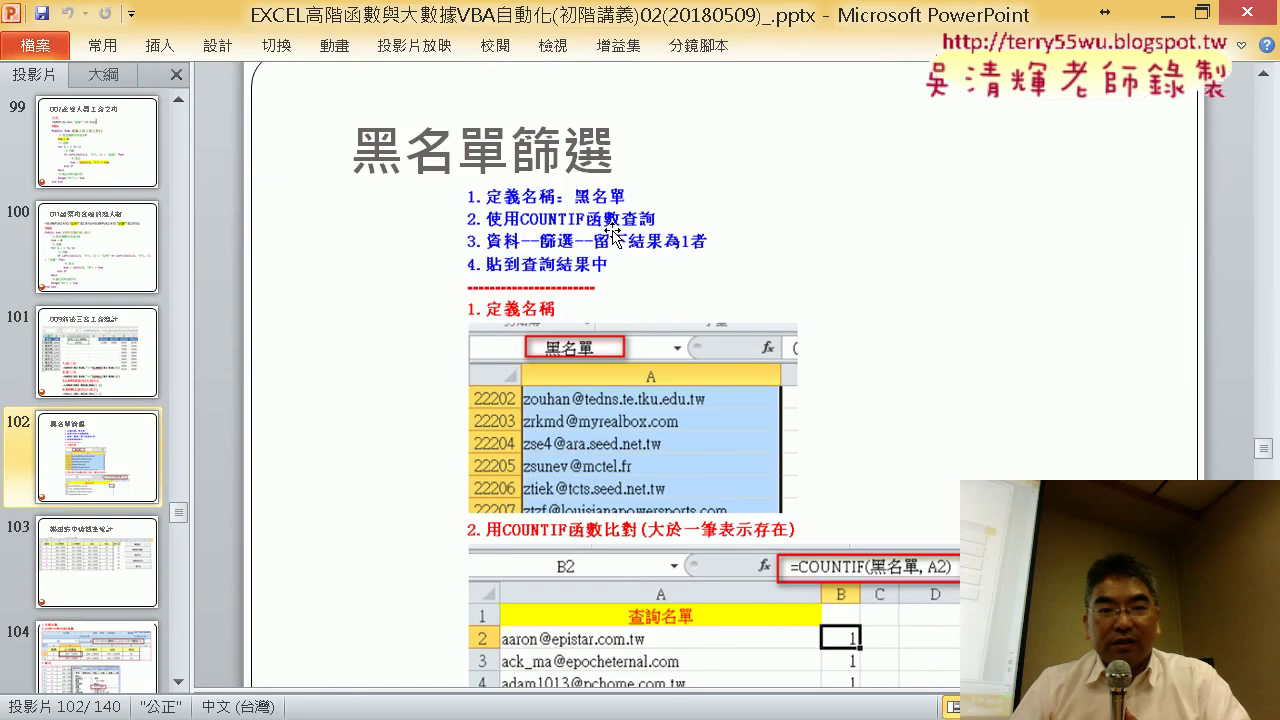
scroll(613, 234, "down", 2)
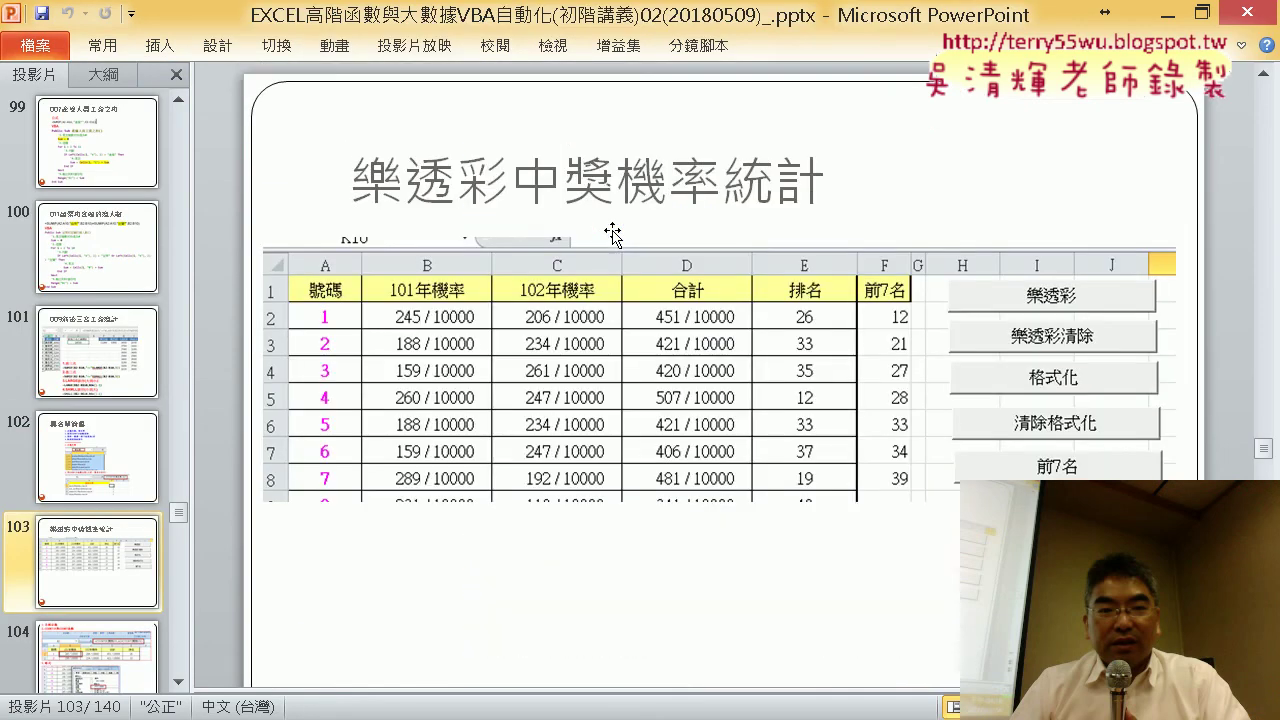
scroll(613, 234, "up", 4)
scroll(613, 235, "down", 1)
scroll(613, 236, "down", 2)
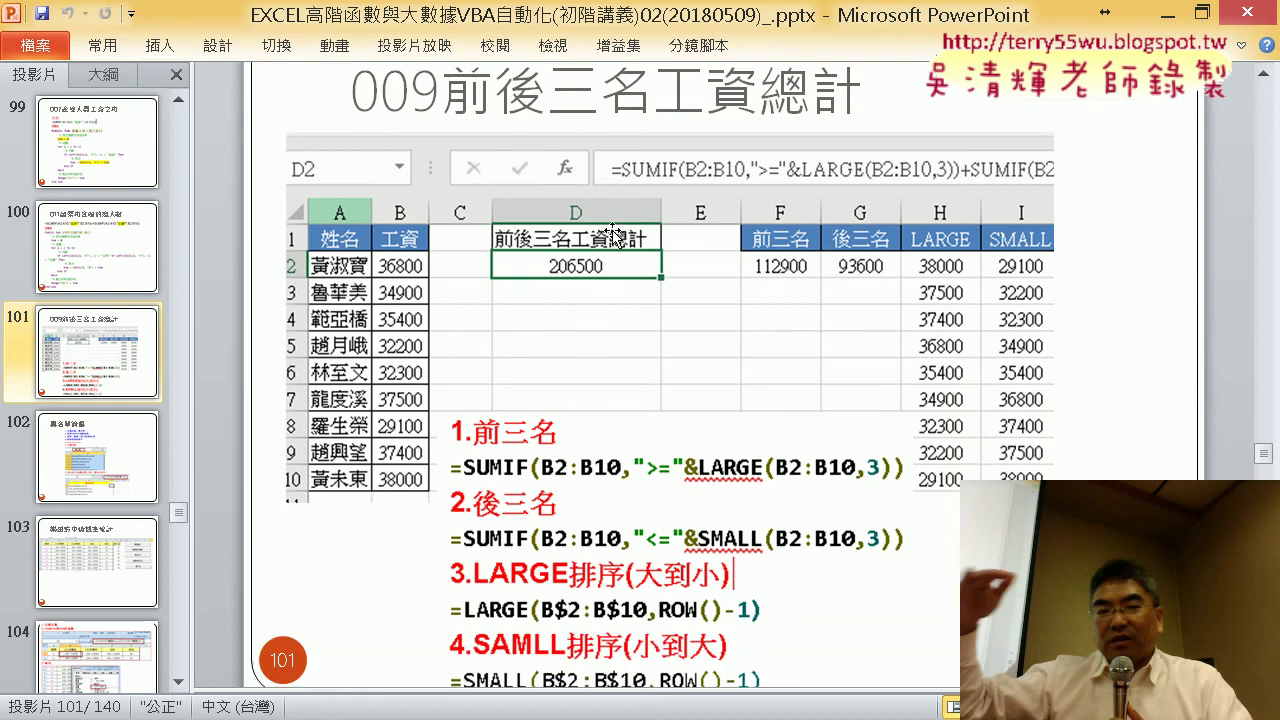
scroll(613, 234, "down", 1)
scroll(613, 235, "down", 2)
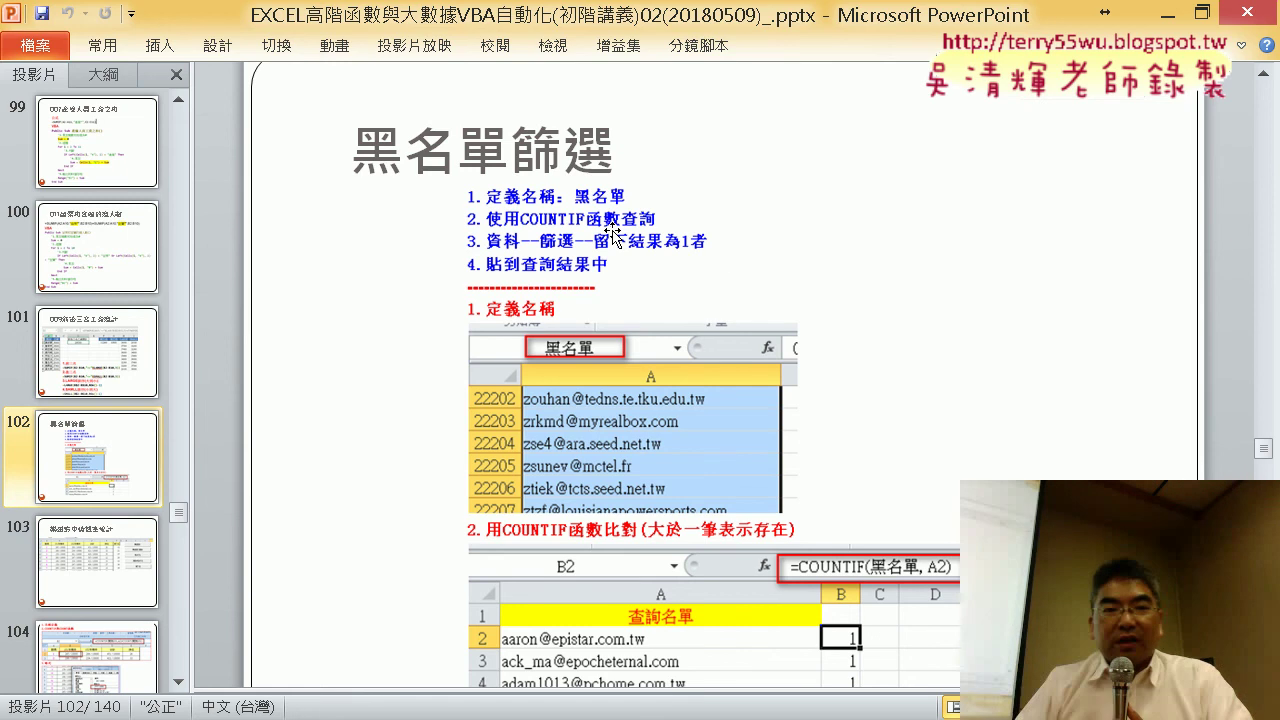
- Return to the workbook and open the 黑名單篩選 button's assigned macro code for editing
left_click(1163, 17)
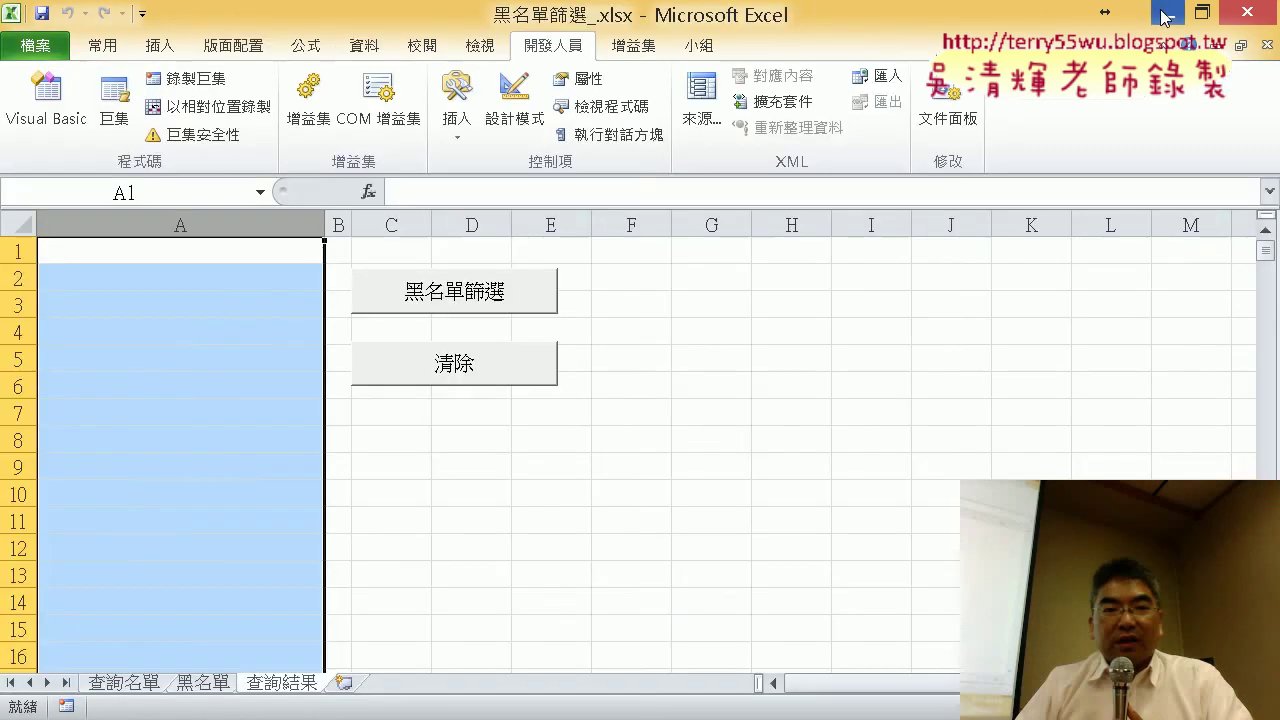
left_click(520, 306, "ctrl")
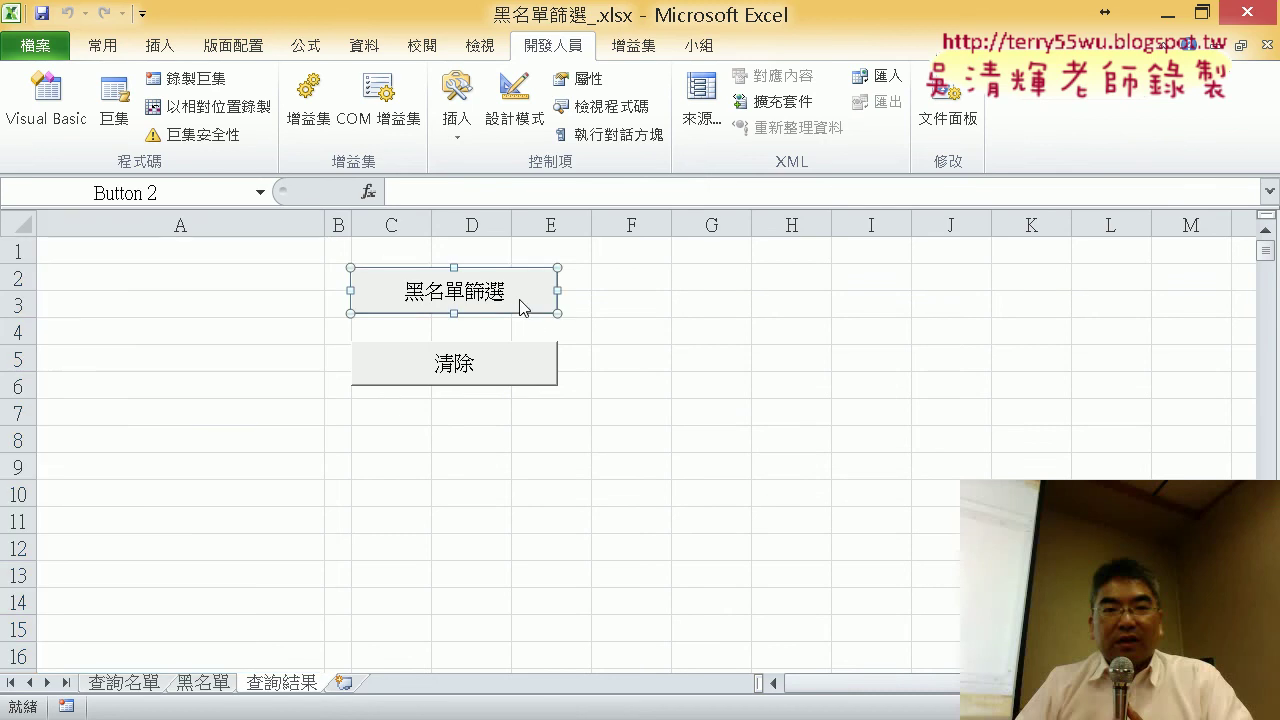
right_click(520, 306)
left_click(591, 489)
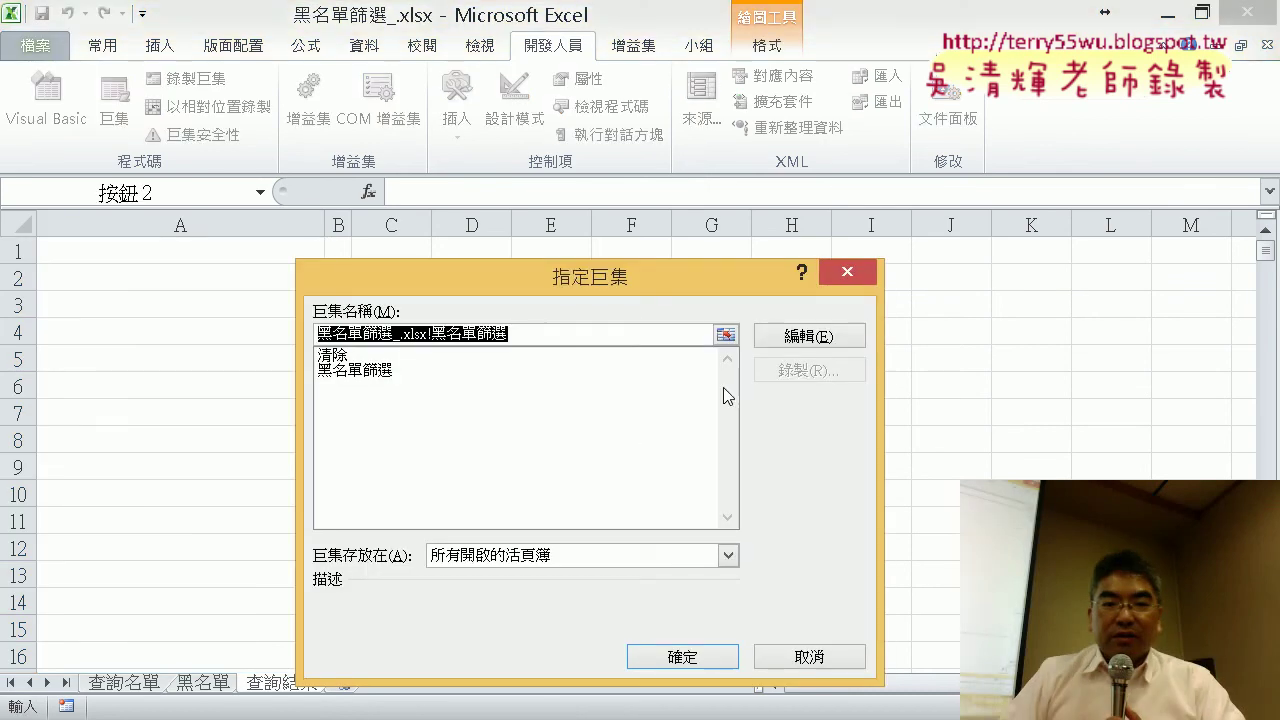
left_click(807, 338)
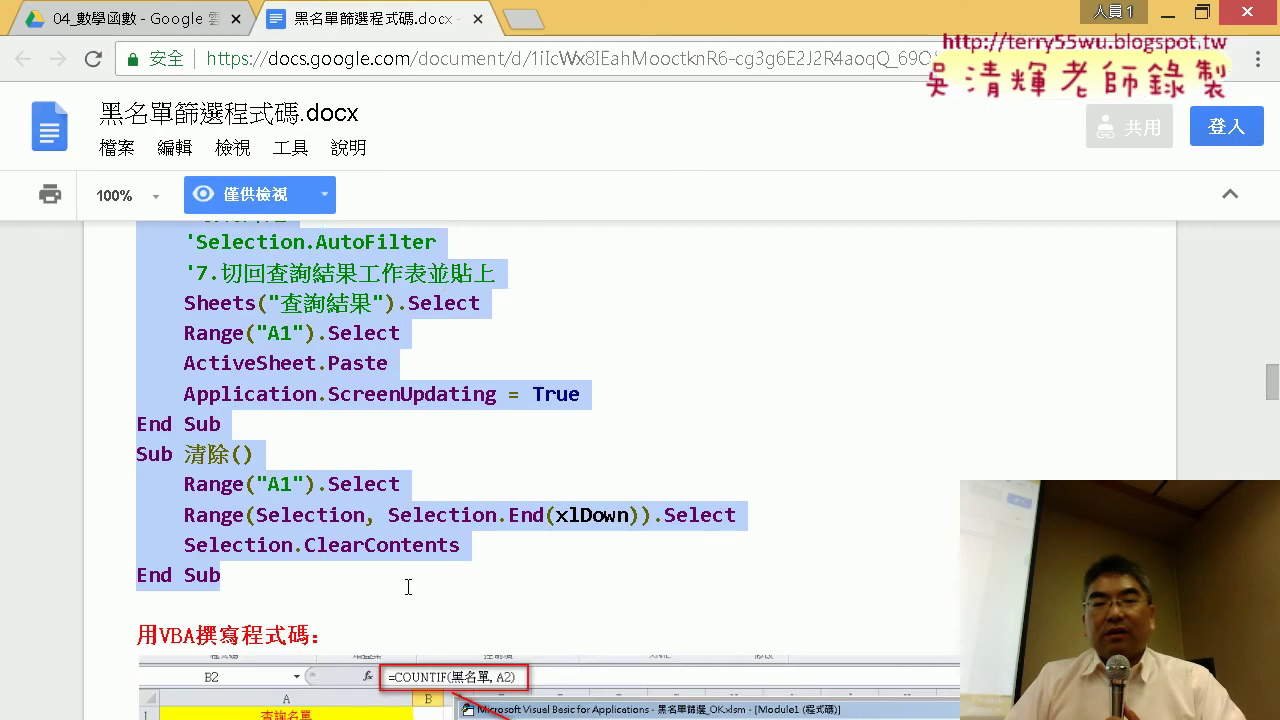
- Scroll through the 黑名單篩選程式碼.docx reference code, briefly checking the course folder in Drive
scroll(408, 587, "up", 5)
scroll(452, 568, "up", 3)
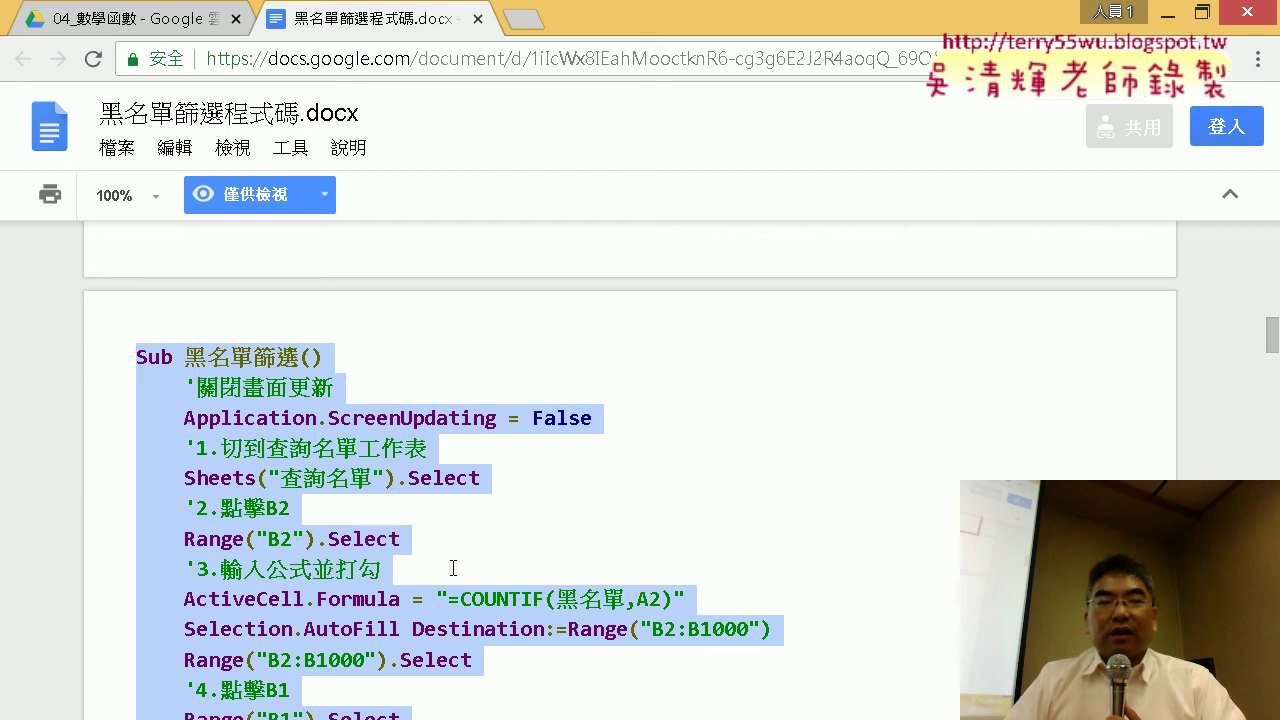
scroll(452, 568, "up", 3)
left_click(172, 31)
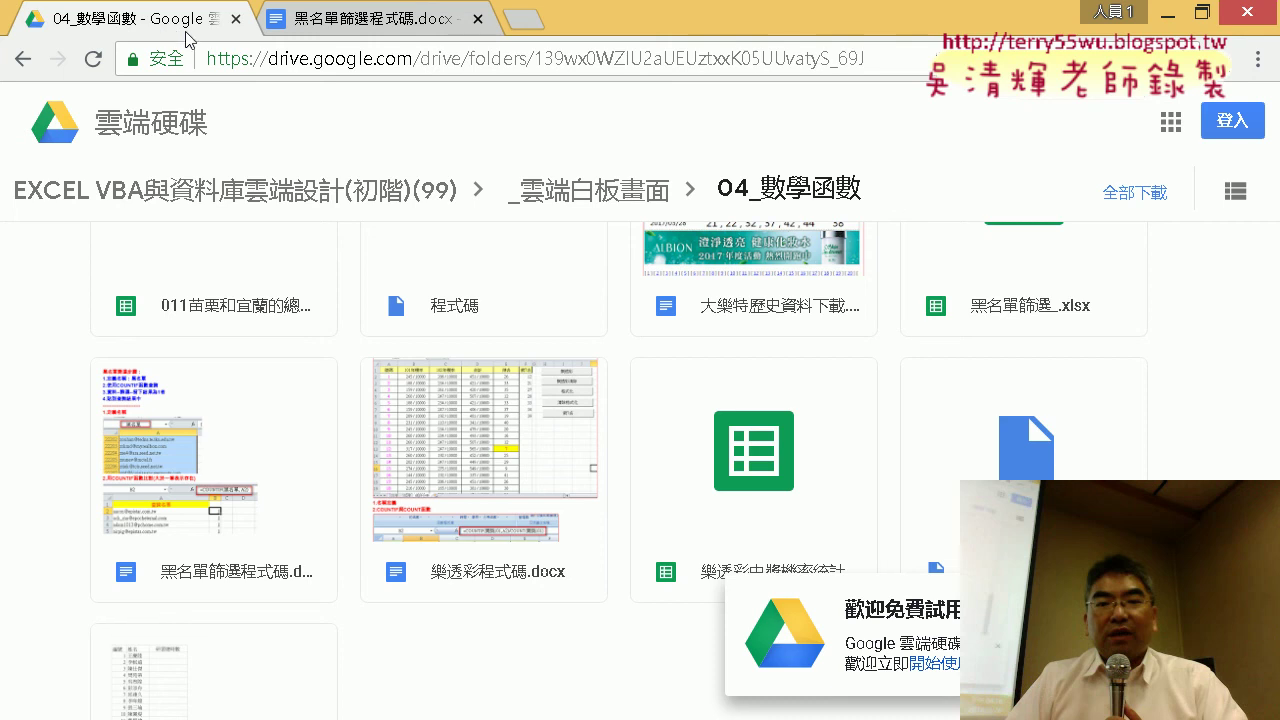
scroll(631, 342, "up", 2)
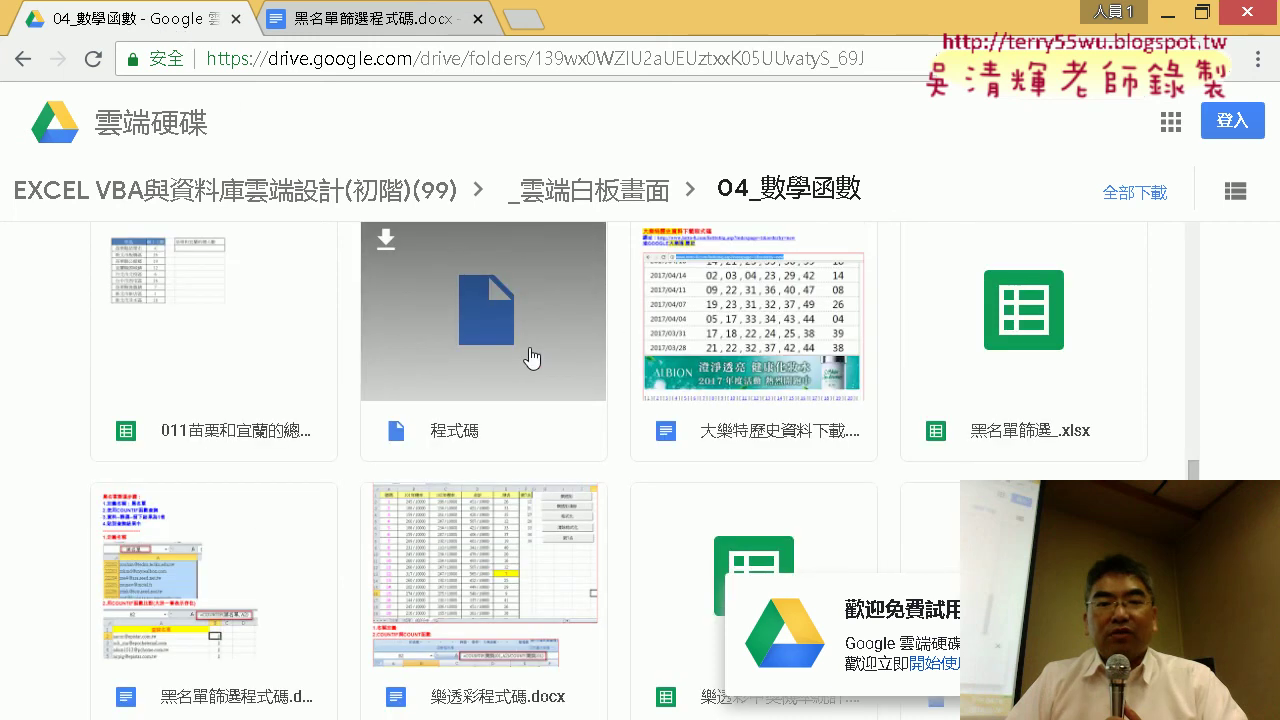
scroll(428, 386, "down", 4)
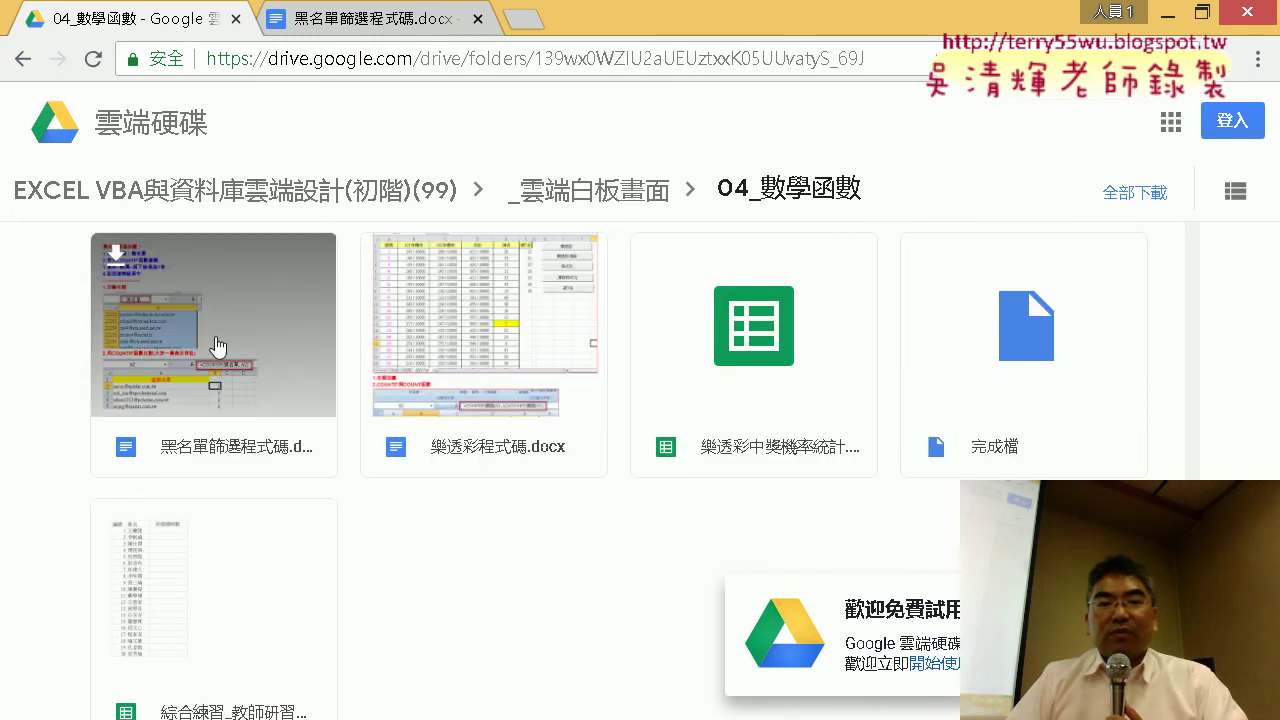
left_click(351, 36)
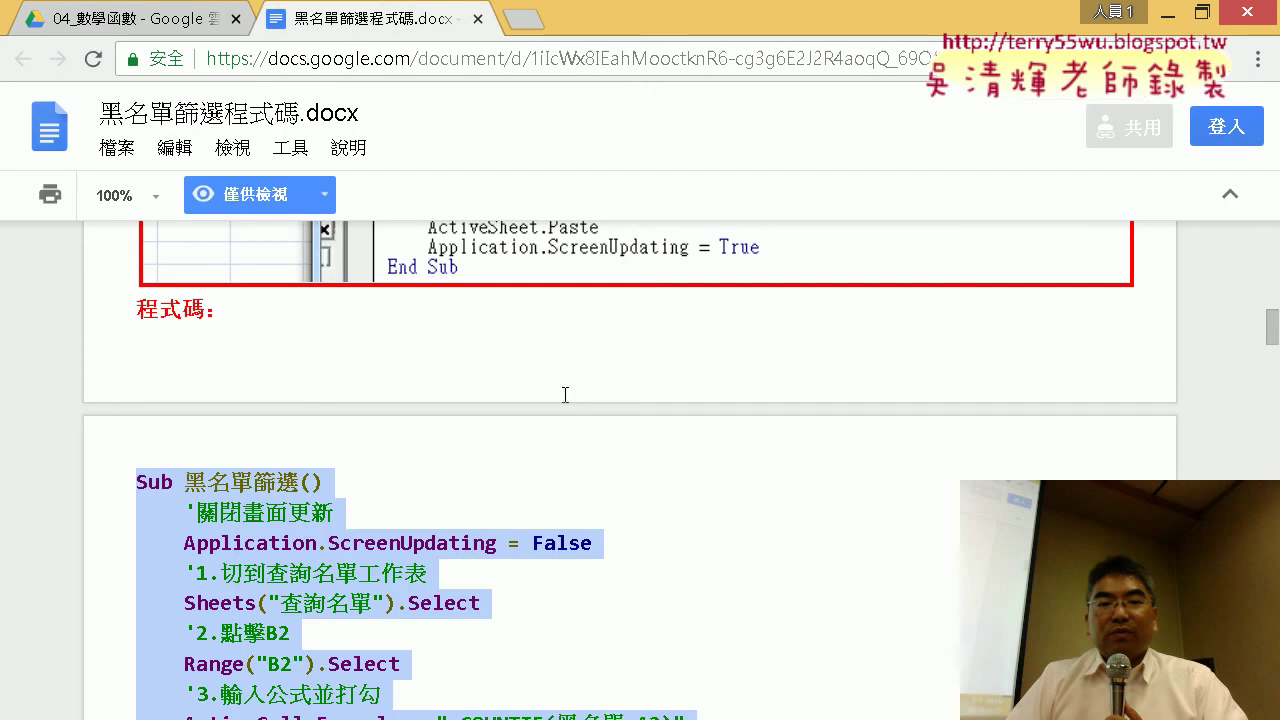
scroll(572, 396, "down", 2)
scroll(572, 396, "down", 1)
scroll(572, 396, "up", 1)
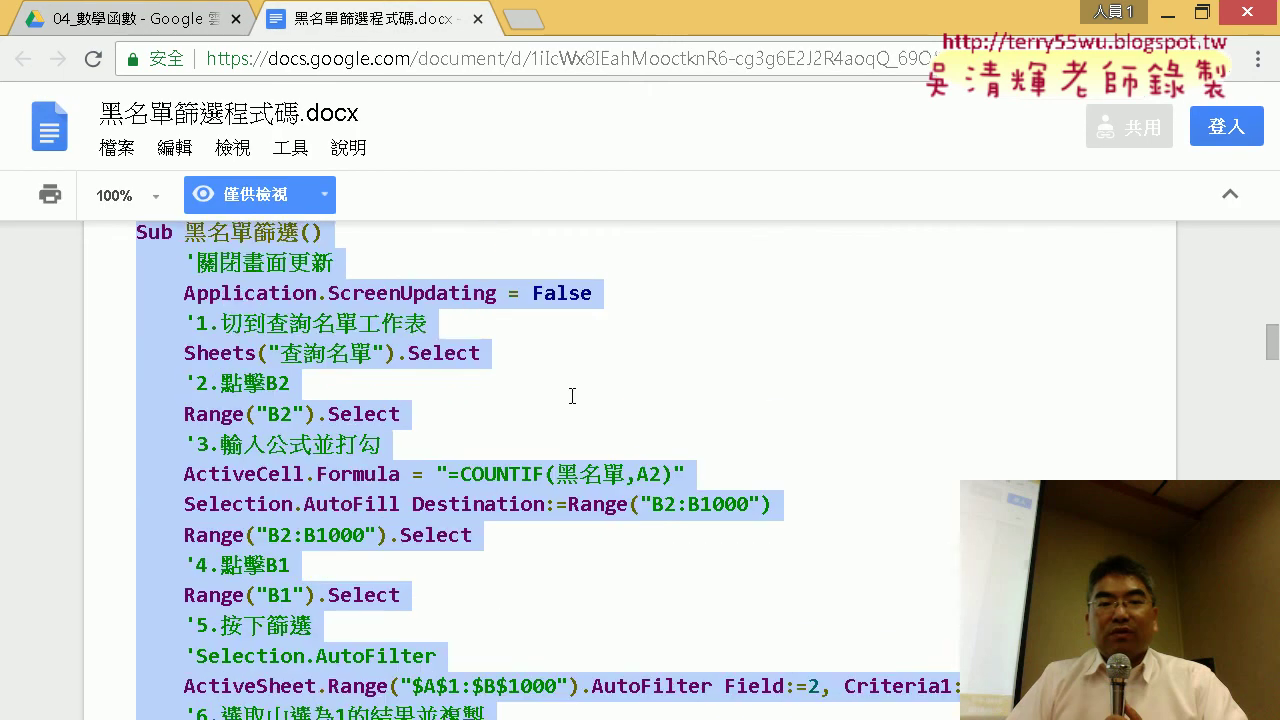
left_click(598, 400)
scroll(599, 401, "up", 1)
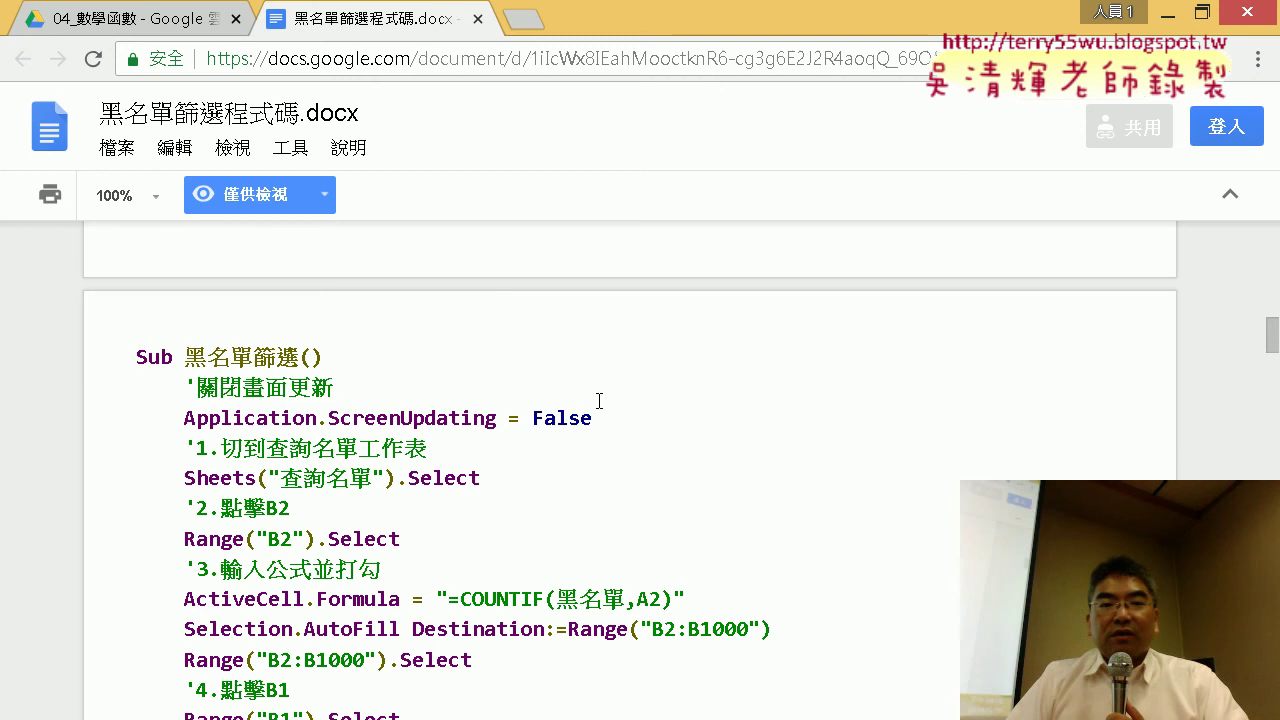
scroll(599, 401, "down", 1)
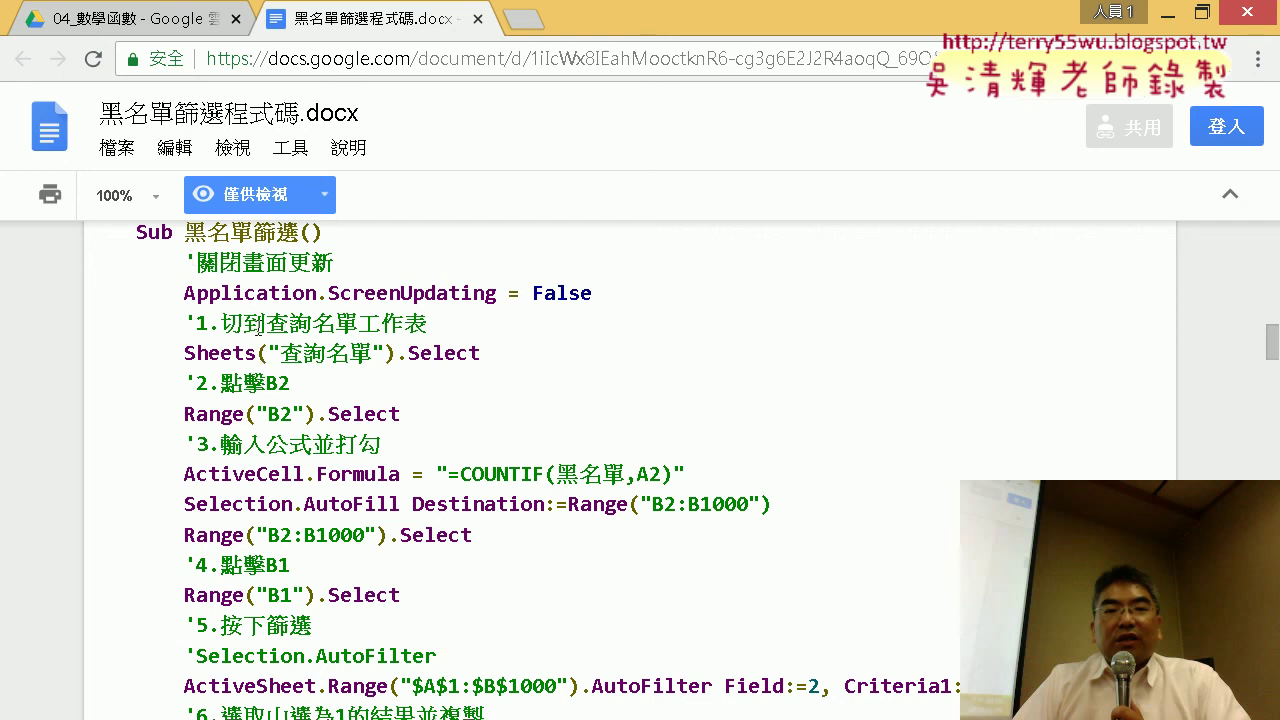
- Highlight 查詢名單工作表, B2 and 公式並打勾 in the step 1–3 comments and review the rest
left_click_drag(266, 325, 428, 334)
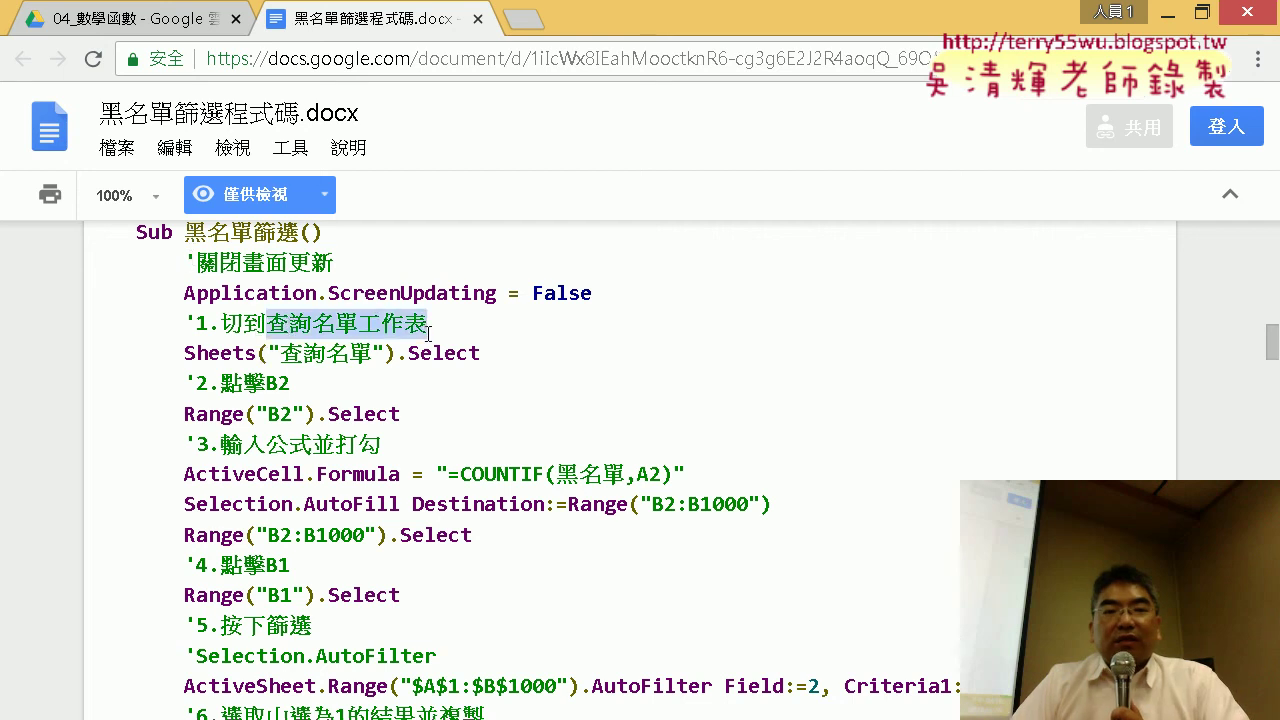
left_click_drag(266, 386, 291, 394)
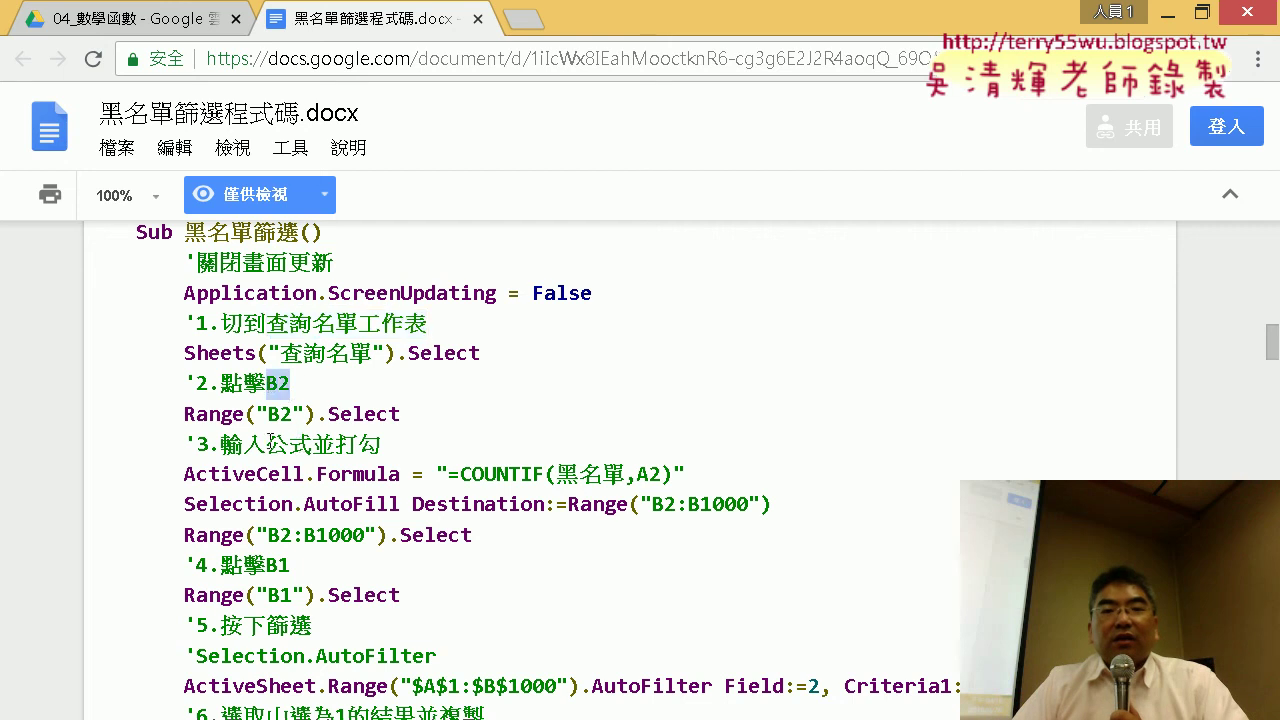
left_click_drag(267, 444, 384, 443)
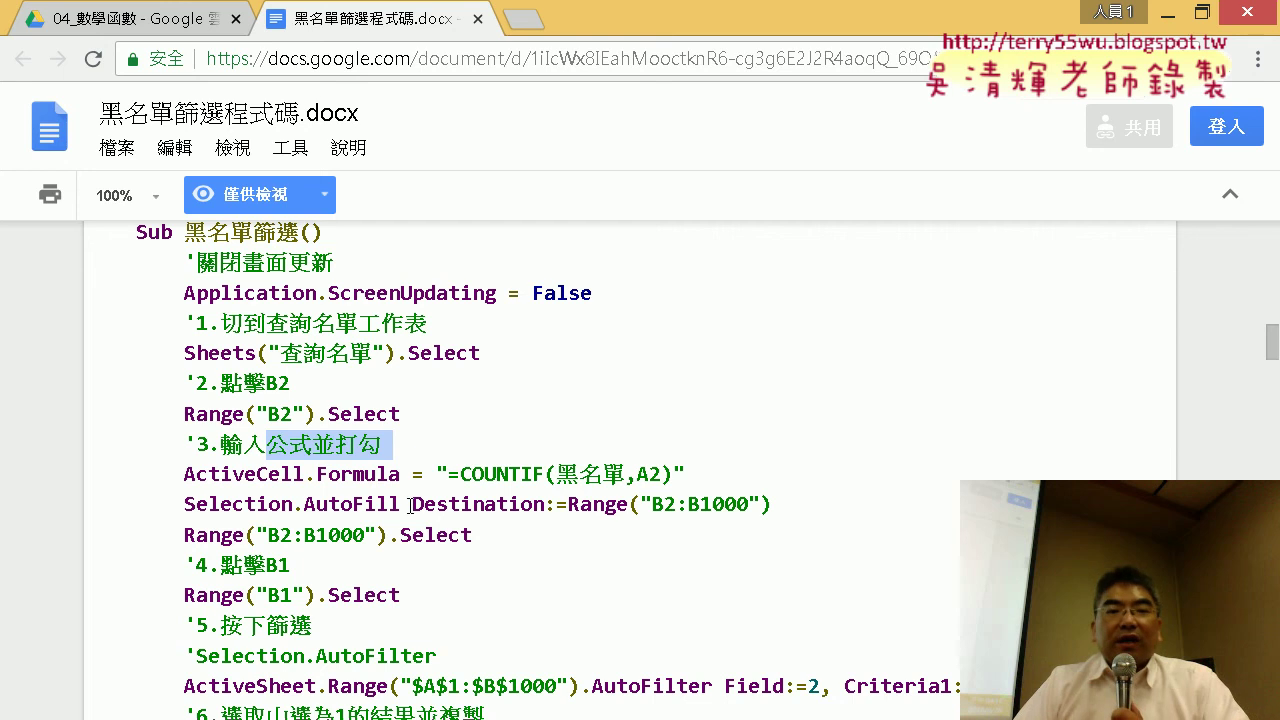
scroll(414, 423, "down", 1)
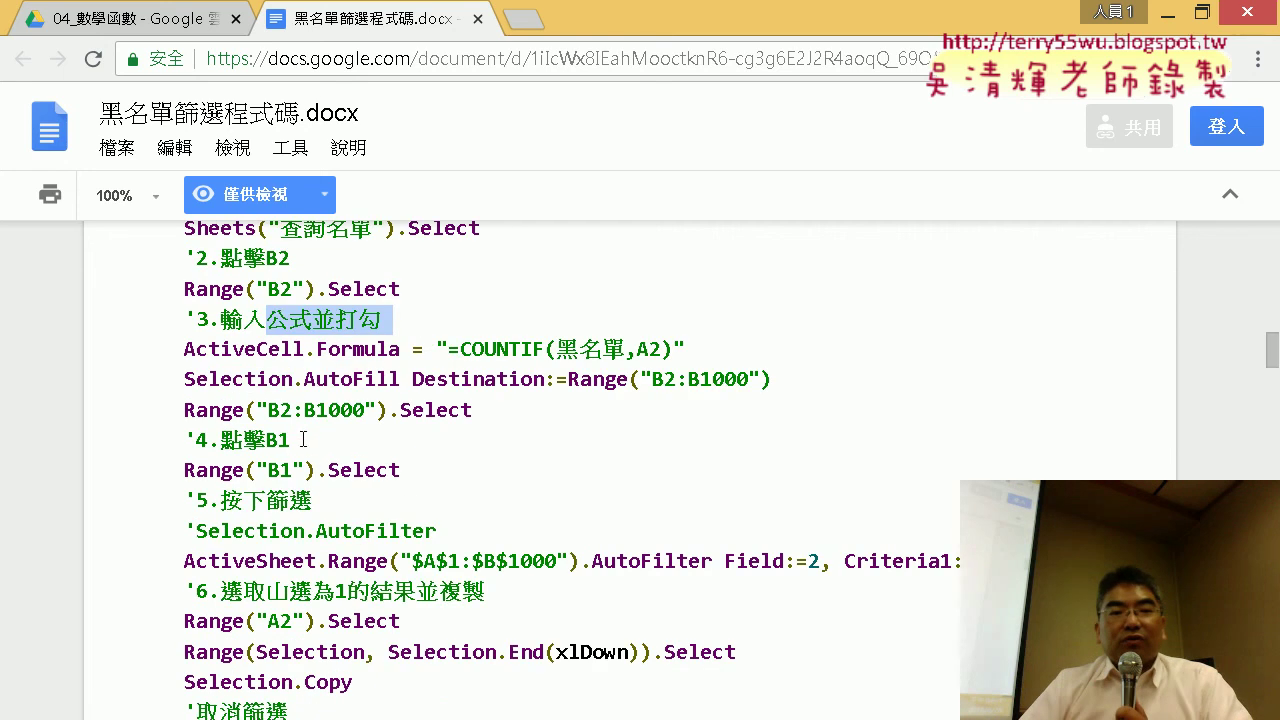
left_click(303, 439)
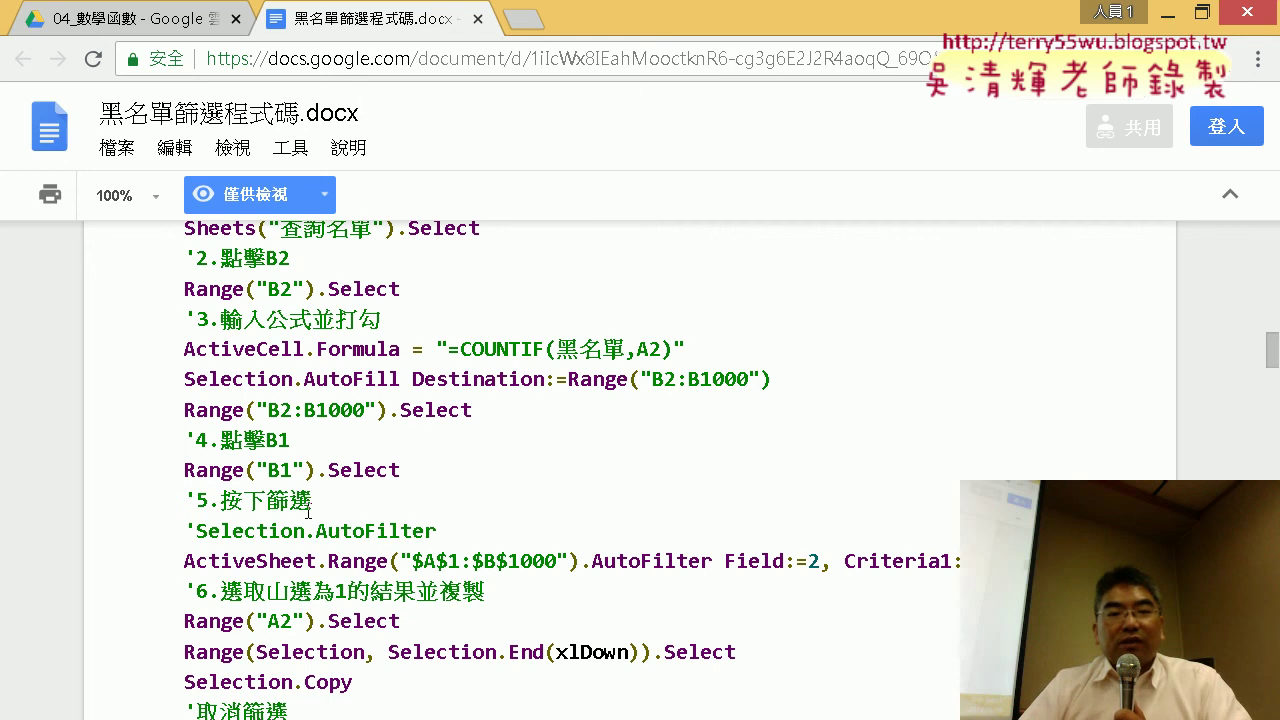
scroll(319, 504, "down", 1)
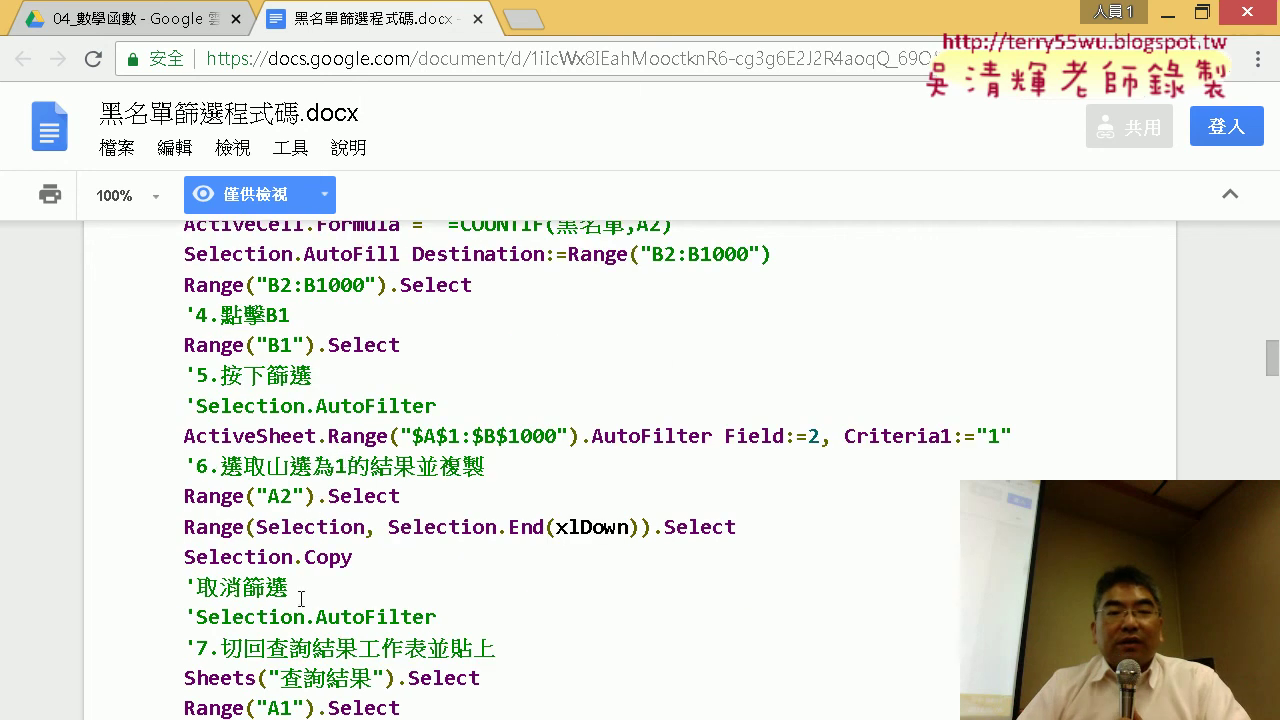
scroll(312, 595, "down", 1)
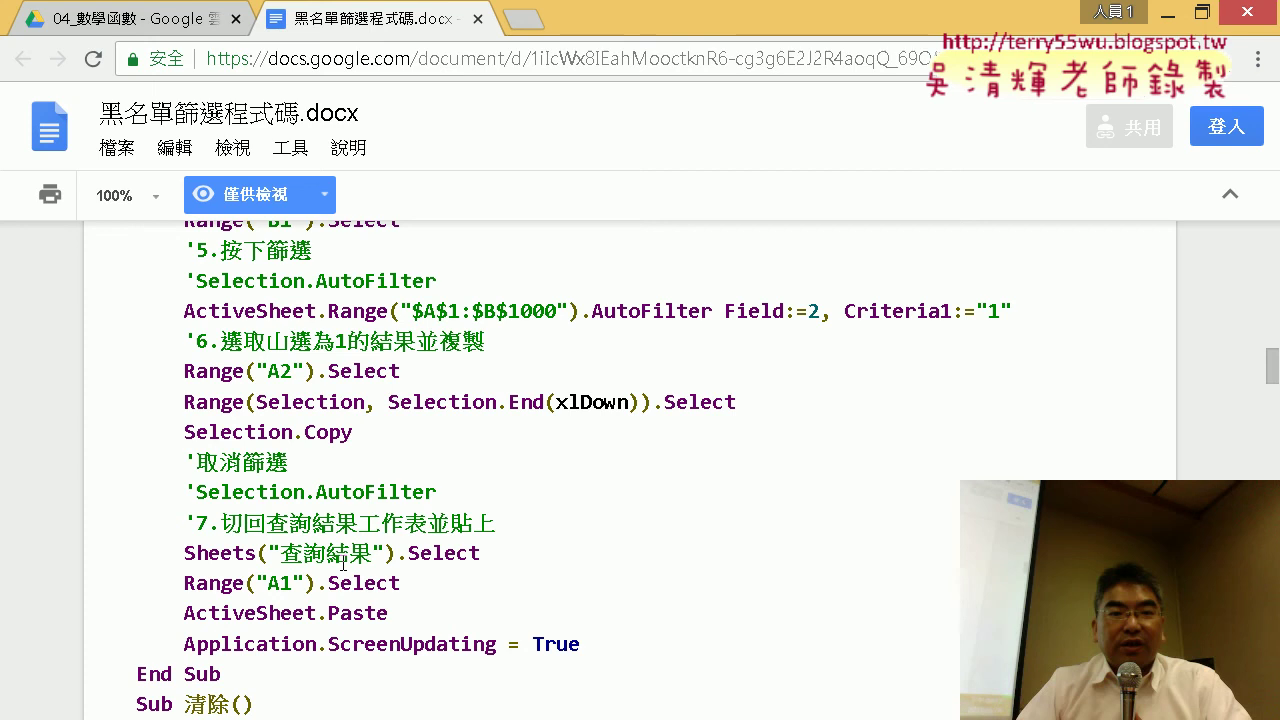
scroll(434, 545, "up", 1)
scroll(434, 545, "up", 1)
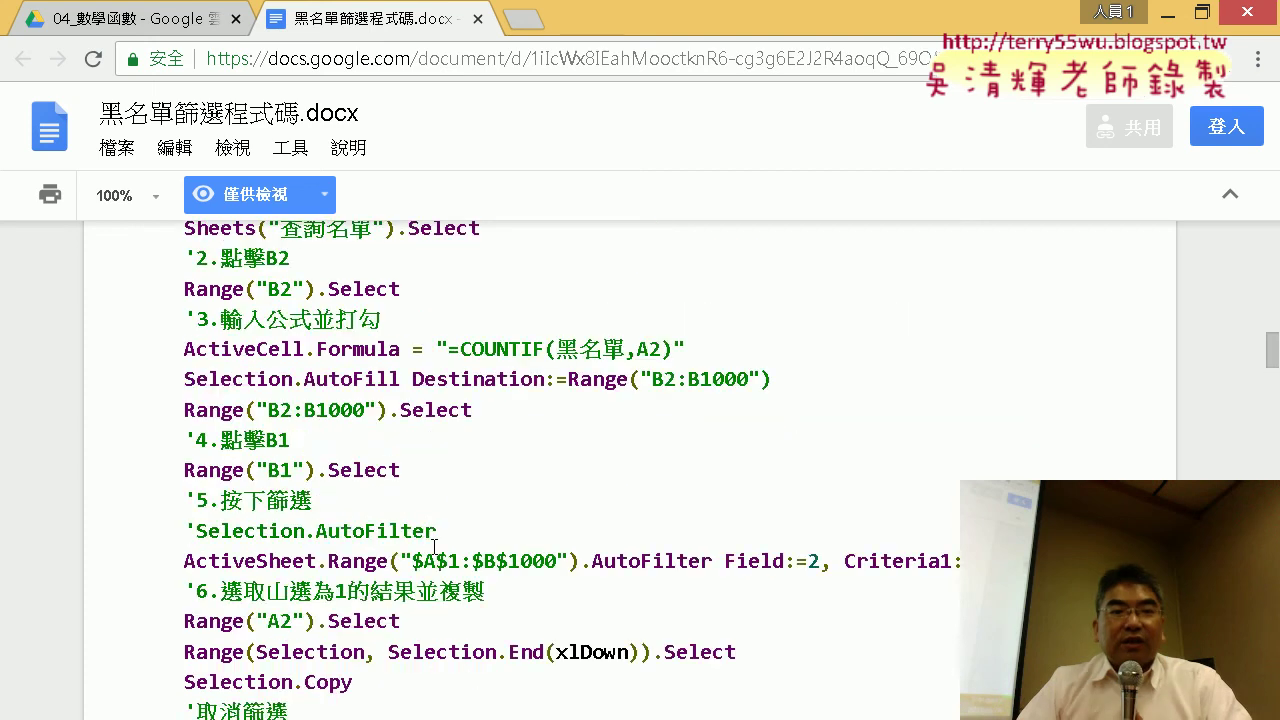
scroll(434, 546, "up", 1)
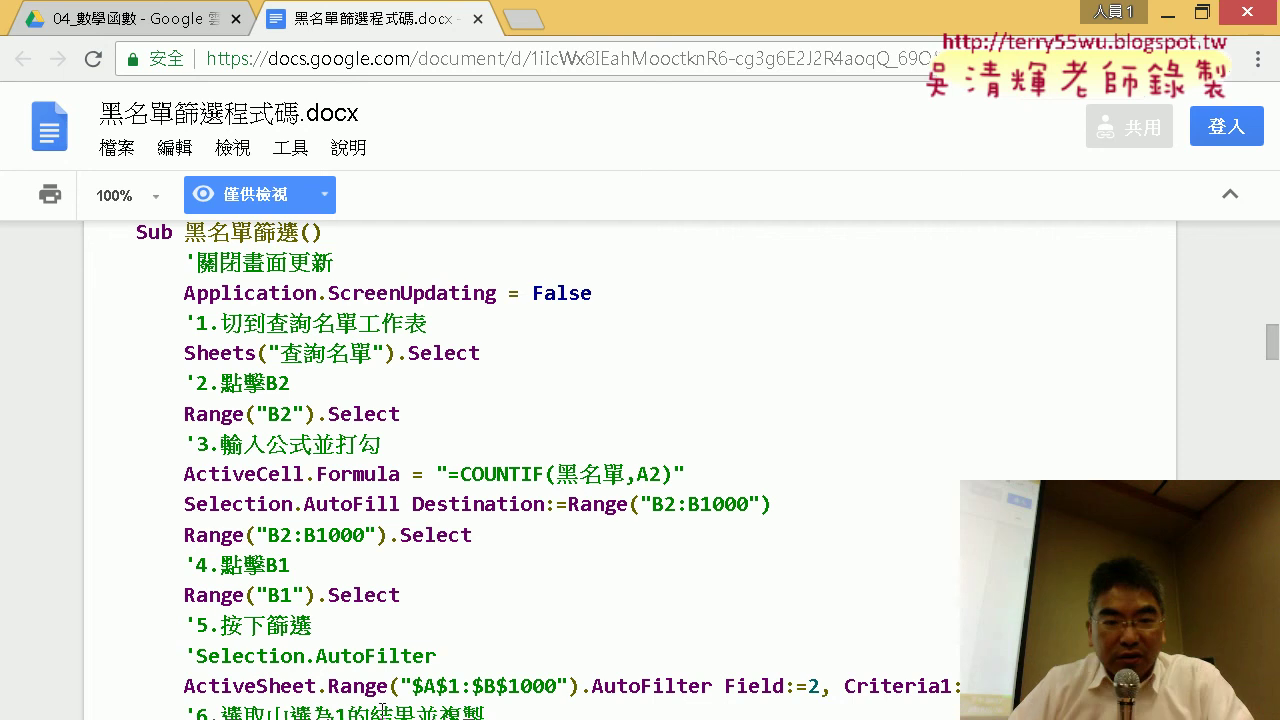
- Back in Excel, select cell E9 and run the 黑名單篩選 filter macro
mouse_move(330, 719)
left_click(266, 651)
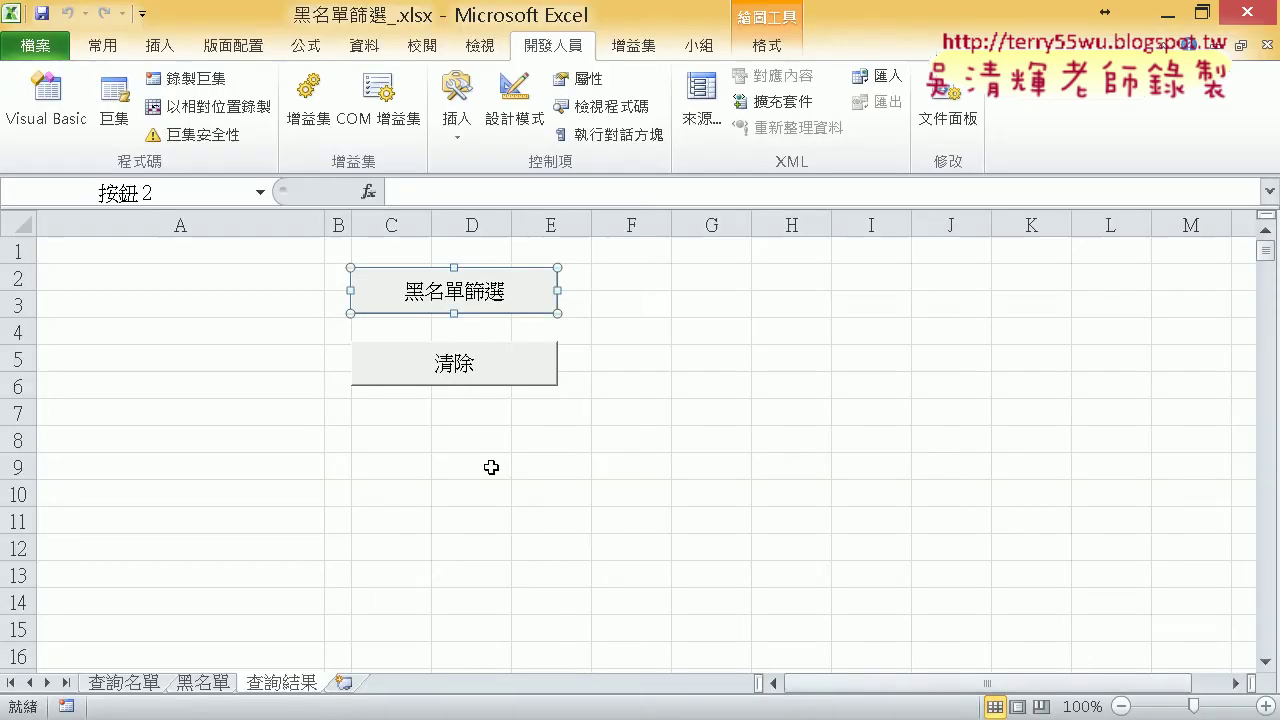
left_click(553, 462)
left_click(490, 290)
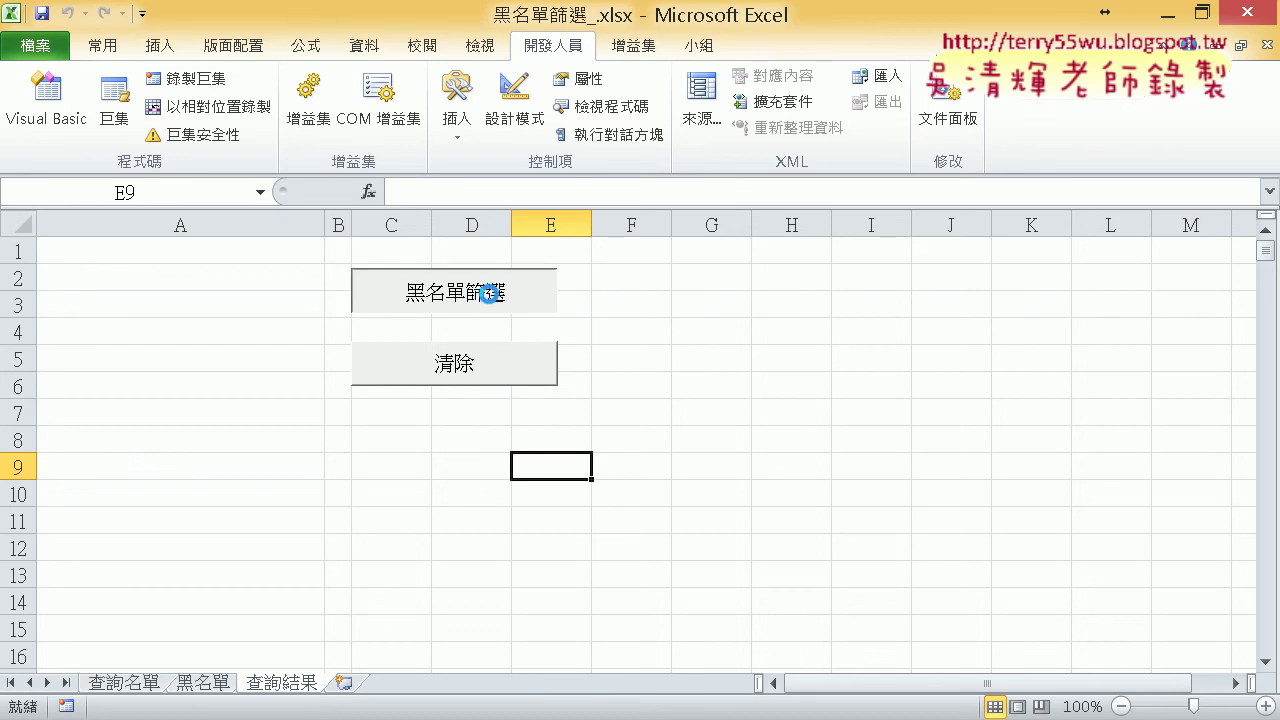